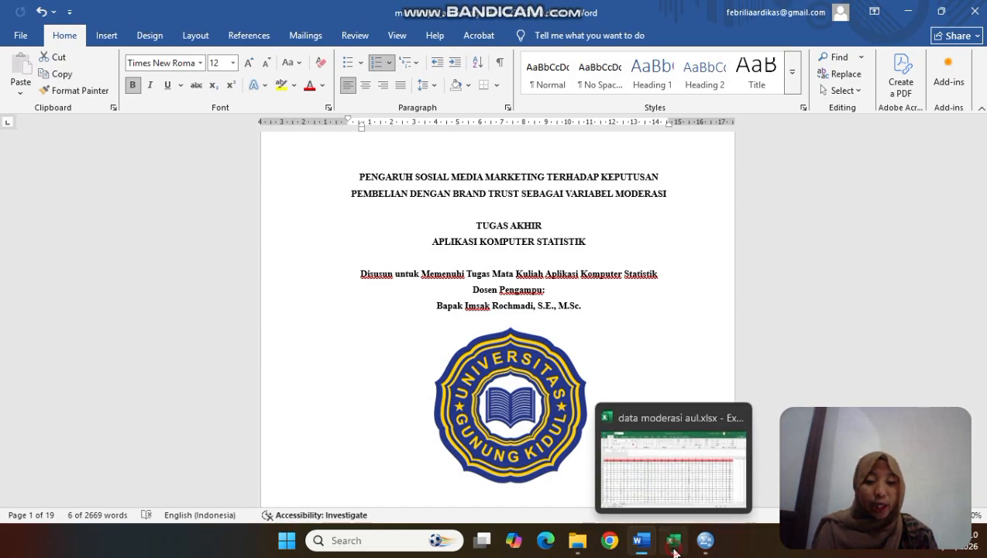
Step: Switch to the Excel workbook and copy the X1 to Y response data in cells B2:S31 of the DATA sheet
left_click(674, 546)
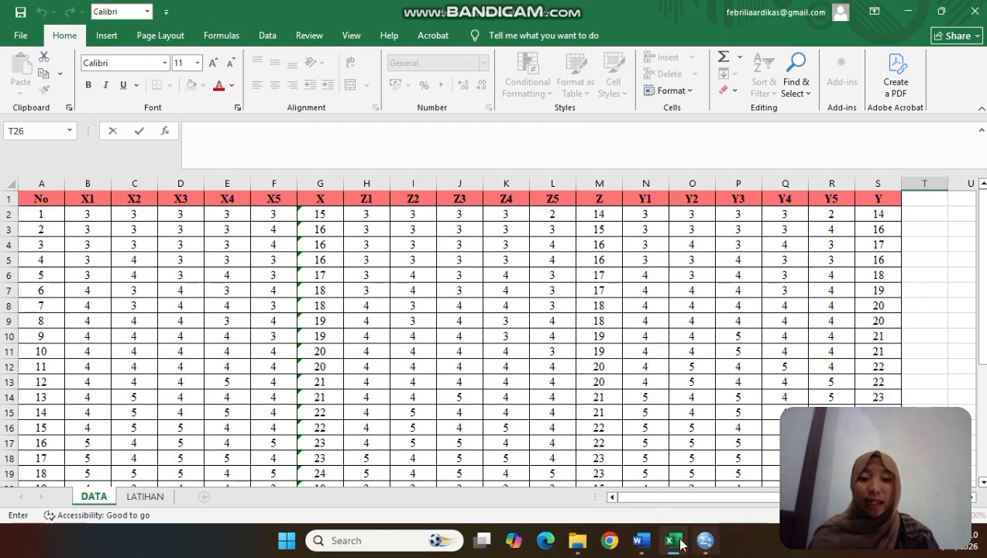
mouse_move(671, 543)
left_click(705, 540)
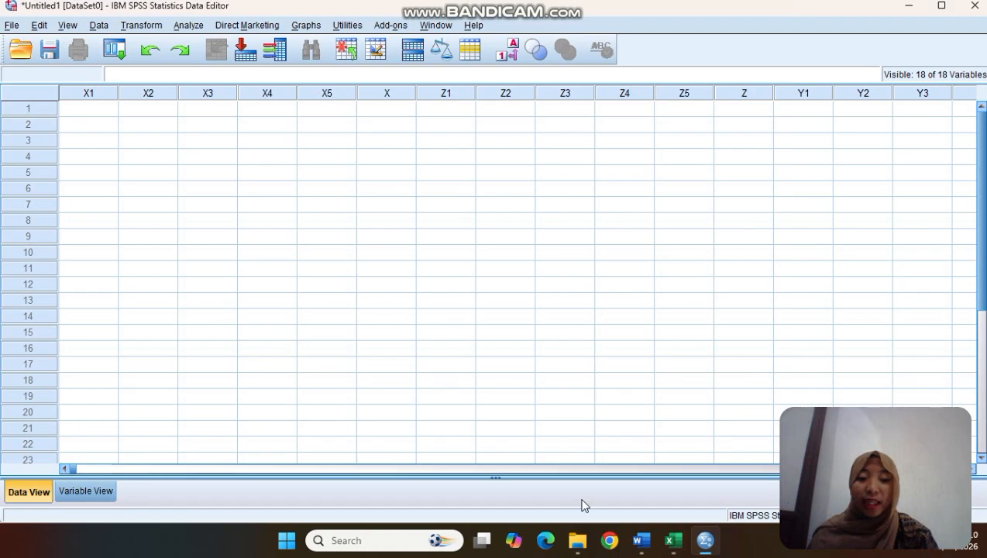
left_click(673, 541)
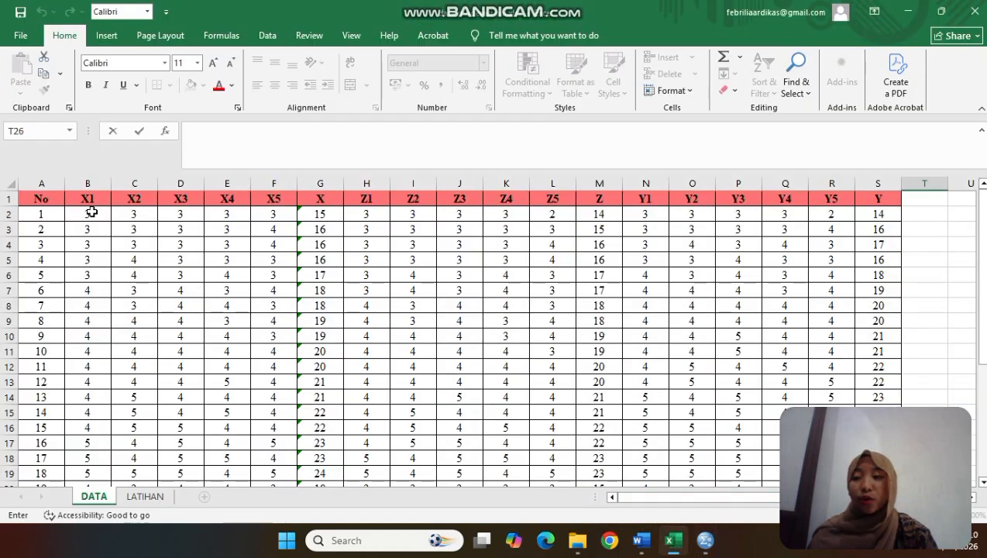
left_click_drag(88, 212, 878, 427)
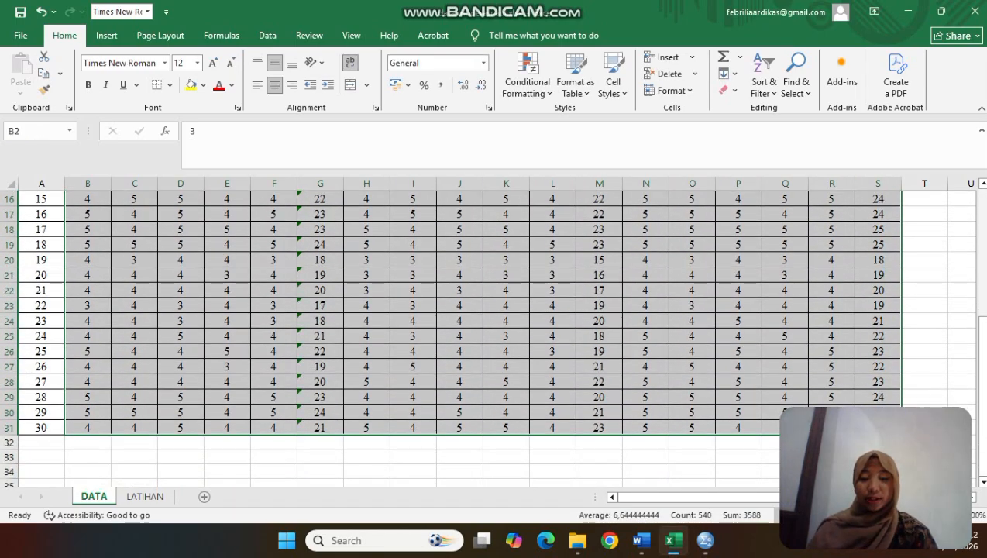
key("ctrl+c")
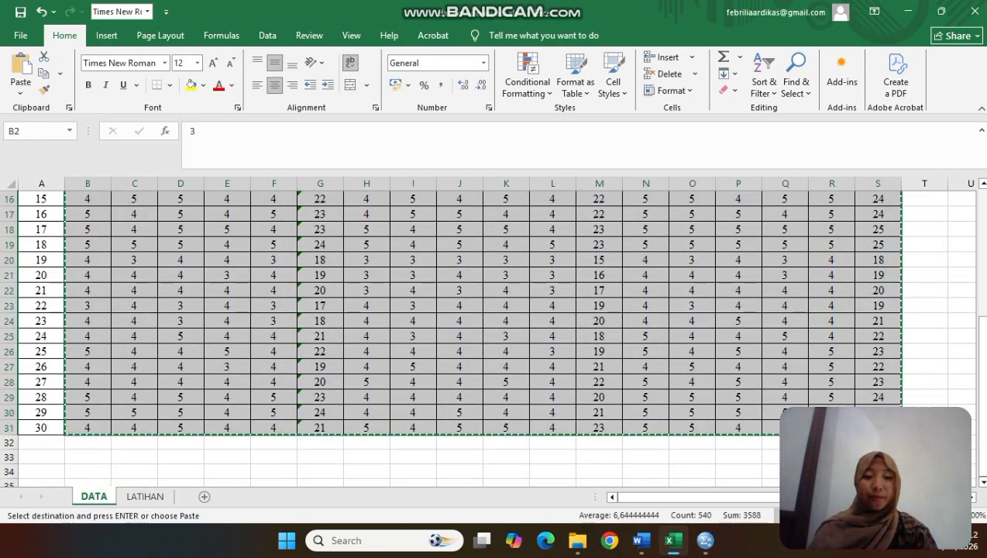
Step: Paste the copied data into the SPSS Data Editor starting at row 1 of X1, and check the variable definitions
left_click(713, 553)
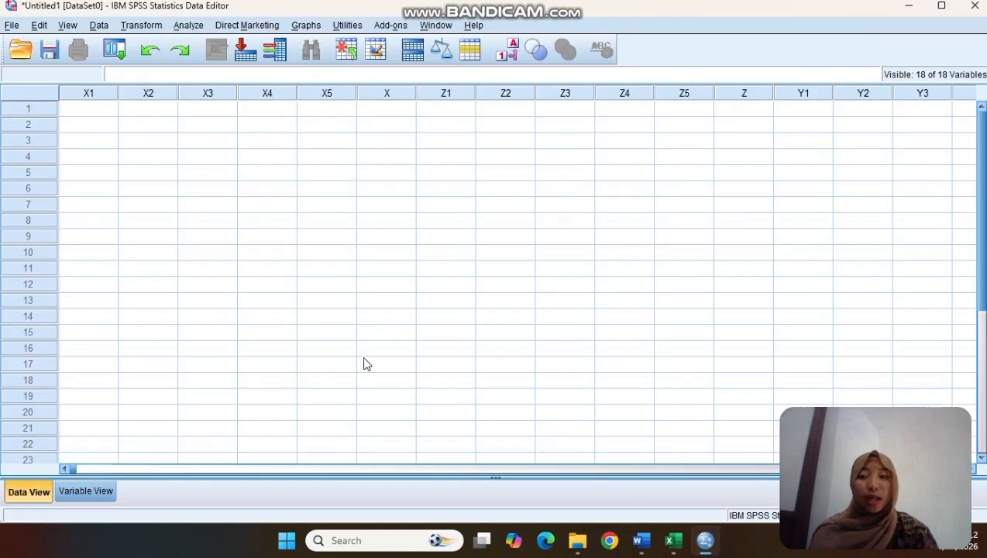
left_click(110, 115)
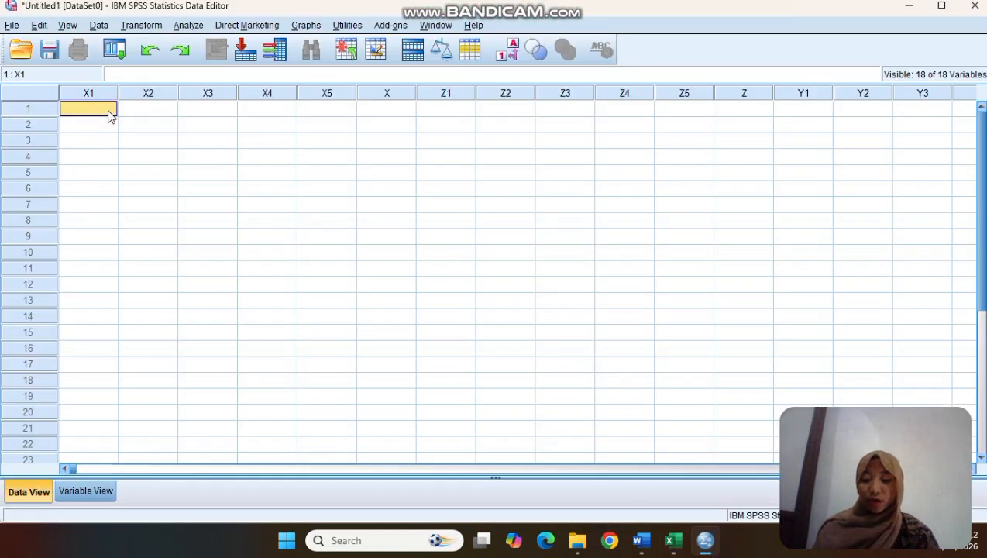
key("ctrl+v")
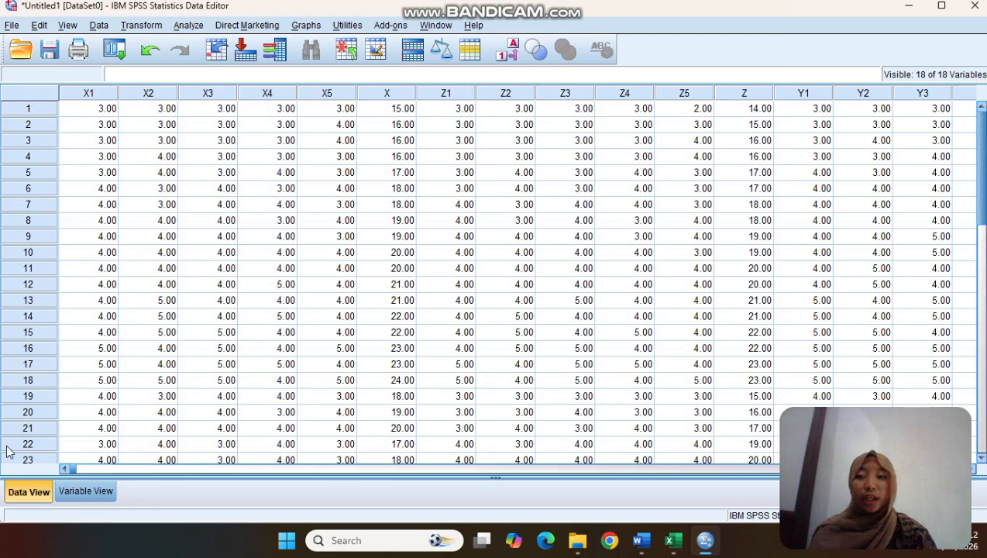
left_click(75, 491)
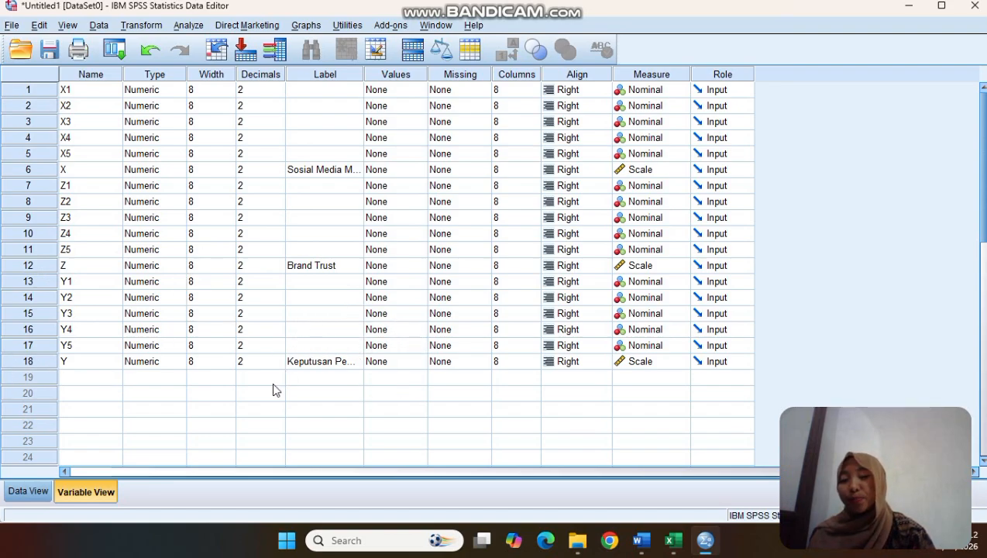
left_click(30, 492)
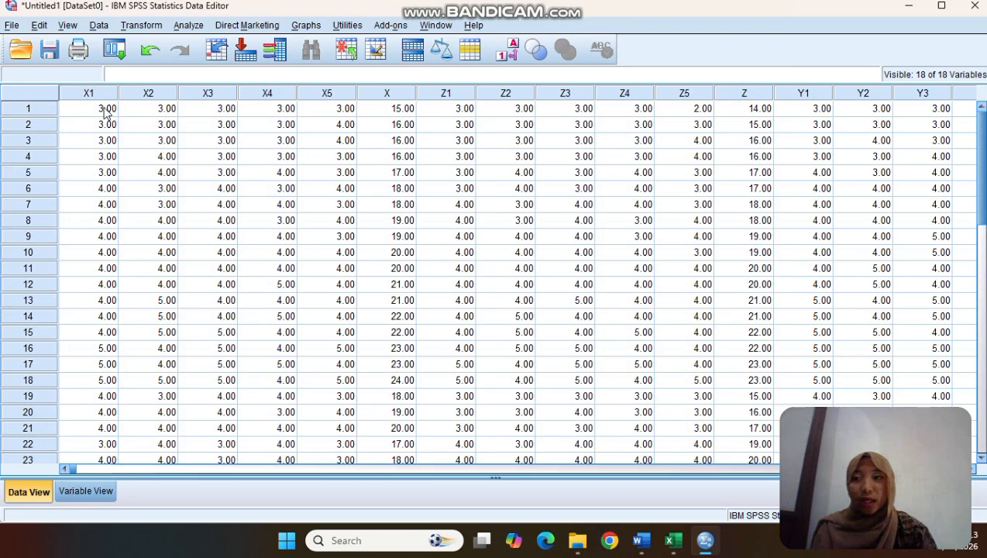
Step: Set up a Descriptives analysis with Sosial Media Marketing, Brand Trust and Keputusan Pembelian as its variables
left_click(189, 25)
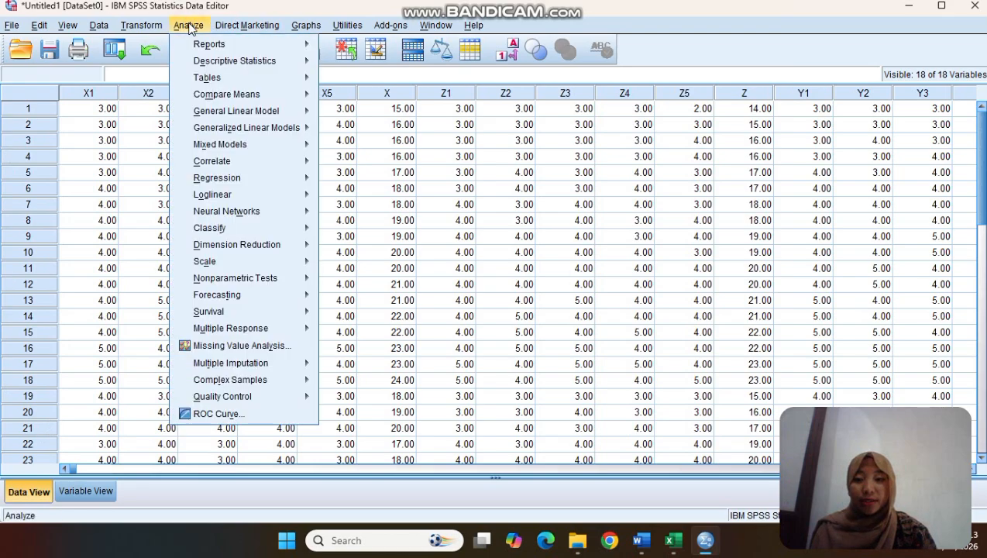
mouse_move(256, 60)
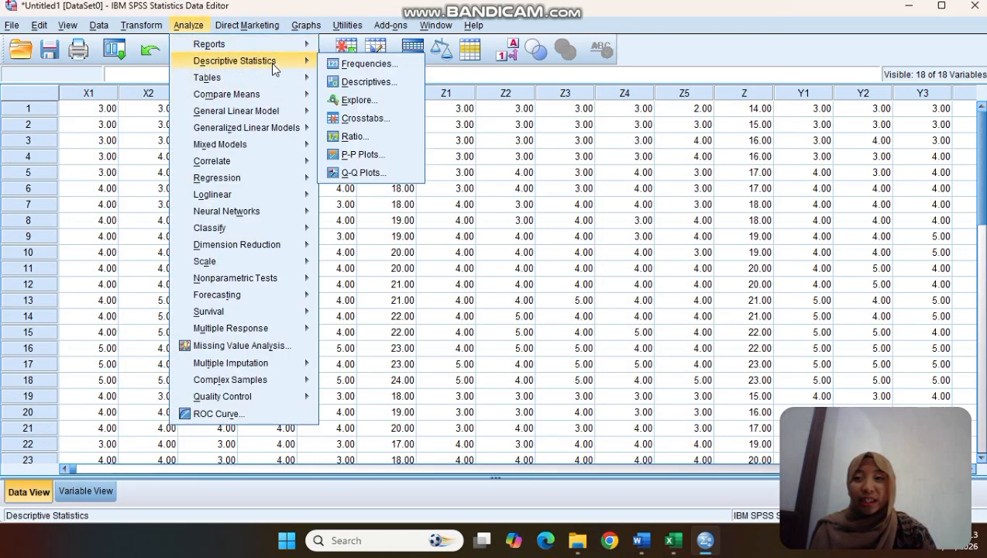
left_click(348, 82)
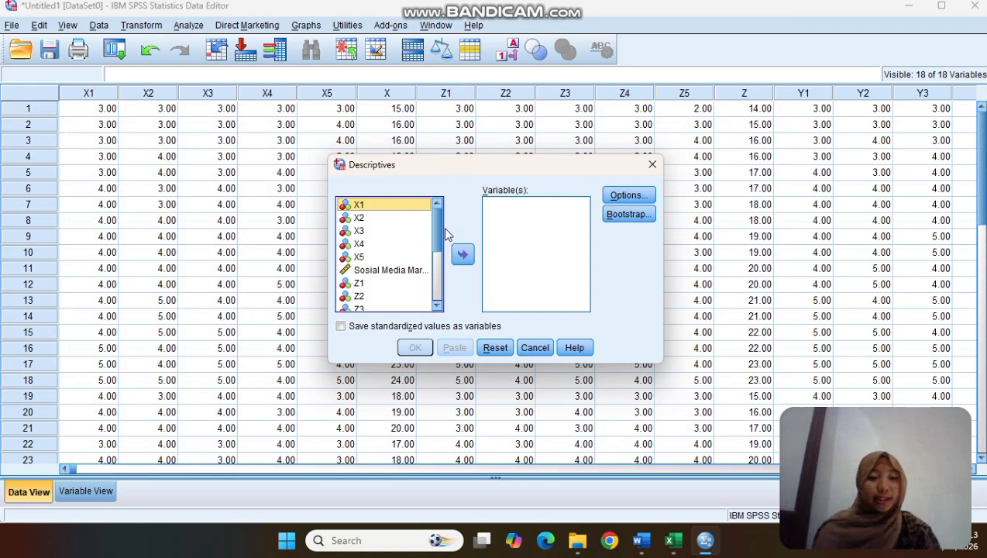
left_click(402, 272)
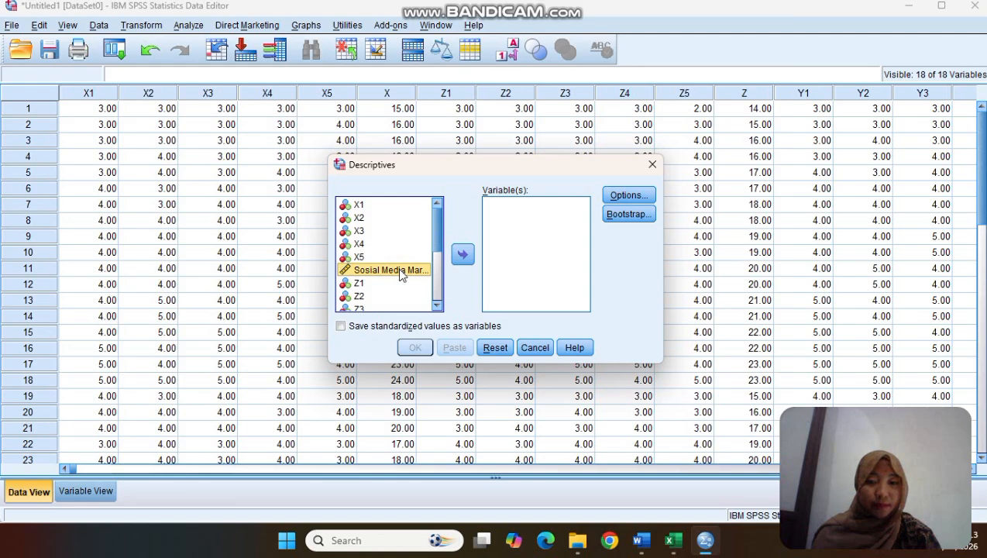
double_click(406, 277)
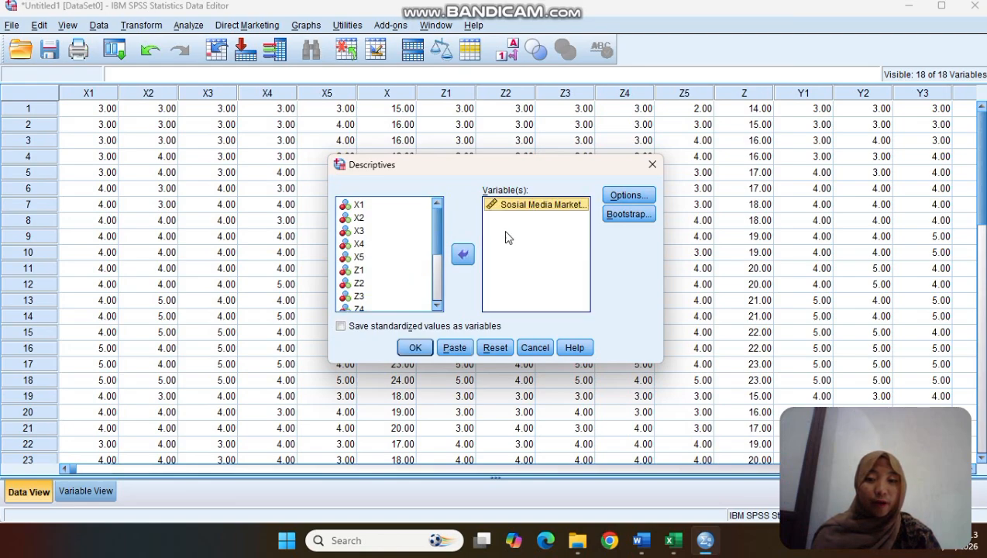
scroll(392, 292, "down", 2)
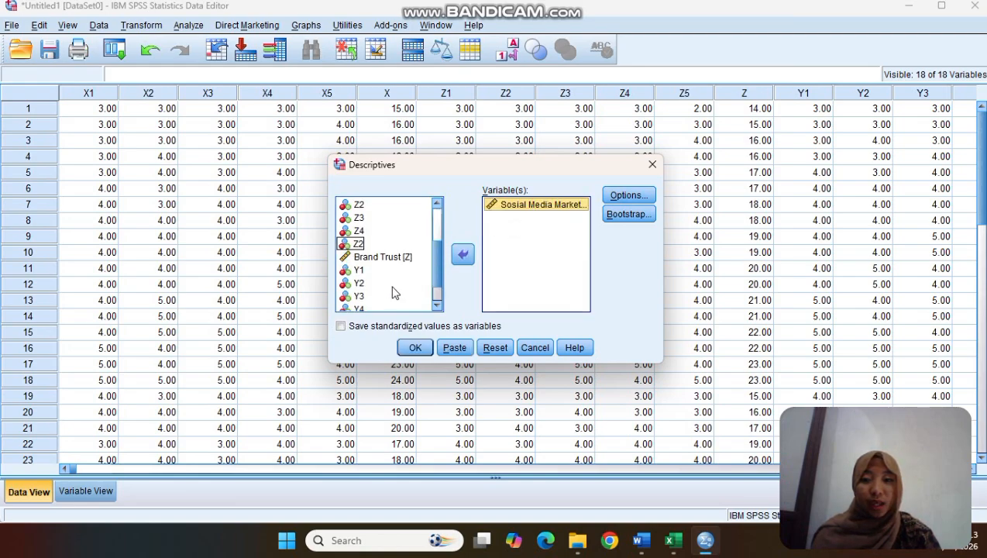
left_click(375, 259)
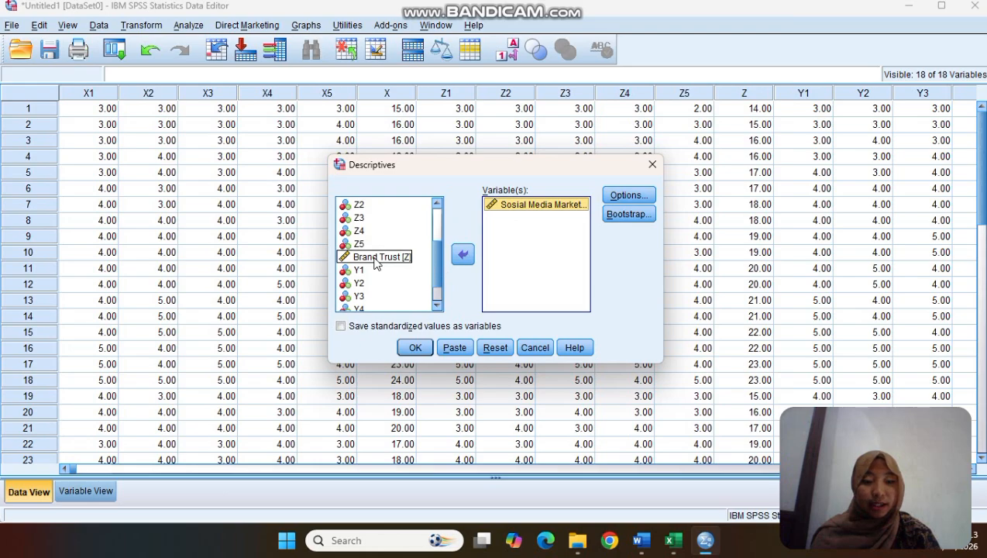
left_click(375, 258)
double_click(375, 259)
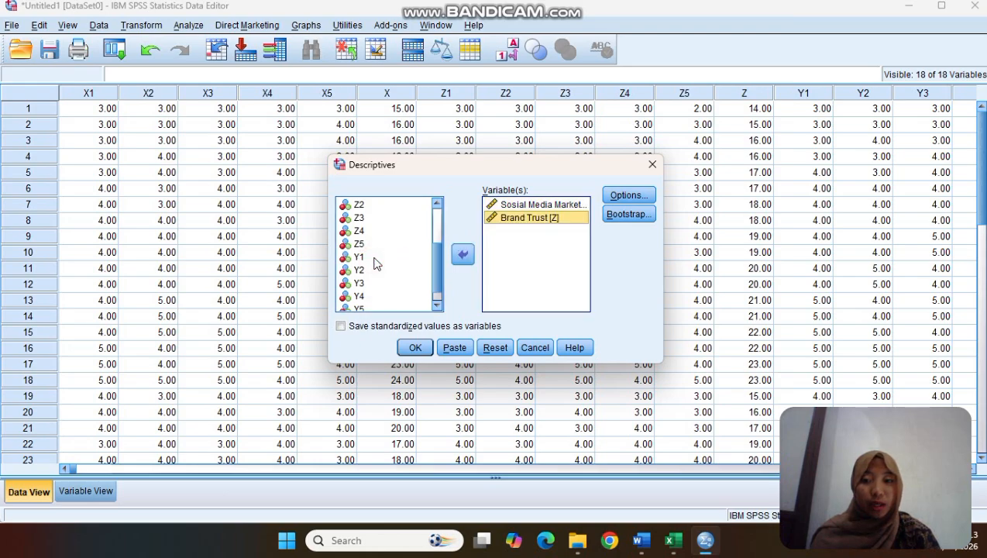
scroll(375, 260, "down", 2)
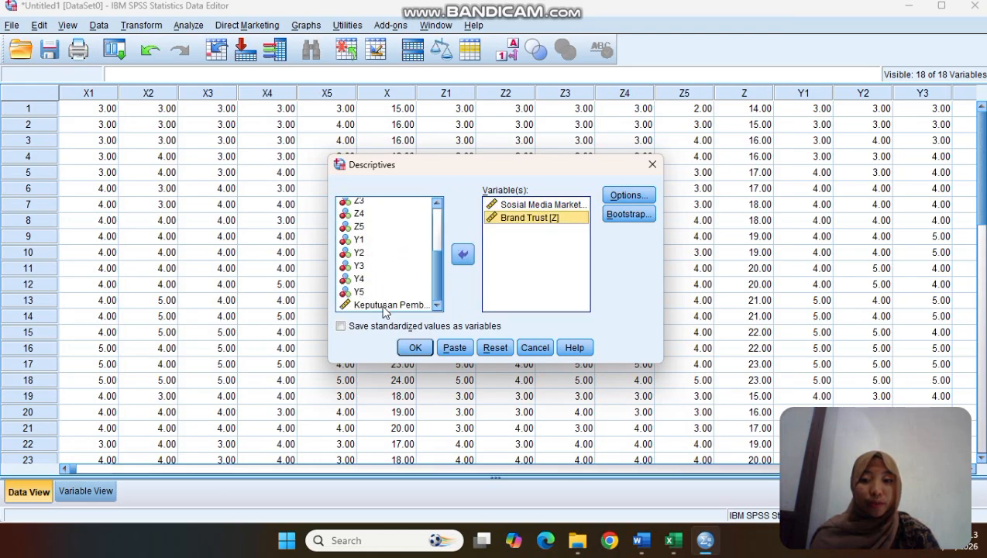
double_click(384, 305)
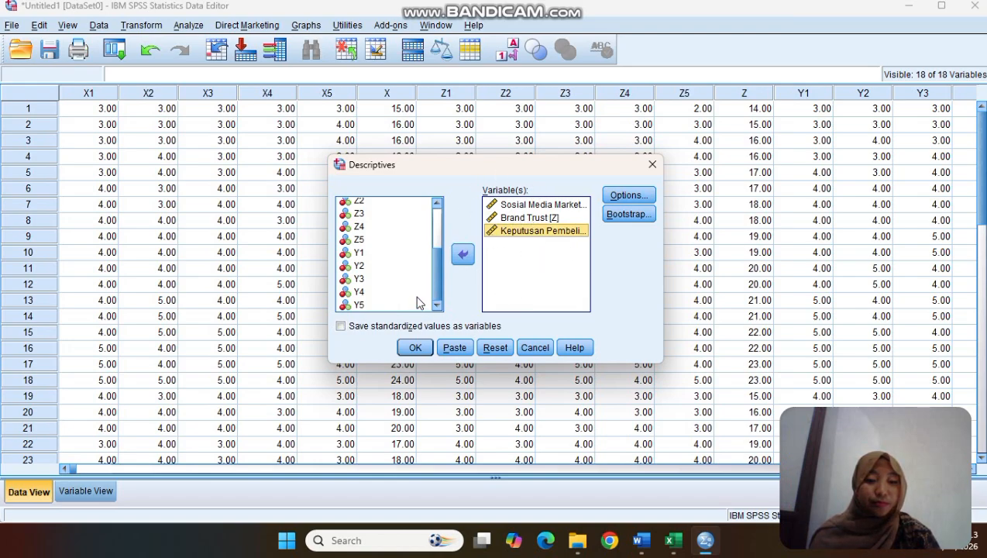
Step: Run the Descriptives analysis with mean, standard deviation, minimum and maximum as the statistics
left_click(627, 195)
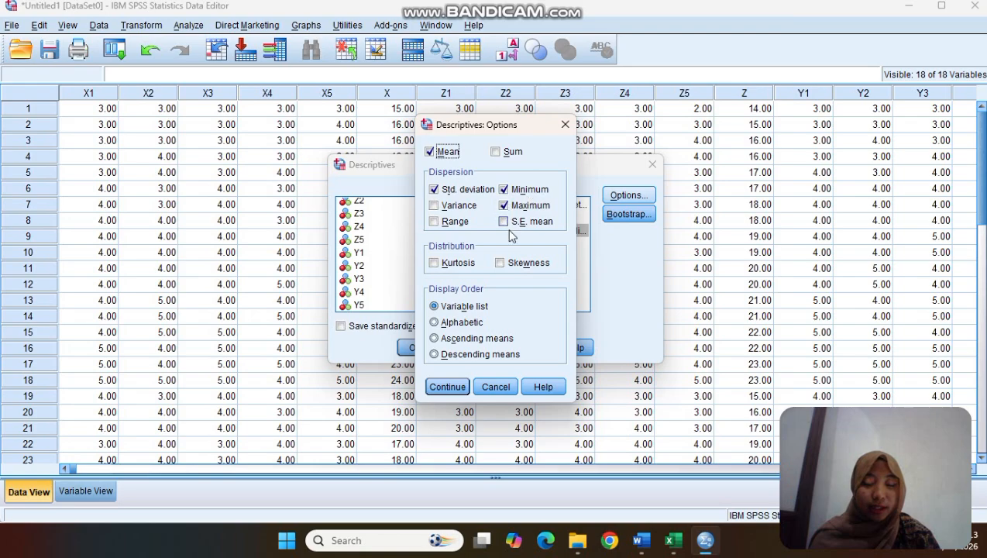
left_click(445, 388)
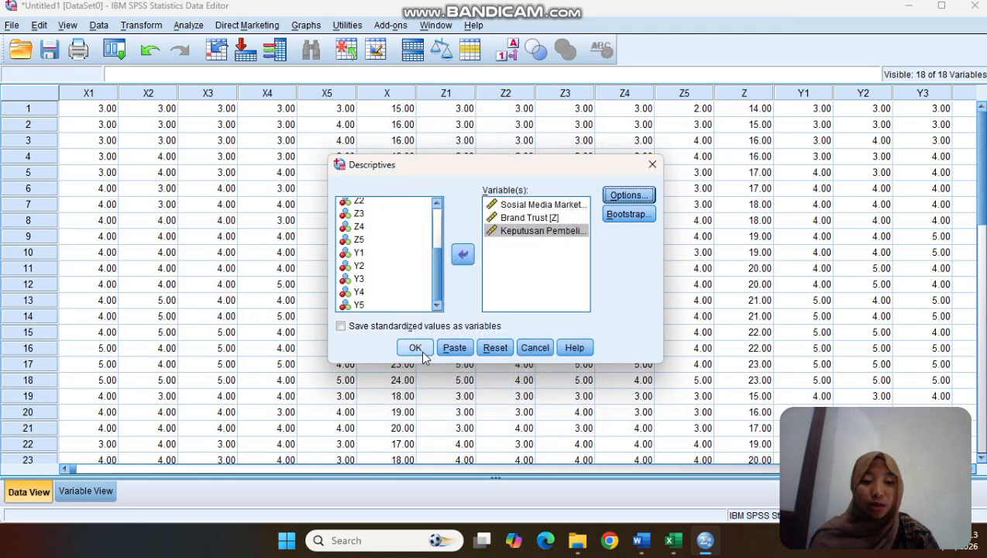
left_click(419, 350)
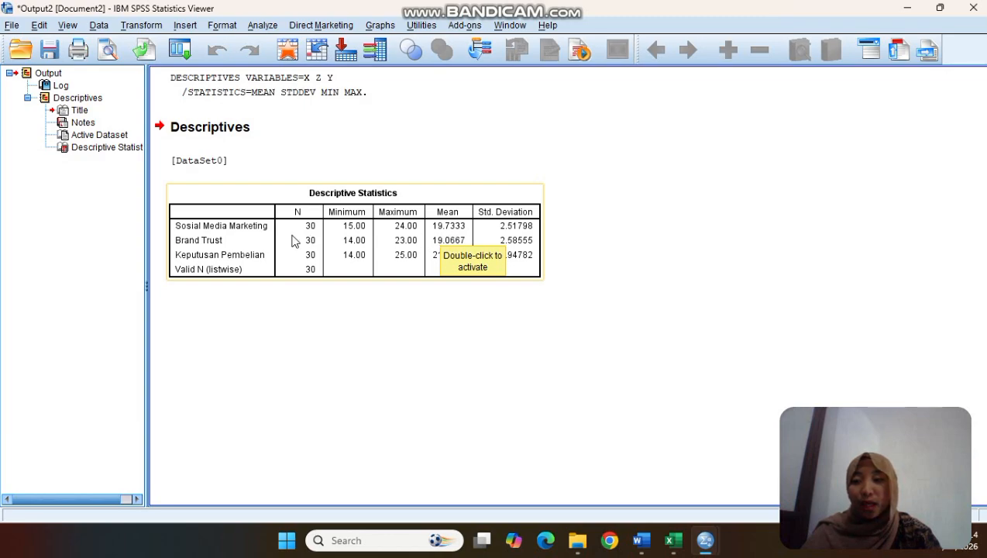
left_click(433, 257)
double_click(434, 257)
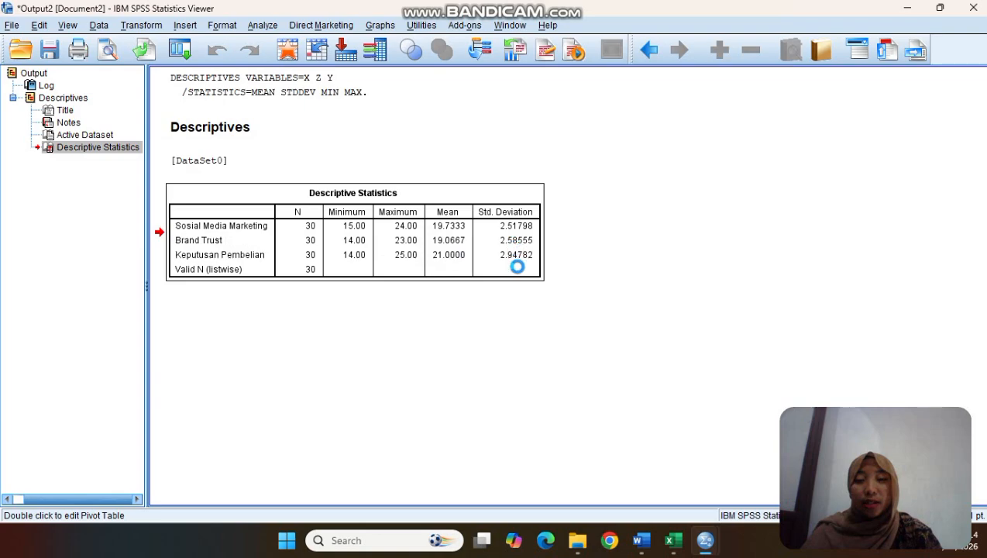
left_click(593, 252)
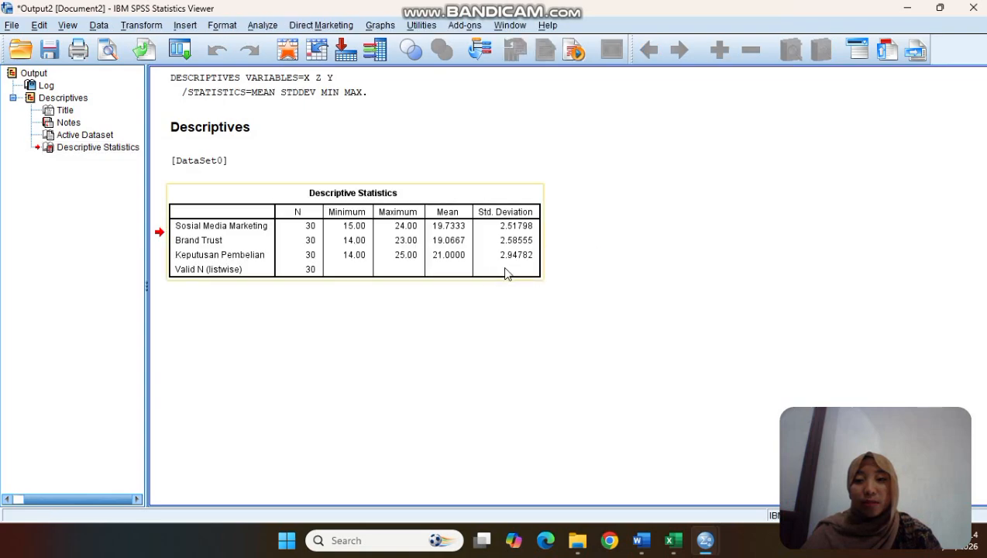
left_click(599, 248)
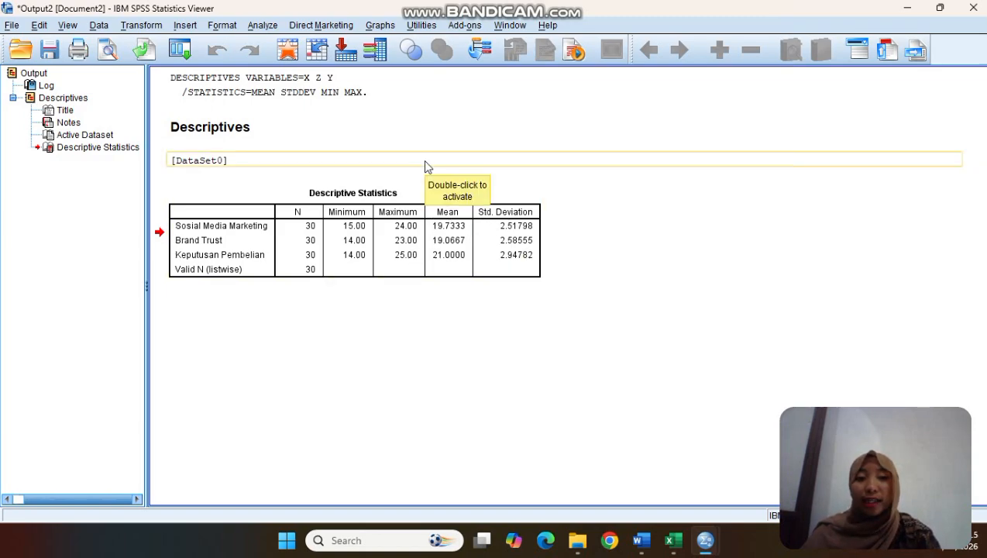
left_click(549, 107)
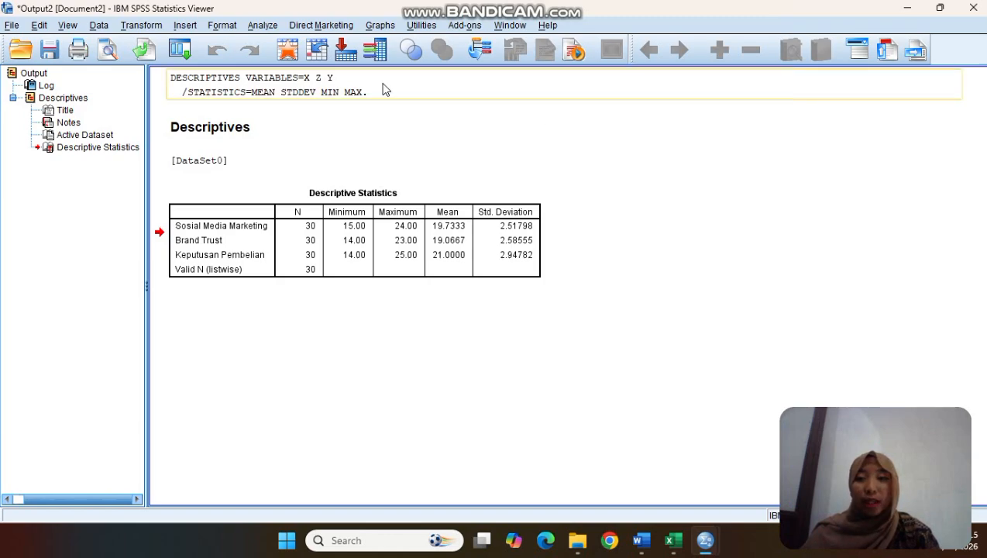
Step: Run a two-tailed Pearson bivariate correlation on all variables from X1 to Keputusan Pembelian, flagging significant correlations, and look over the Correlations table
left_click(264, 26)
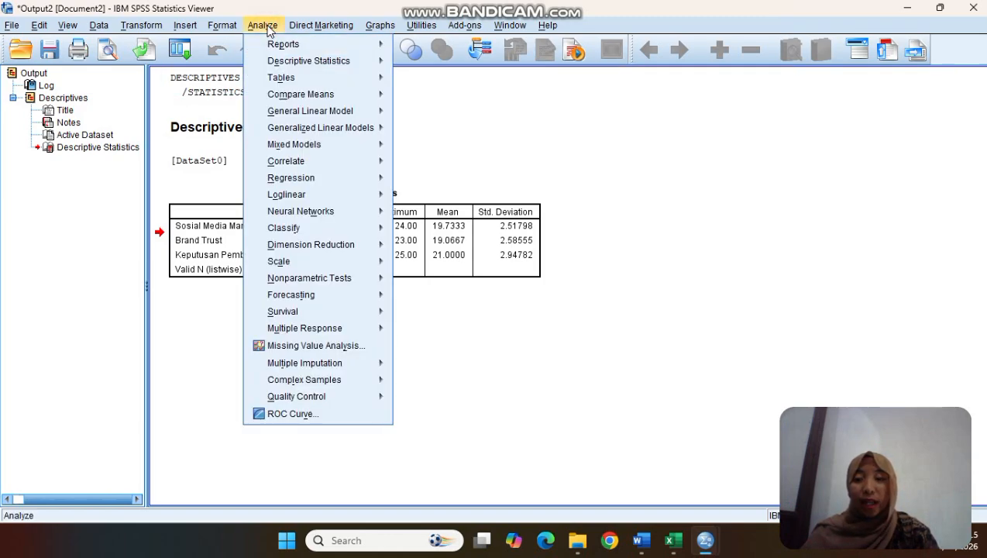
mouse_move(326, 166)
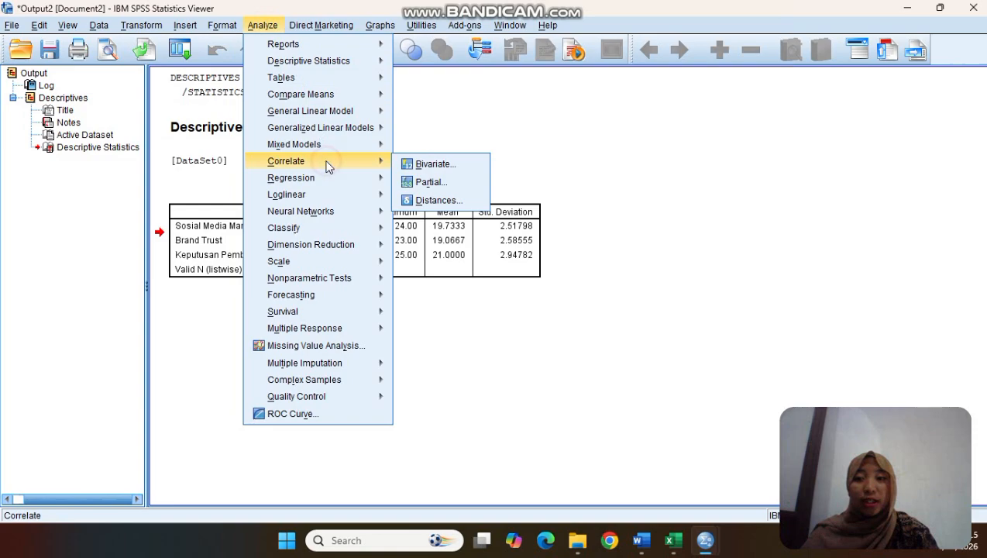
left_click(423, 164)
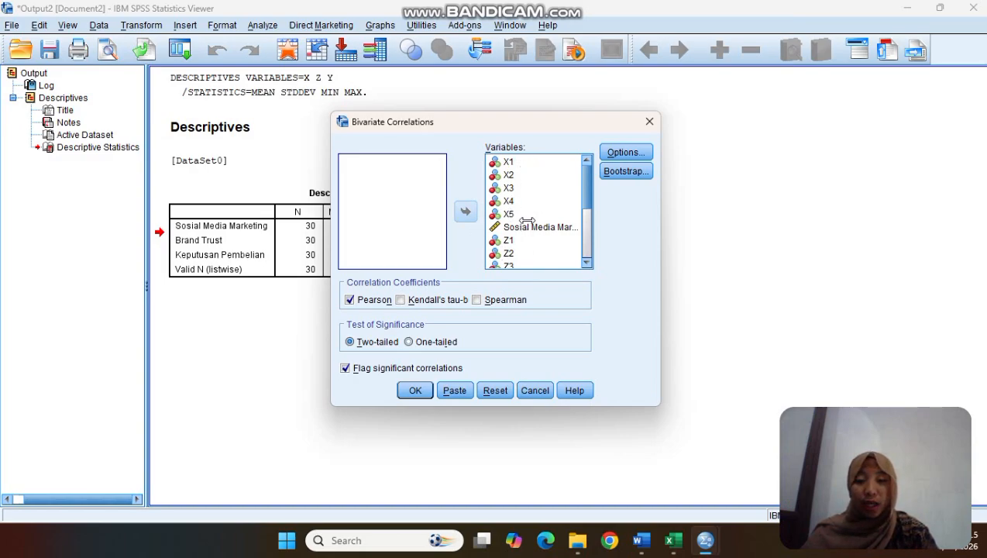
scroll(526, 258, "down", 3)
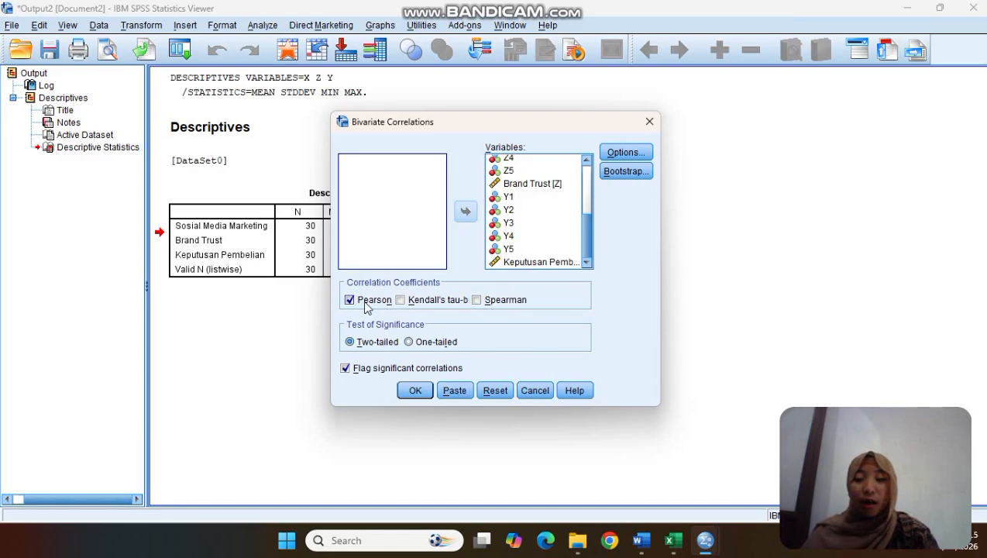
left_click(348, 341)
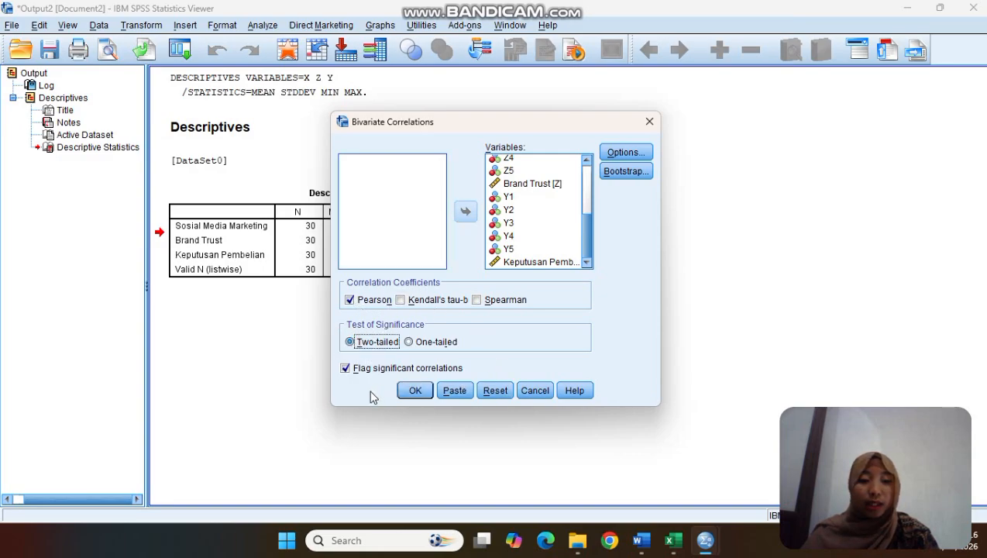
left_click(414, 391)
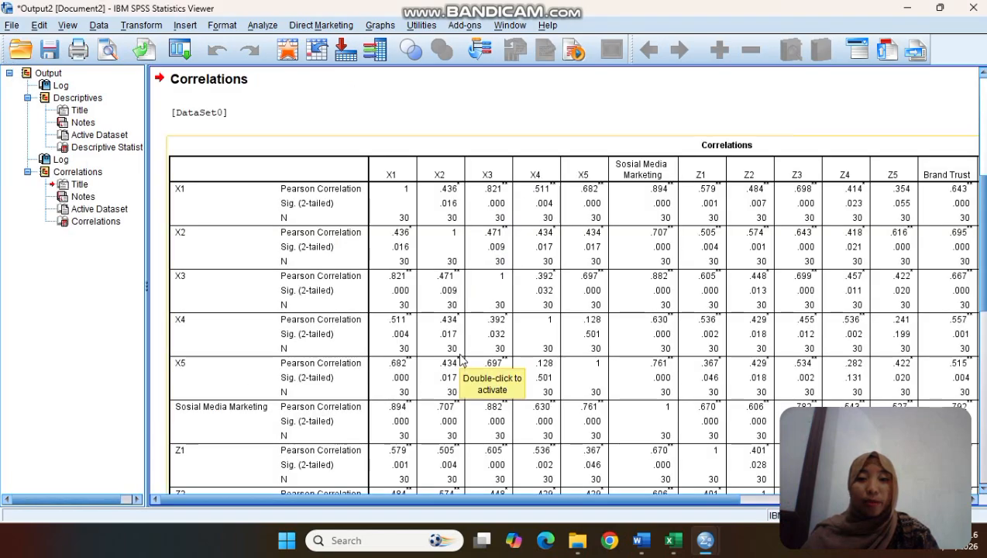
scroll(461, 359, "down", 3)
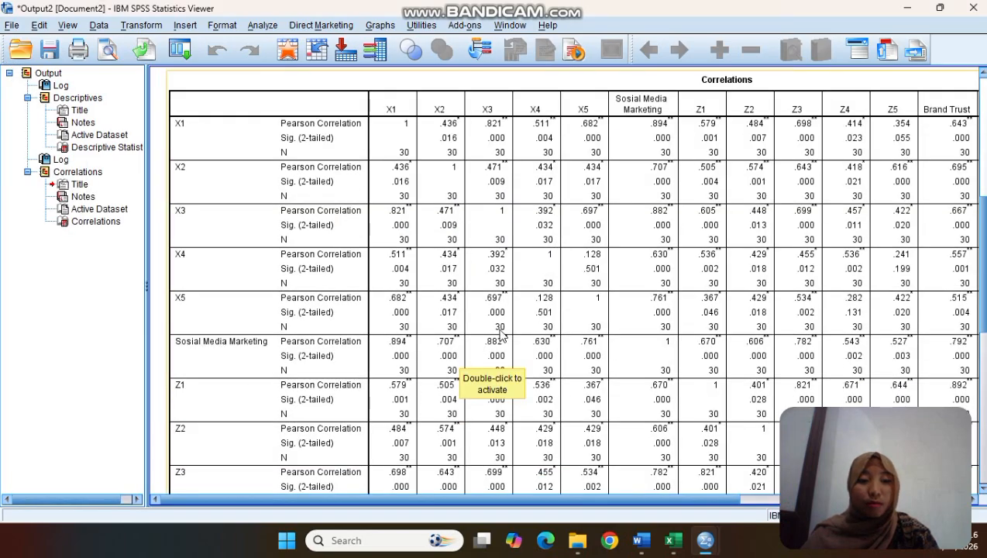
scroll(600, 330, "up", 3)
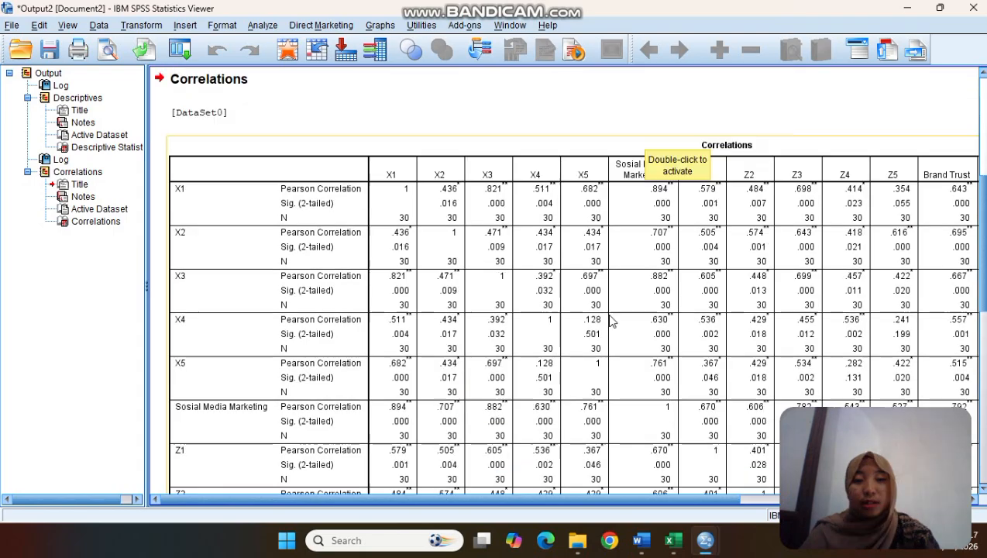
Step: Look through the Correlations table, then switch to the Word report and examine the validity tables for Variabel X and Variabel Z
scroll(799, 277, "down", 12)
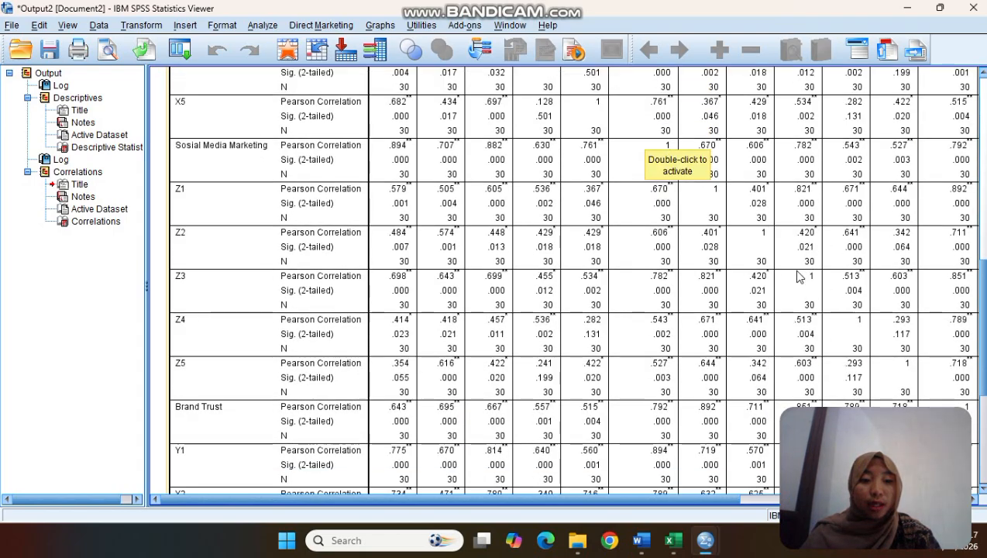
scroll(798, 278, "down", 12)
scroll(798, 277, "up", 18)
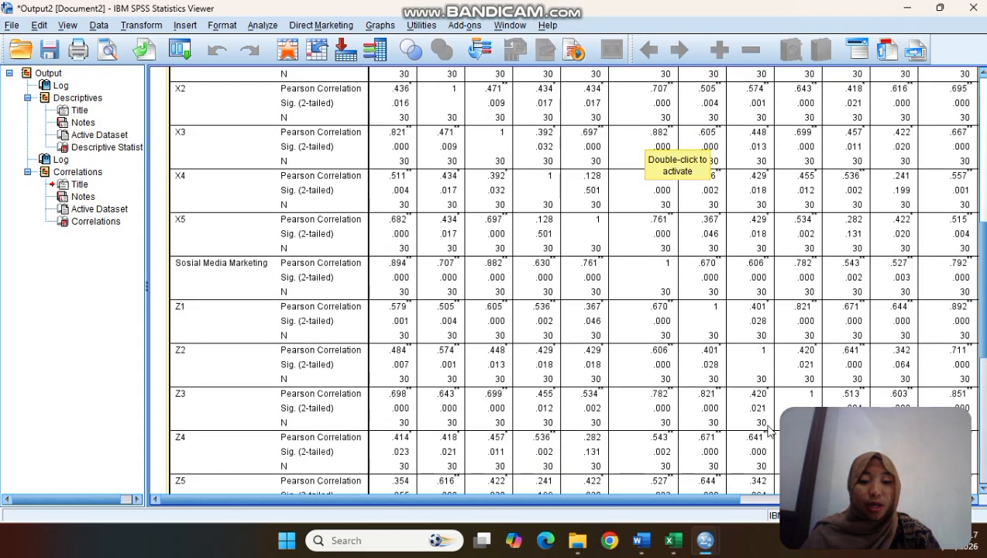
left_click(641, 540)
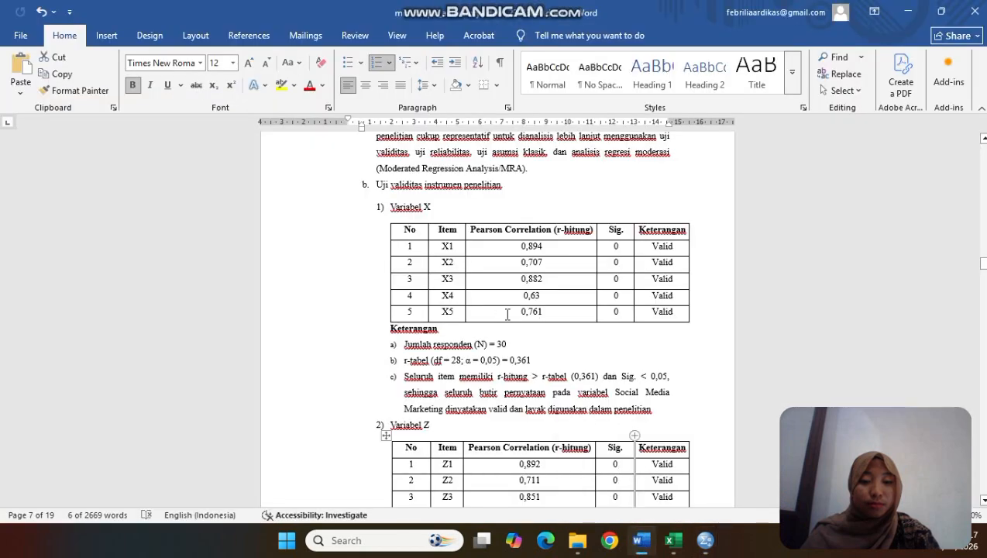
scroll(503, 314, "down", 3)
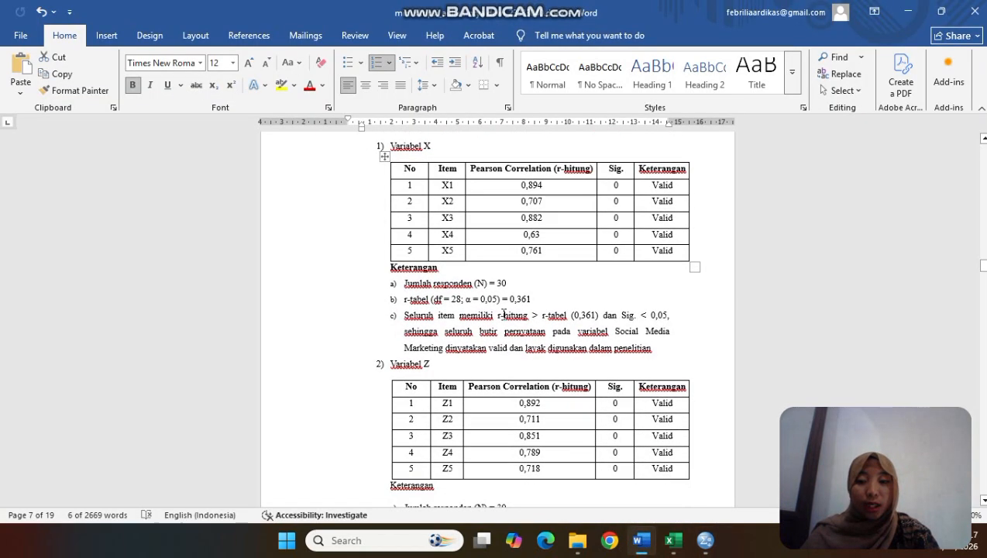
scroll(503, 314, "down", 1)
scroll(504, 315, "down", 2)
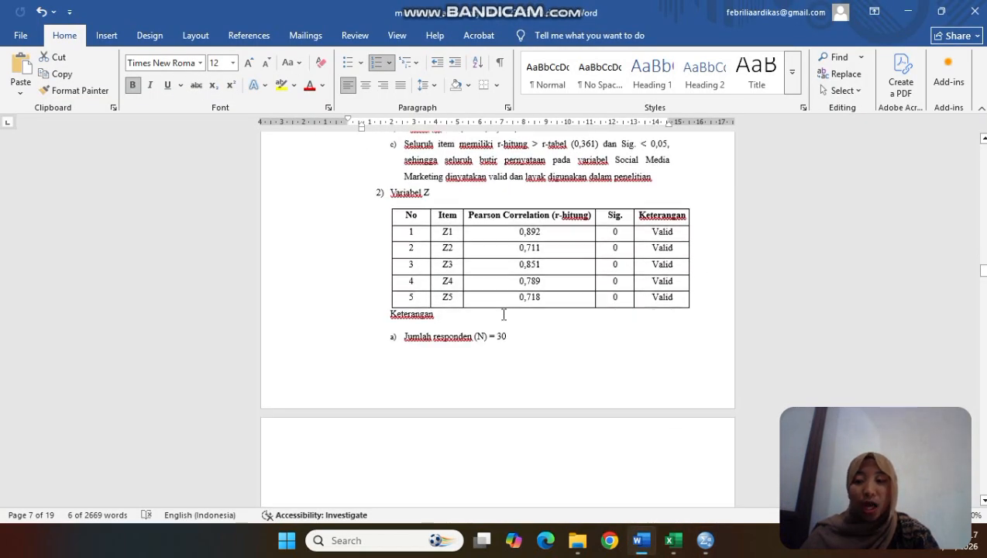
scroll(504, 314, "up", 3)
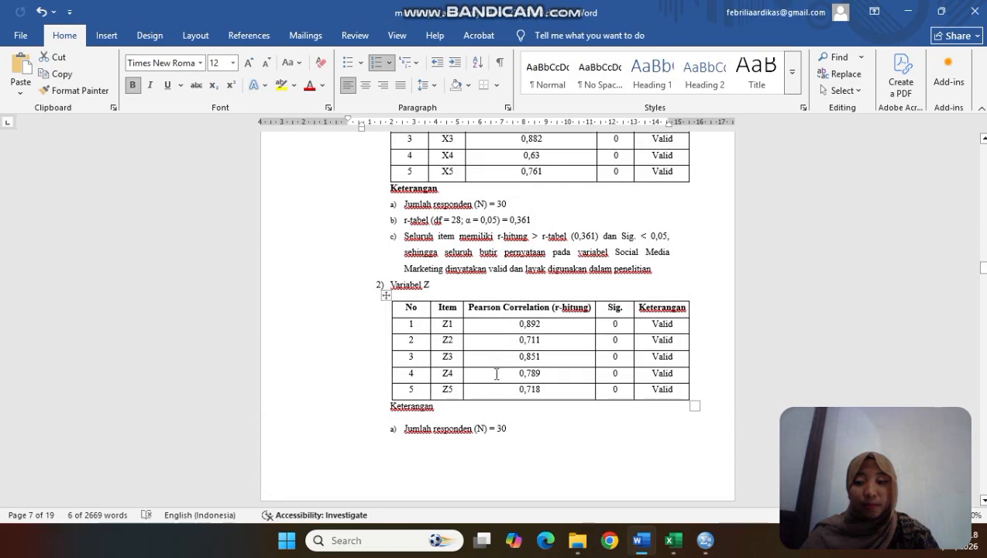
scroll(543, 385, "down", 1)
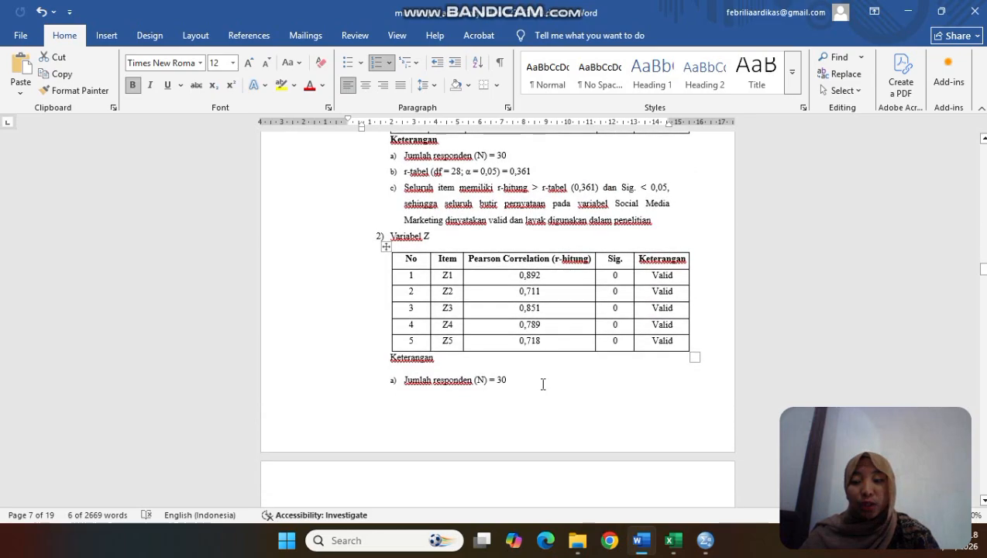
scroll(543, 384, "down", 1)
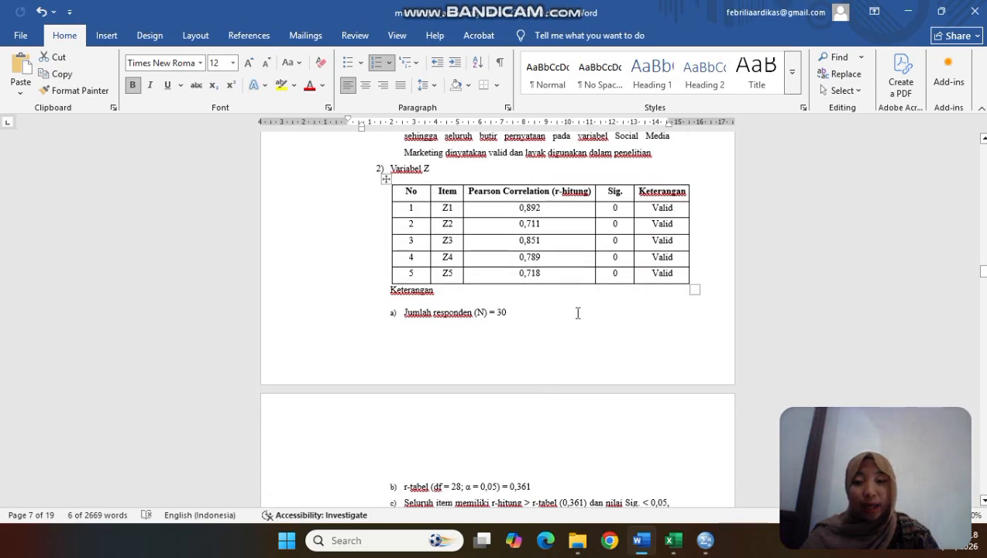
scroll(493, 306, "up", 3)
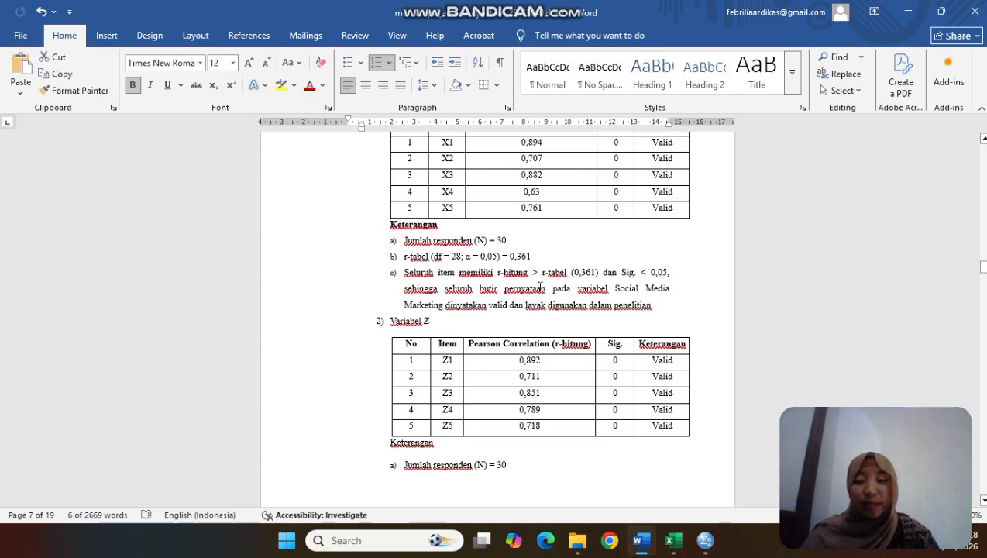
scroll(491, 315, "down", 2)
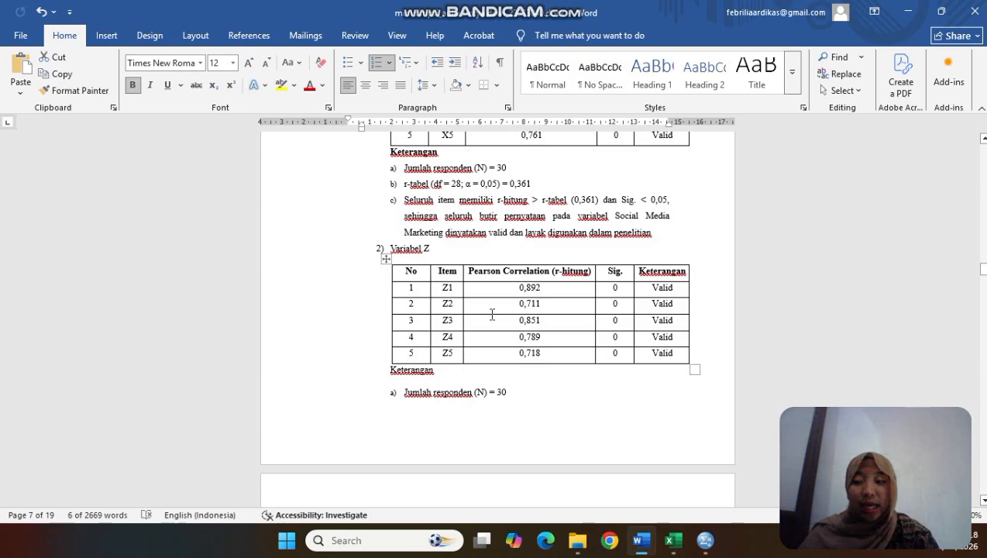
Step: Read the r-tabel notes under the Variabel Z validity table and examine the validity table for Variabel Y
scroll(490, 313, "down", 1)
scroll(491, 315, "down", 2)
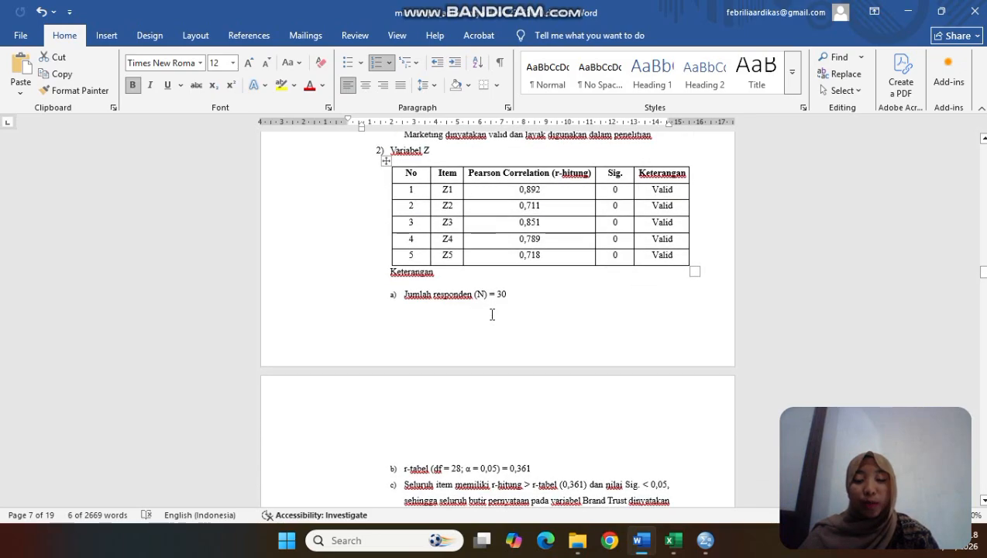
scroll(532, 352, "down", 5)
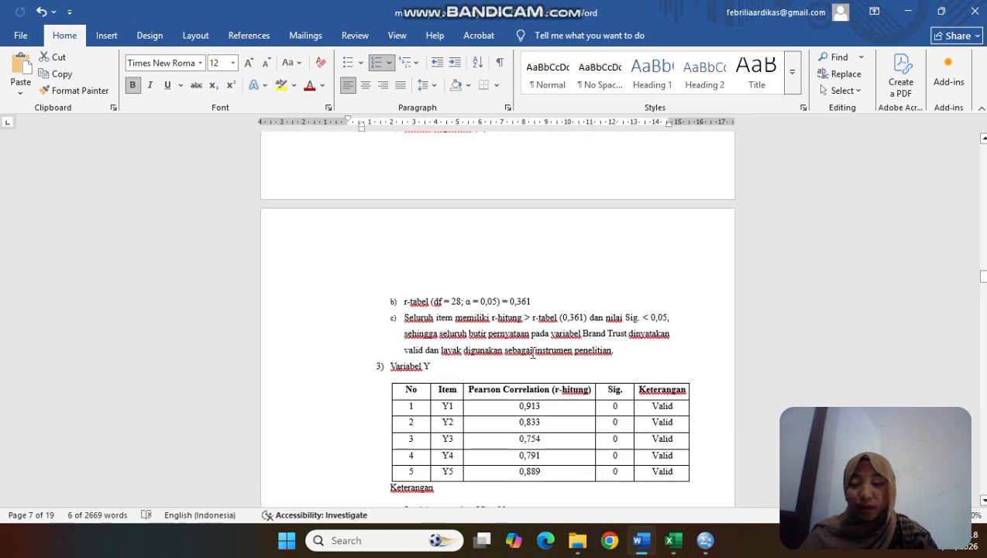
scroll(532, 352, "down", 4)
scroll(532, 352, "up", 1)
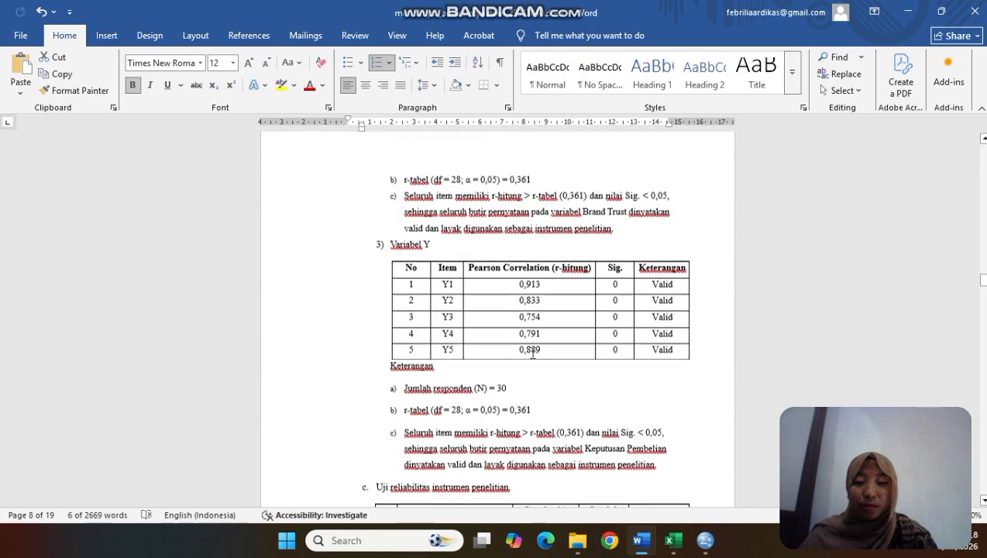
scroll(532, 353, "up", 1)
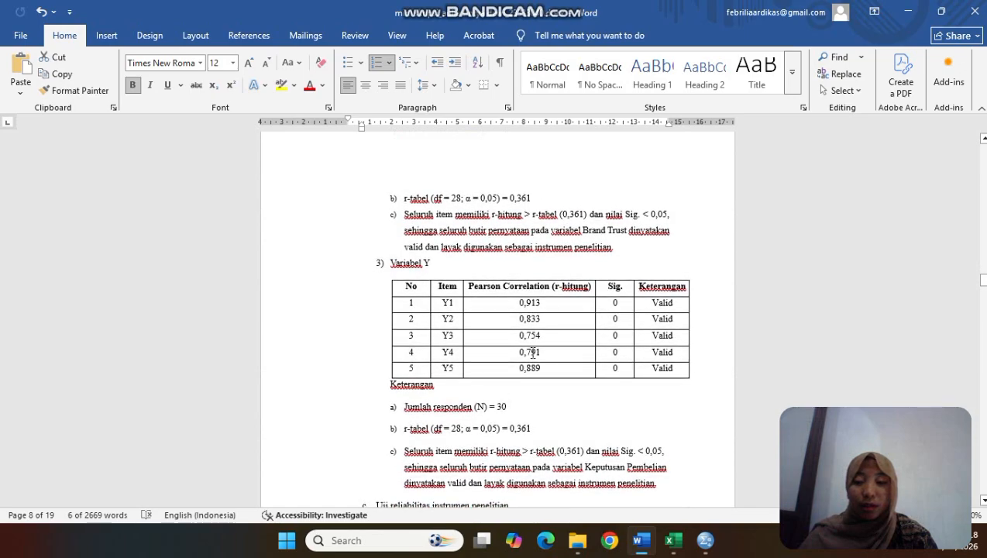
Step: Switch back to the SPSS output, open Reliability Analysis and remove all items from X1 to Y5 from its item list
key("alt+Tab")
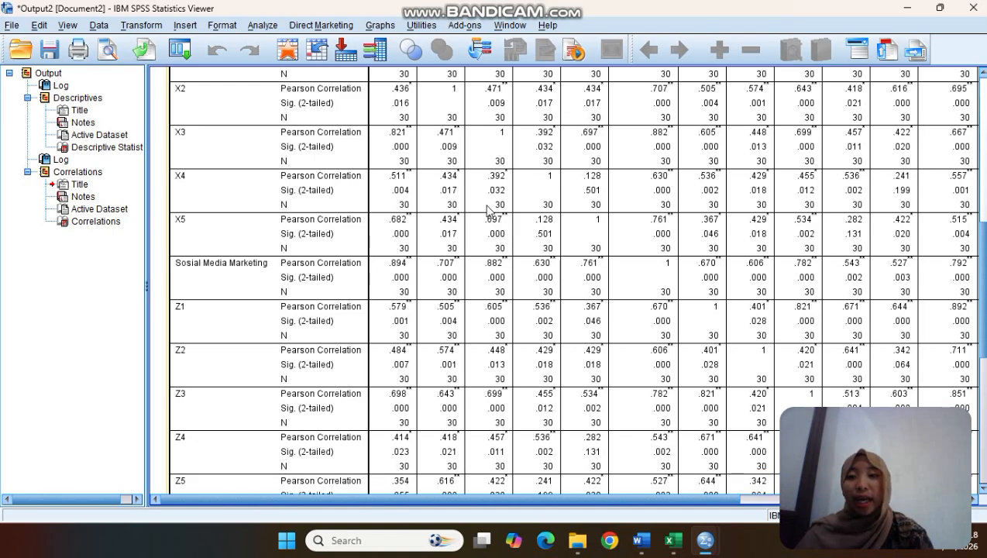
left_click(255, 27)
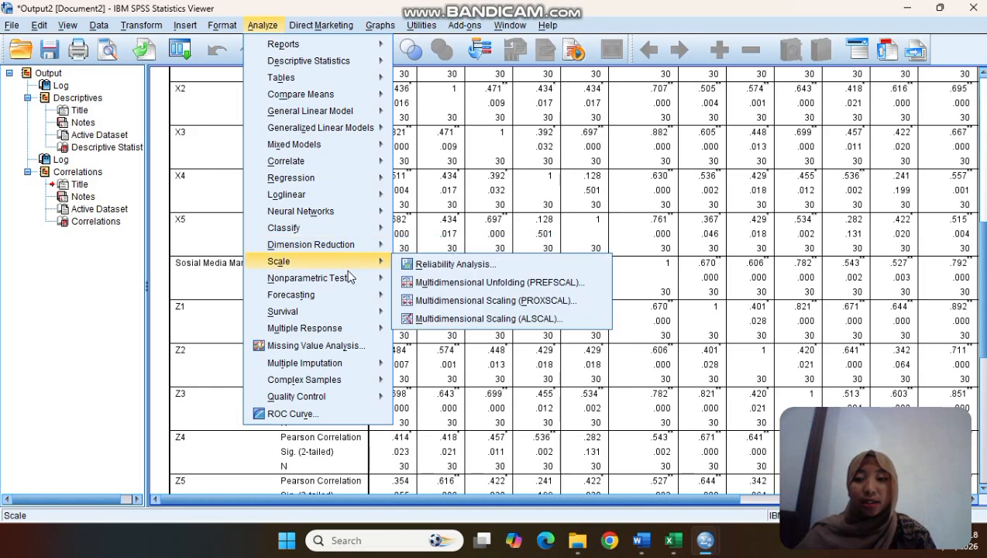
mouse_move(347, 262)
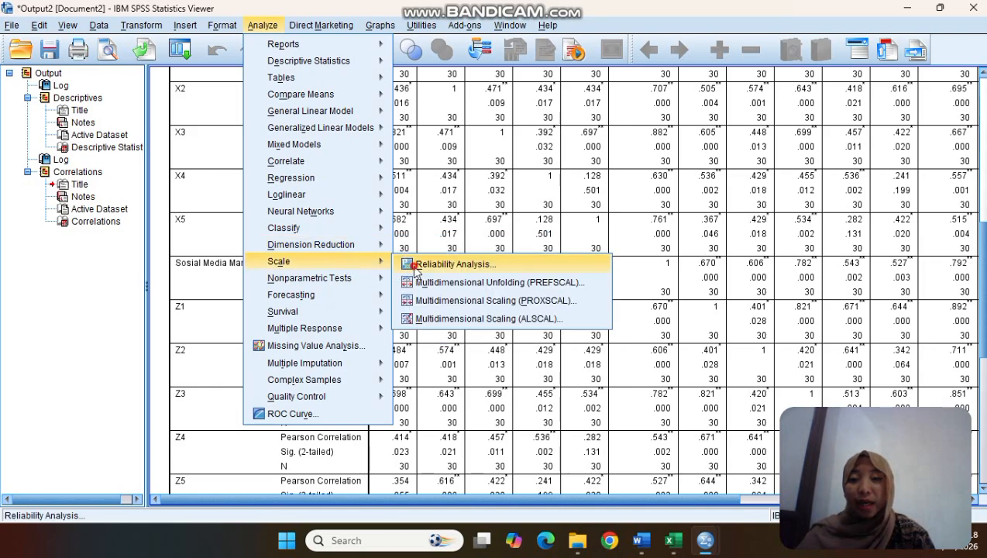
left_click(449, 264)
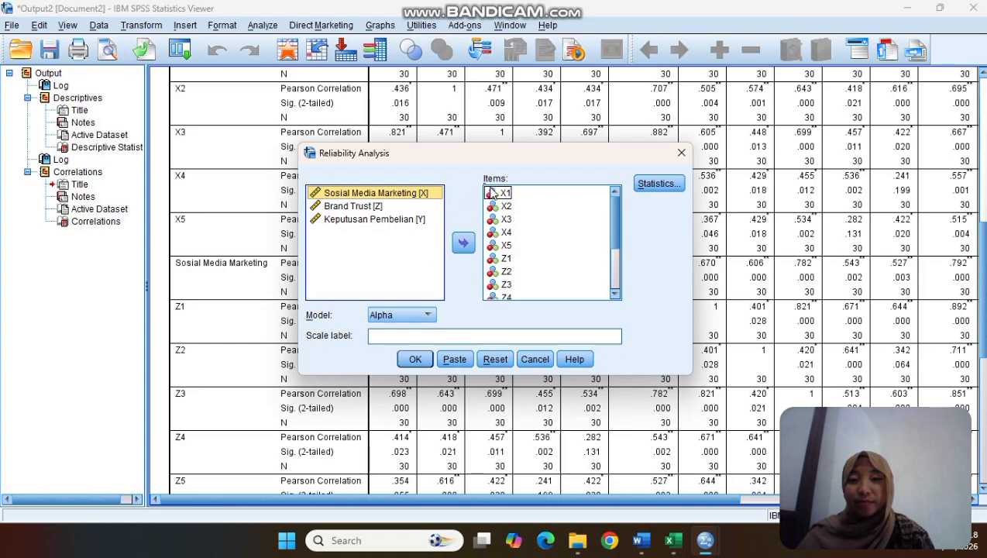
left_click(500, 194)
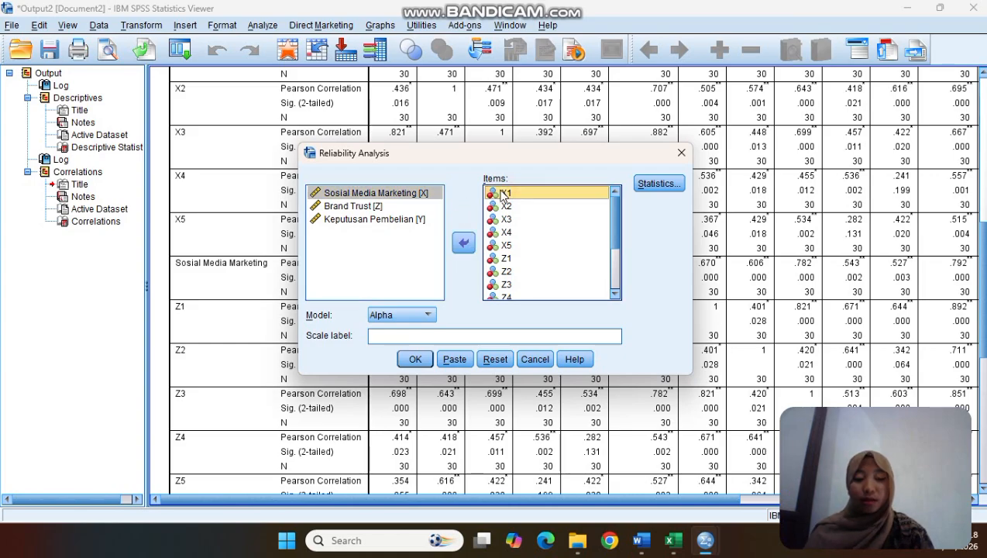
key("shift+Down")
key("shift+Down")
key("shift+Down")
key("shift+Down")
key("shift+Down")
key("shift+Down")
key("shift+Down")
key("shift+Down")
key("shift+Down")
key("shift+Down")
key("shift+Down")
key("shift+Down")
key("shift+Down")
key("shift+Down")
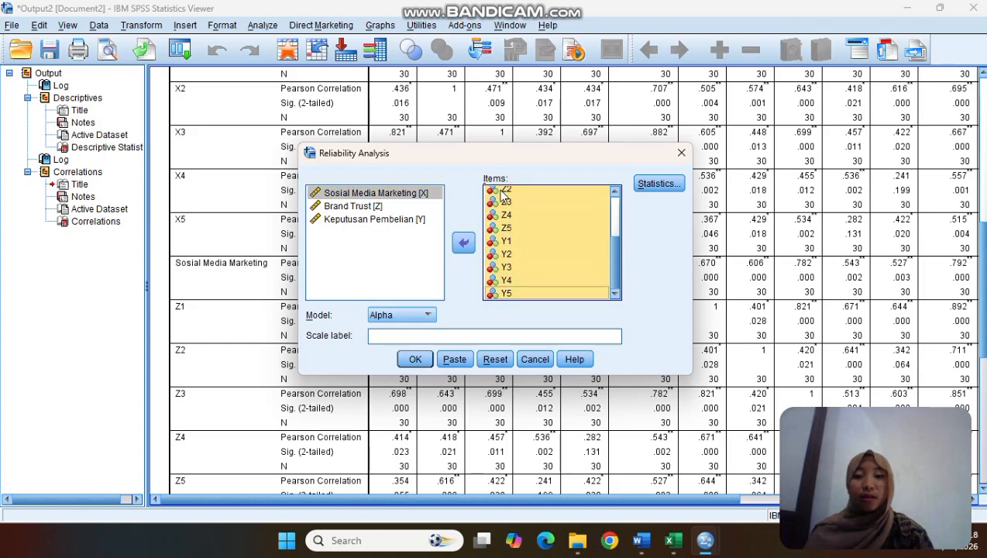
left_click(463, 243)
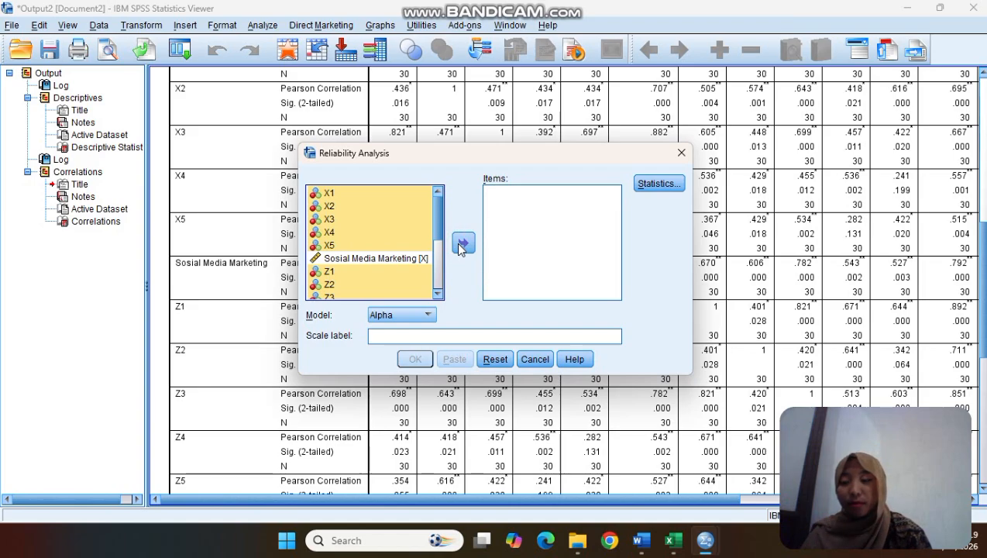
left_click(513, 254)
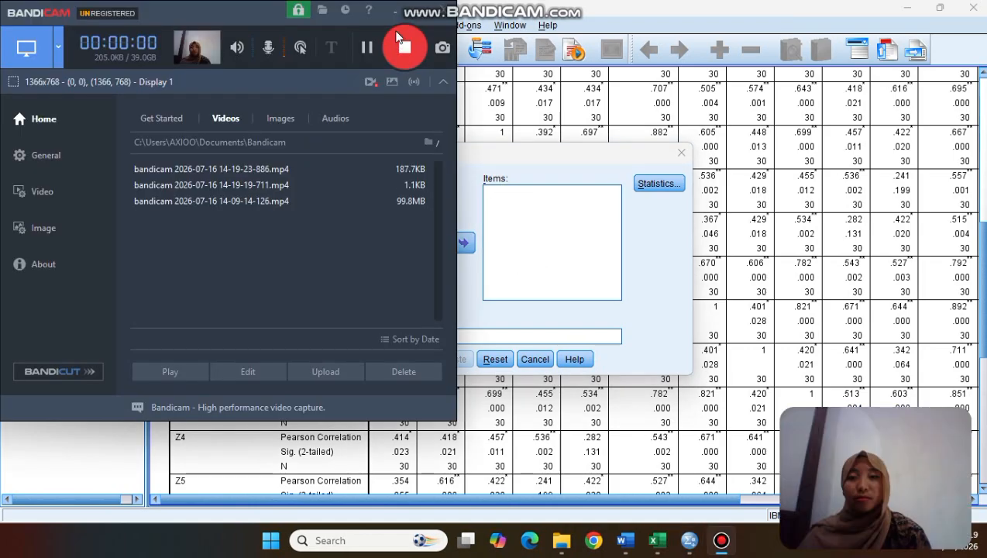
left_click(396, 15)
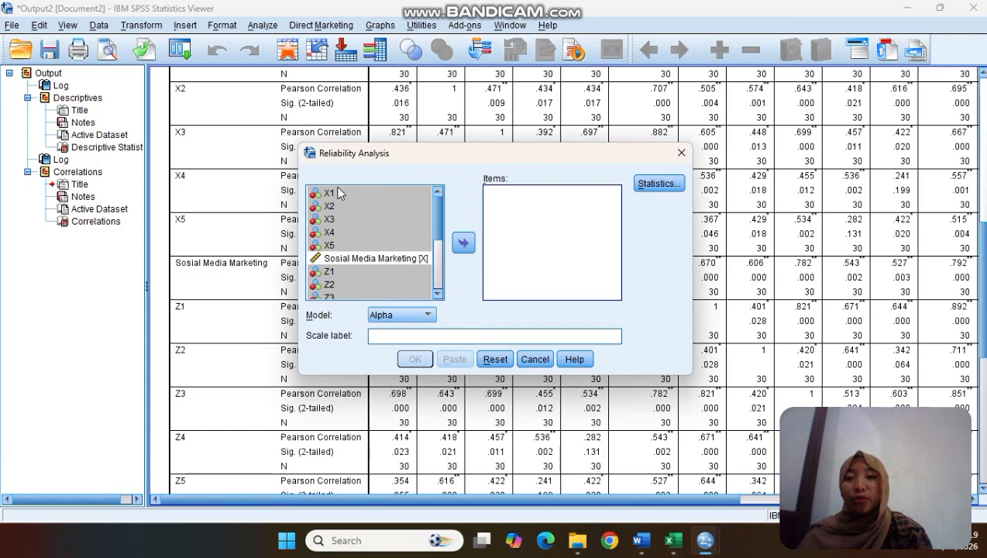
Step: Run the reliability analysis on items X1 to X5 with the Alpha model and view the Reliability Statistics
left_click(335, 193)
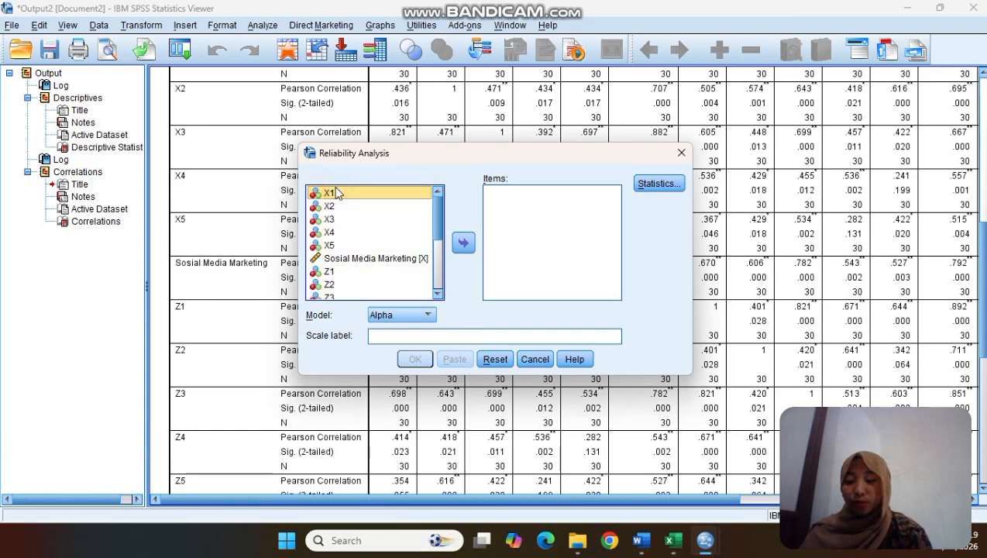
key("shift+Down")
key("shift+Down")
key("shift+Down")
key("shift+Down")
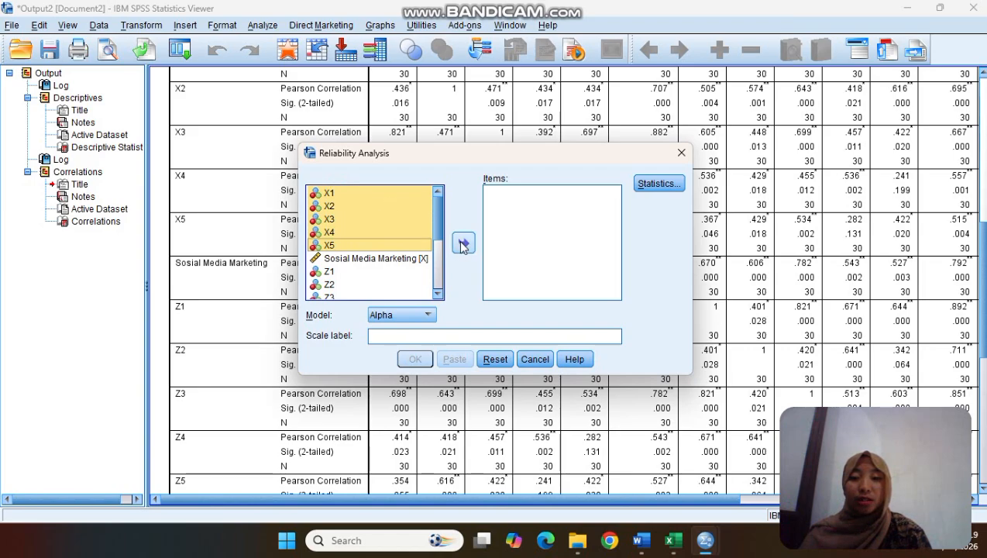
left_click(462, 244)
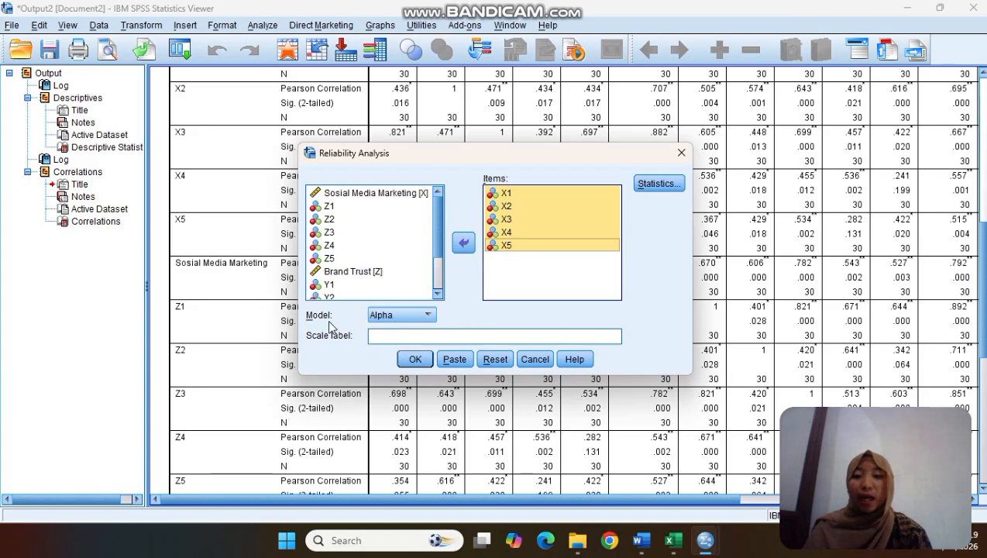
left_click(418, 366)
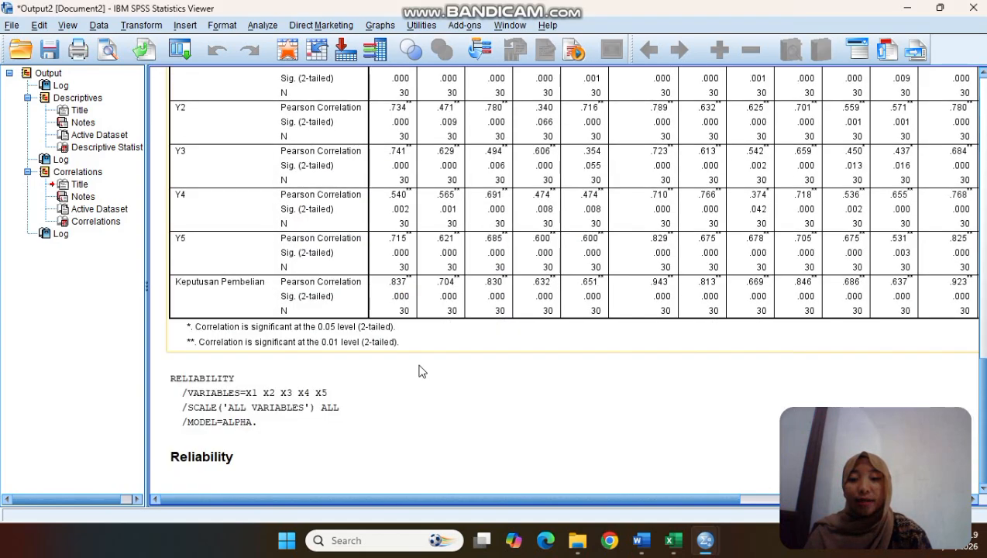
scroll(355, 371, "down", 1)
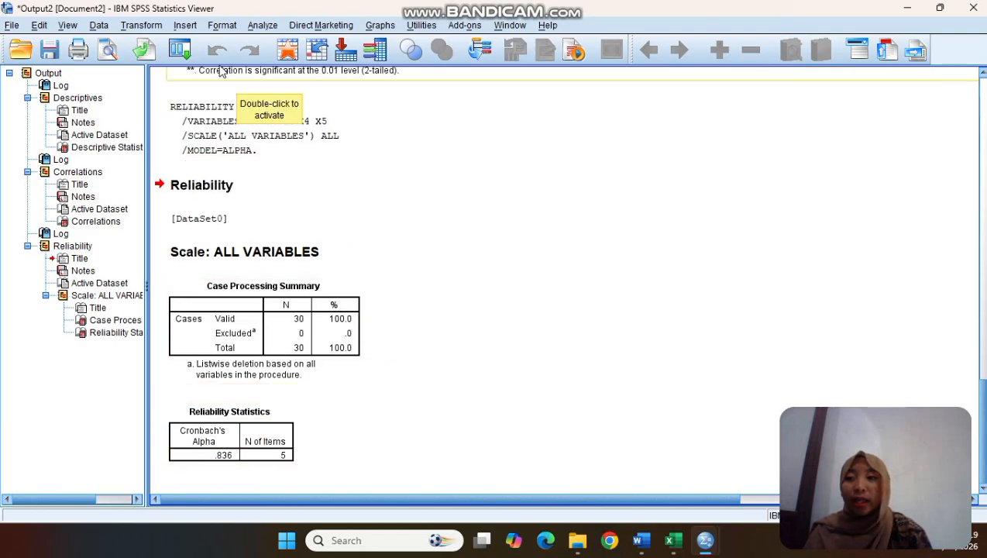
Step: Reopen Reliability Analysis and remove X1 to X5 from its item list
left_click(257, 26)
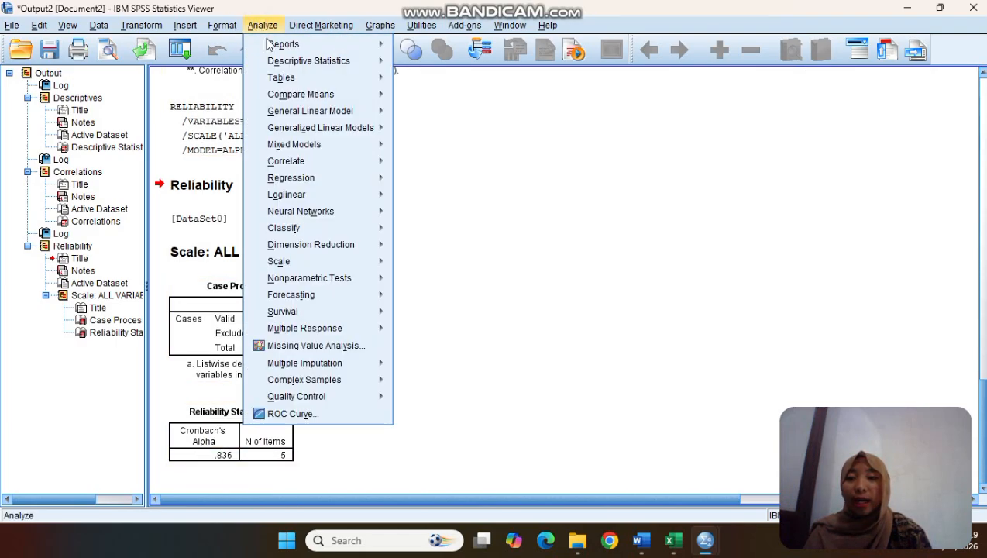
mouse_move(320, 263)
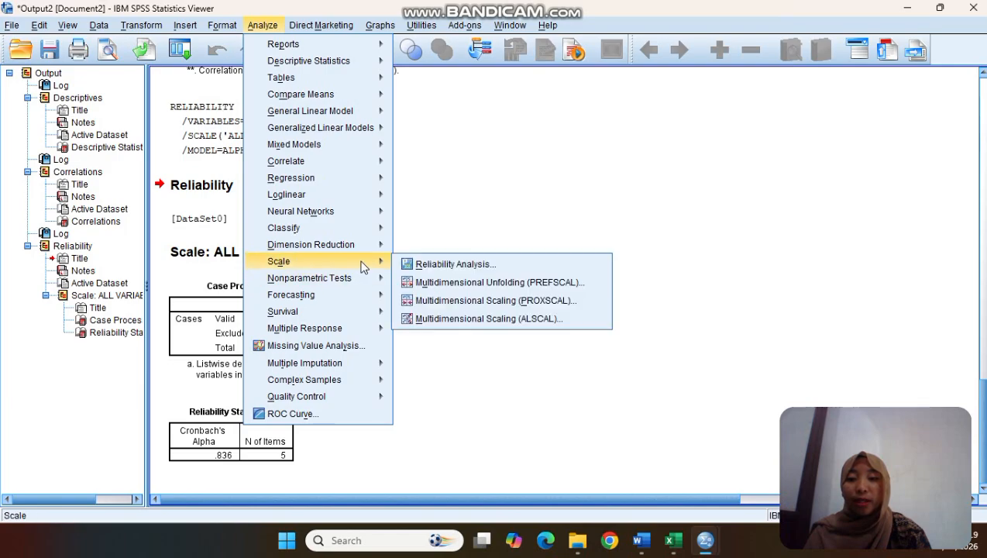
left_click(455, 264)
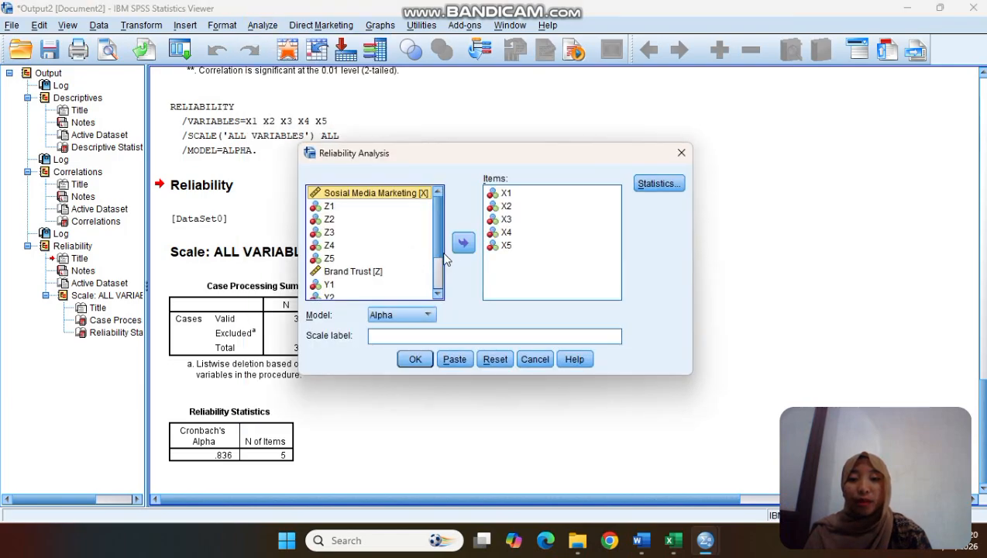
left_click(492, 194)
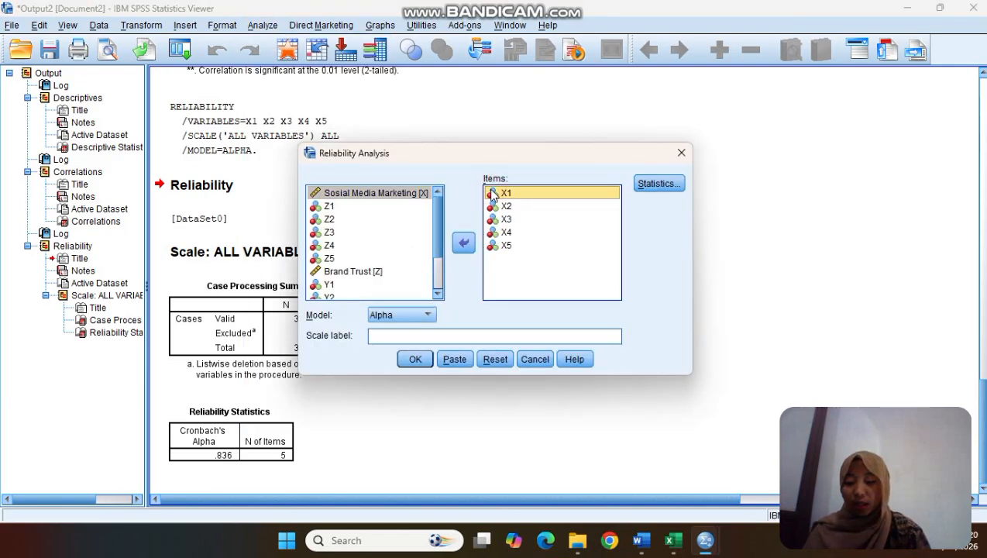
key("shift+Down")
key("shift+Down")
key("shift+Down")
key("shift+Down")
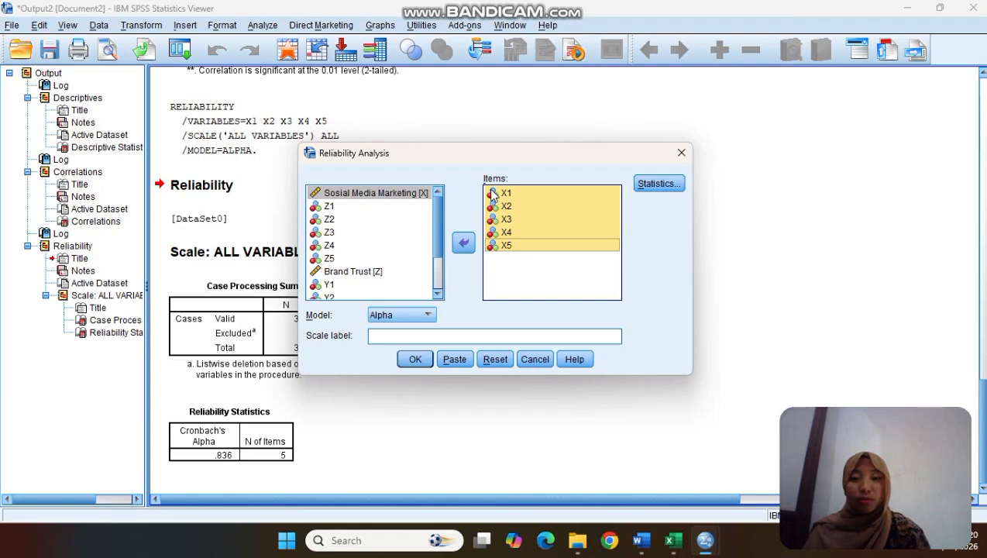
left_click(463, 243)
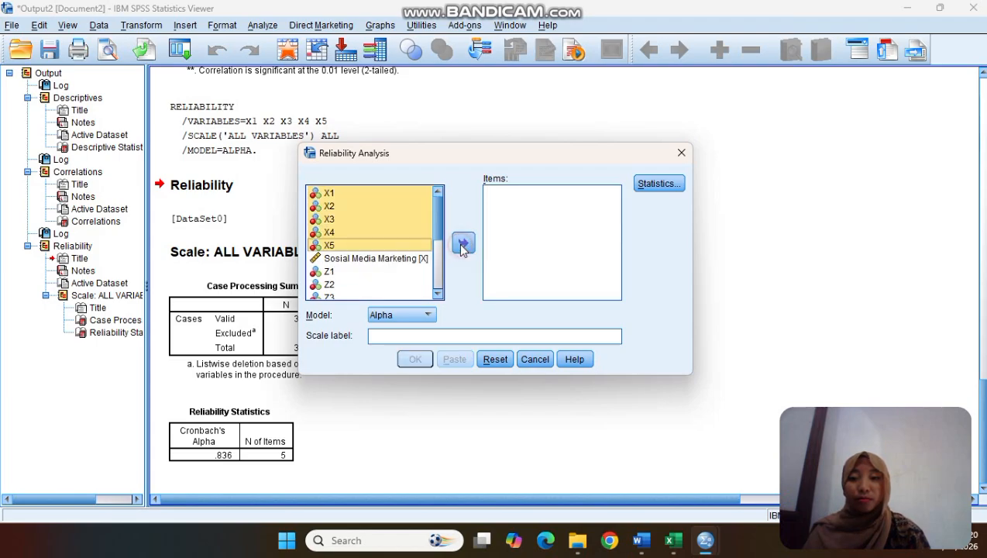
Step: Run the reliability analysis on items Z1 to Z5 with the Alpha model
left_click(338, 273)
key("shift+Down")
key("shift+Down")
key("shift+Down")
key("shift+Down")
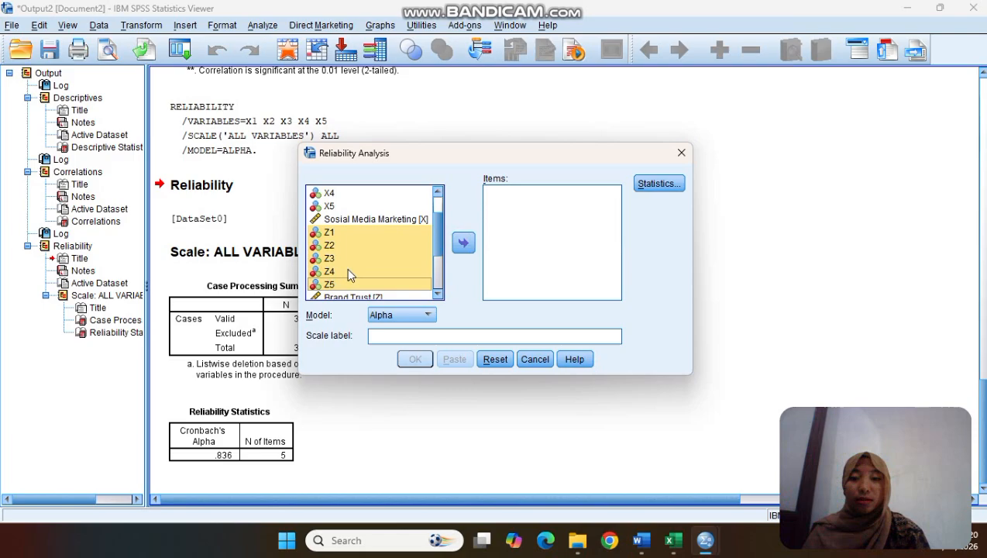
left_click(463, 242)
left_click(429, 361)
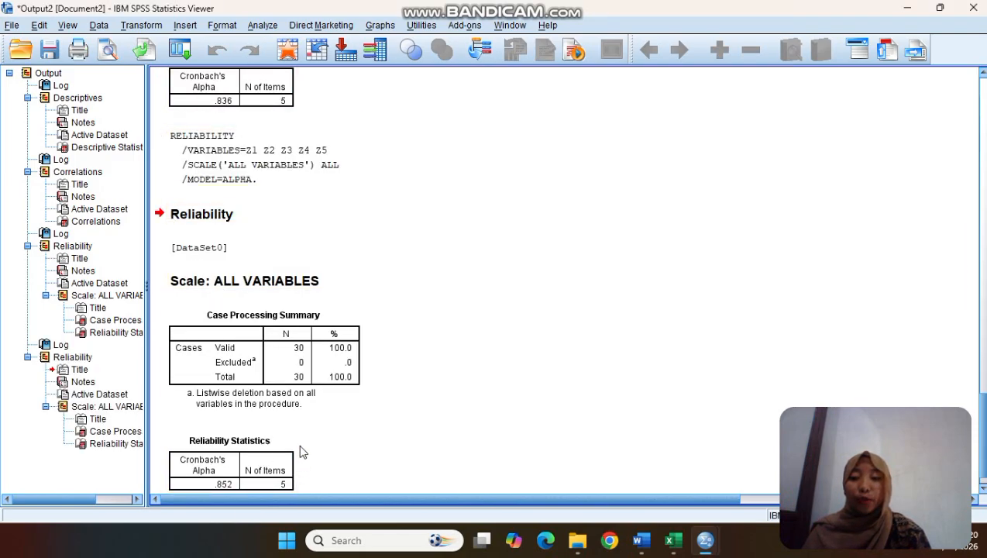
Step: Reopen Reliability Analysis and remove Z1 to Z5 from its item list
left_click(262, 25)
mouse_move(309, 264)
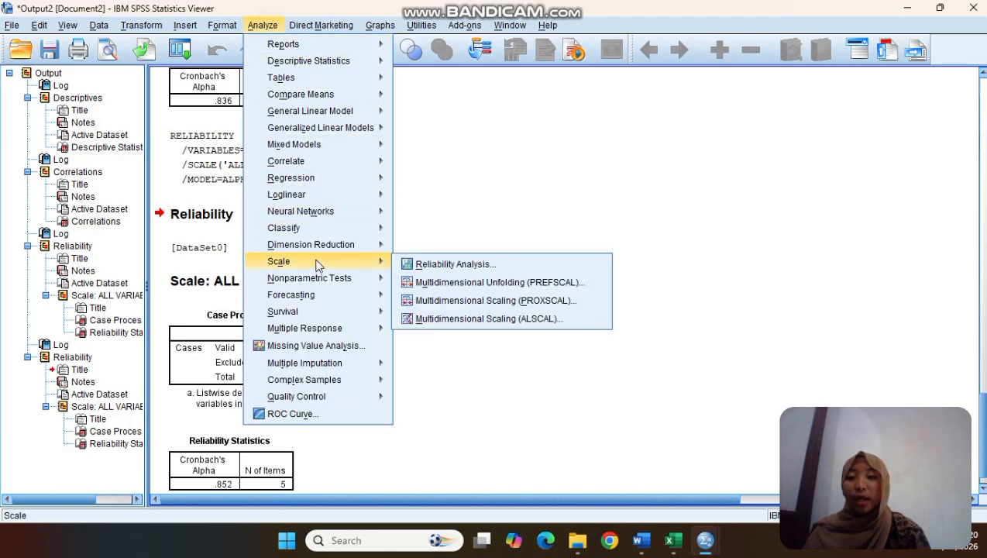
left_click(400, 266)
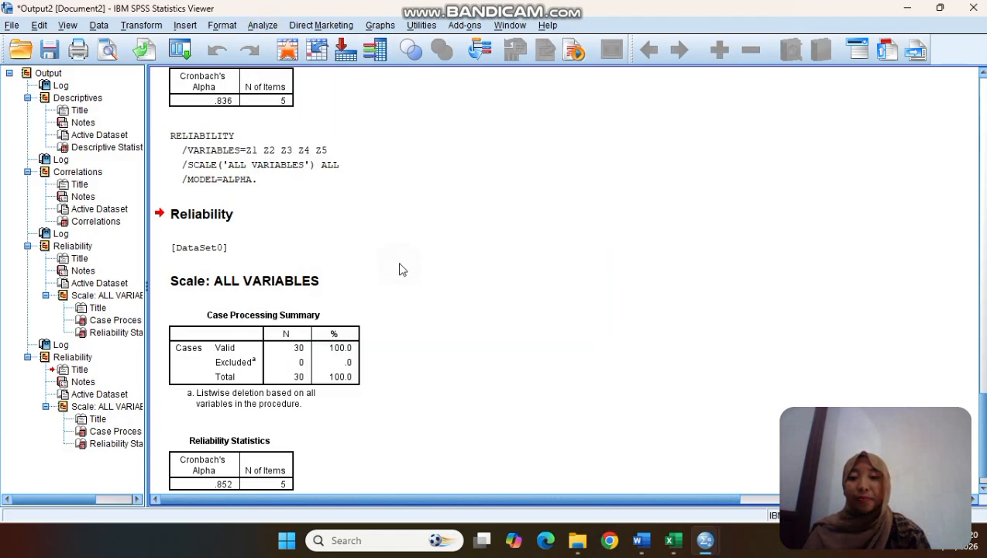
left_click(512, 194)
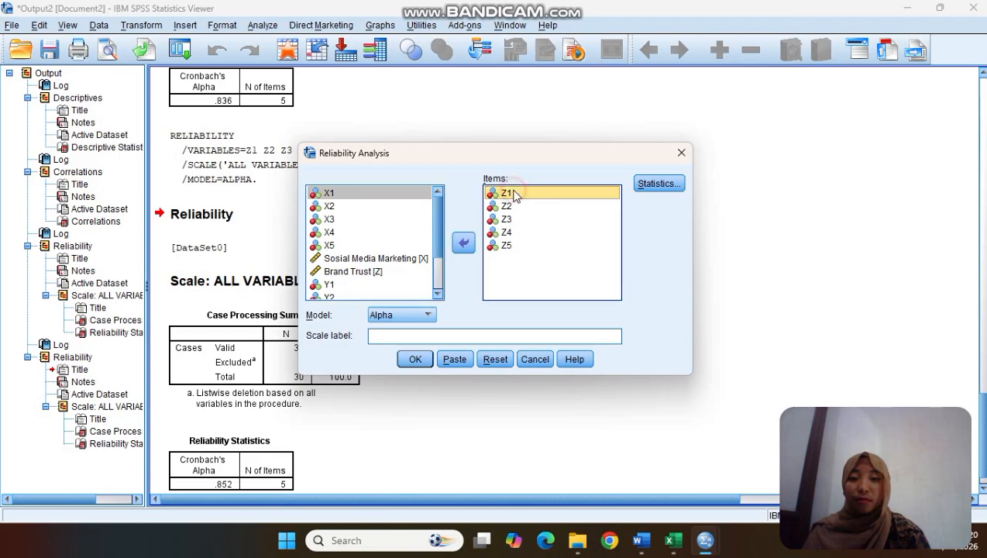
key("shift+Down")
key("shift+Down")
key("shift+Down")
key("shift+Down")
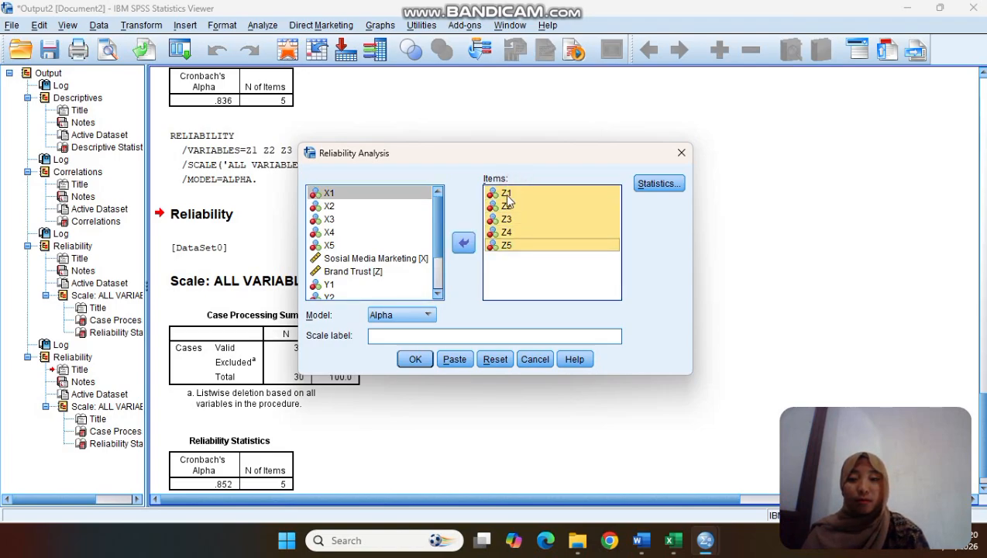
left_click(463, 242)
Step: Run the reliability analysis on items Y1 to Y5 with the Alpha model
scroll(362, 251, "down", 2)
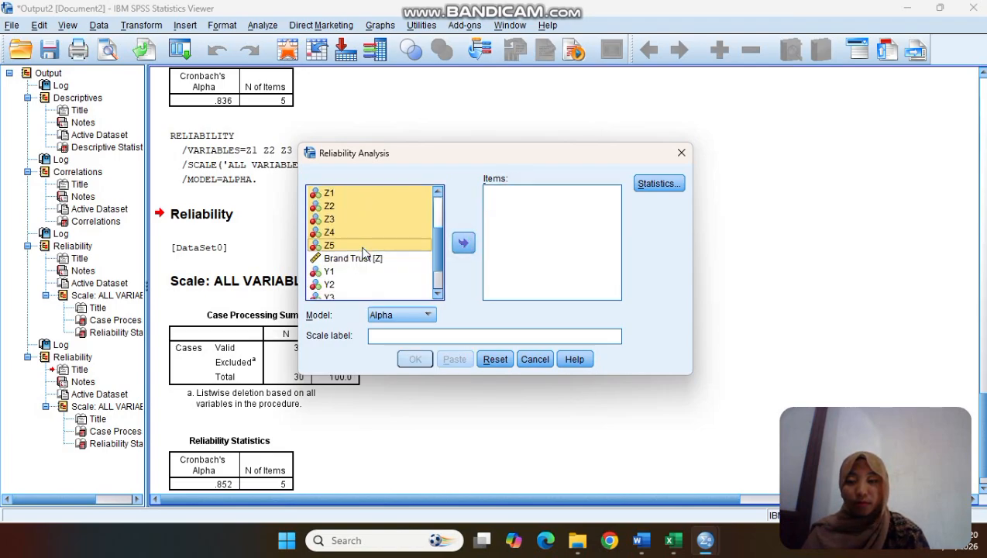
left_click(330, 272)
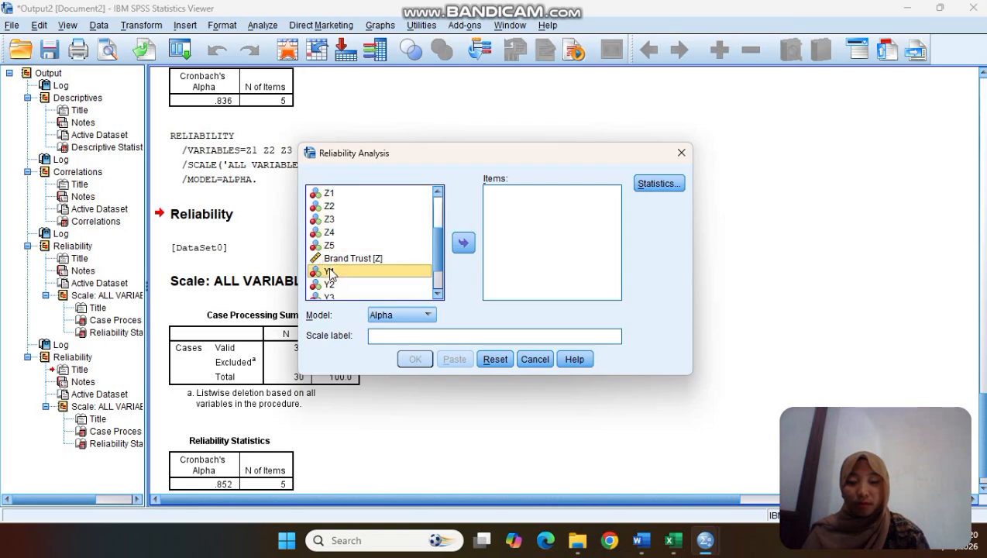
key("shift+Down")
key("shift+Down")
key("shift+Down")
key("shift+Down")
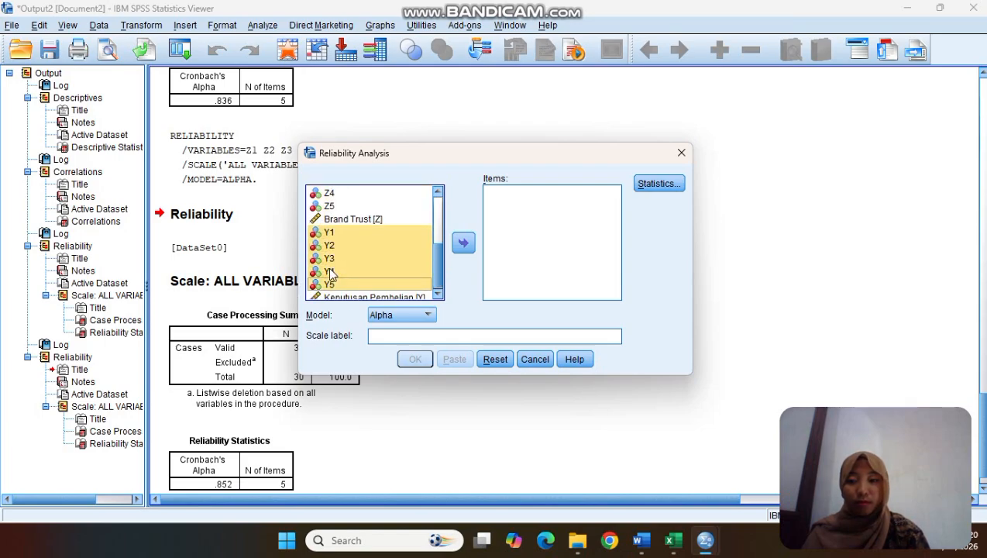
left_click(469, 247)
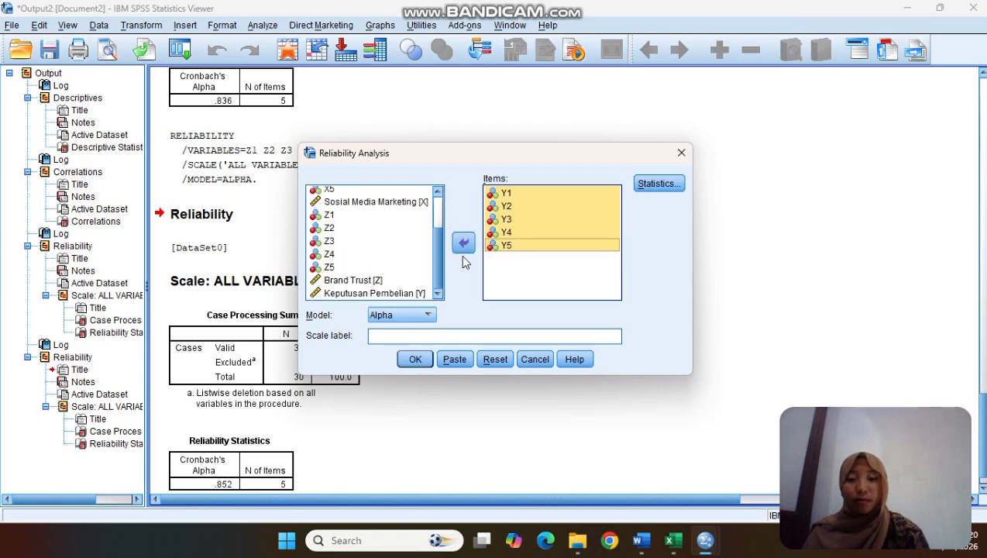
left_click(415, 360)
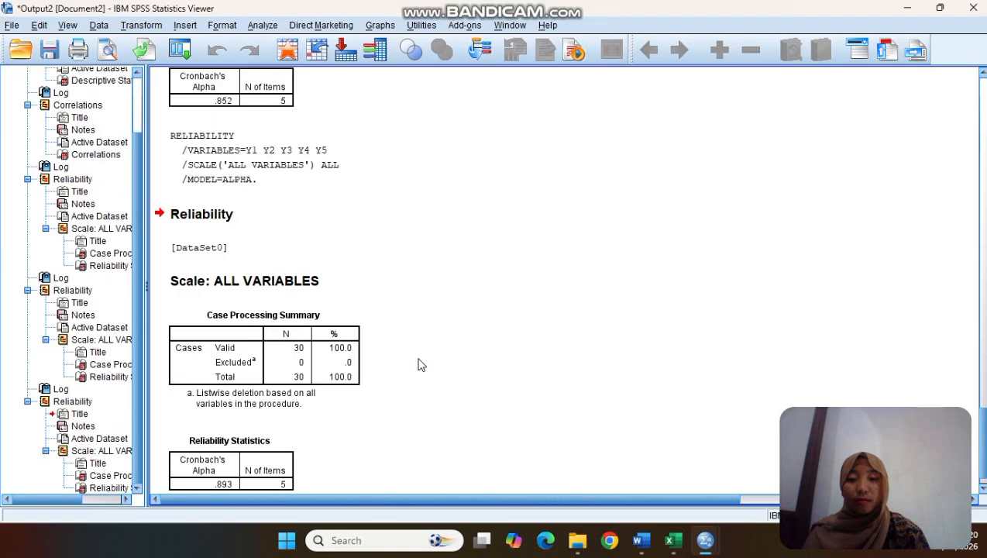
Step: Review the Reliability Statistics tables for the Z items and the Y items in the output
scroll(374, 384, "down", 1)
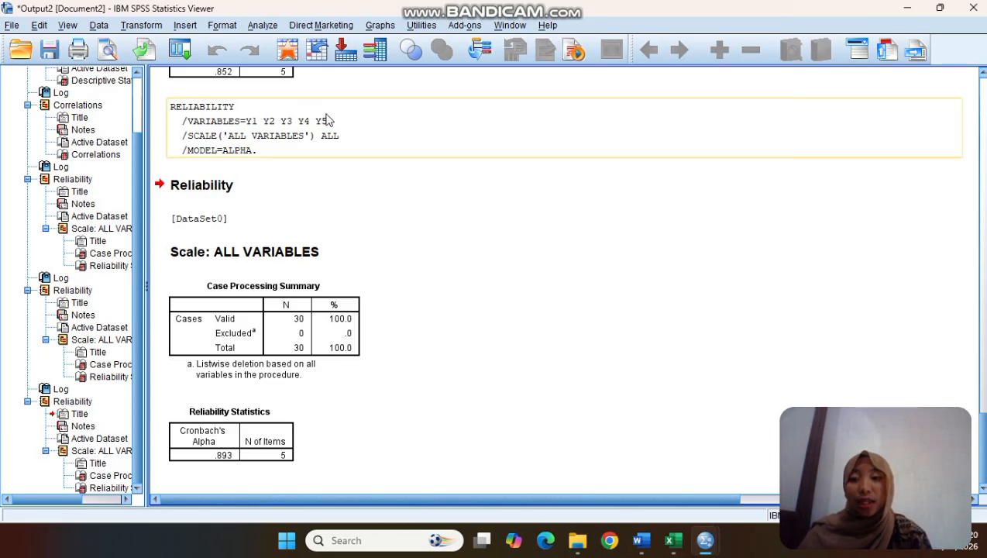
scroll(326, 168, "up", 9)
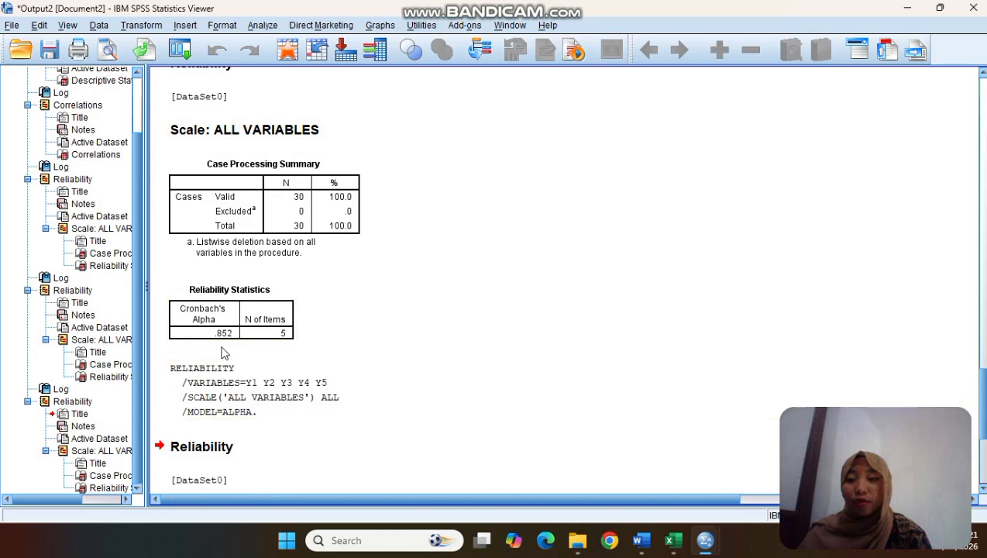
scroll(370, 302, "up", 2)
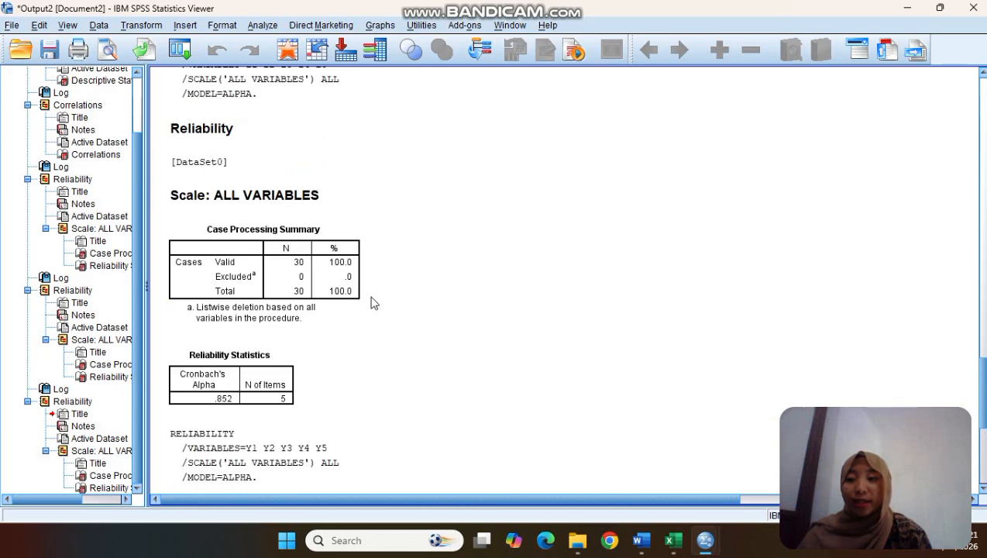
scroll(370, 303, "down", 4)
scroll(370, 302, "down", 6)
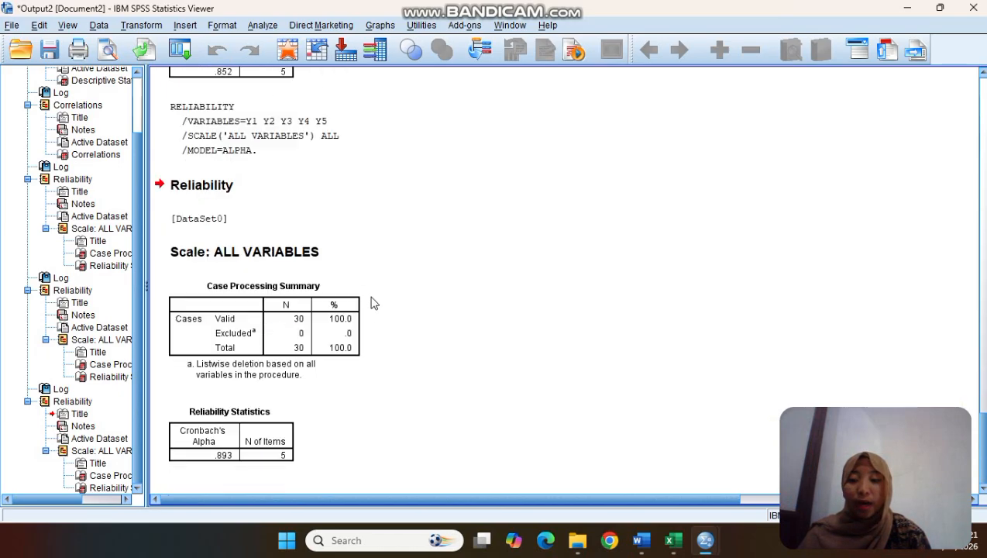
Step: Switch to the Word document and read the reliability results table and the Uji normalitas section with its decision criteria
left_click(638, 539)
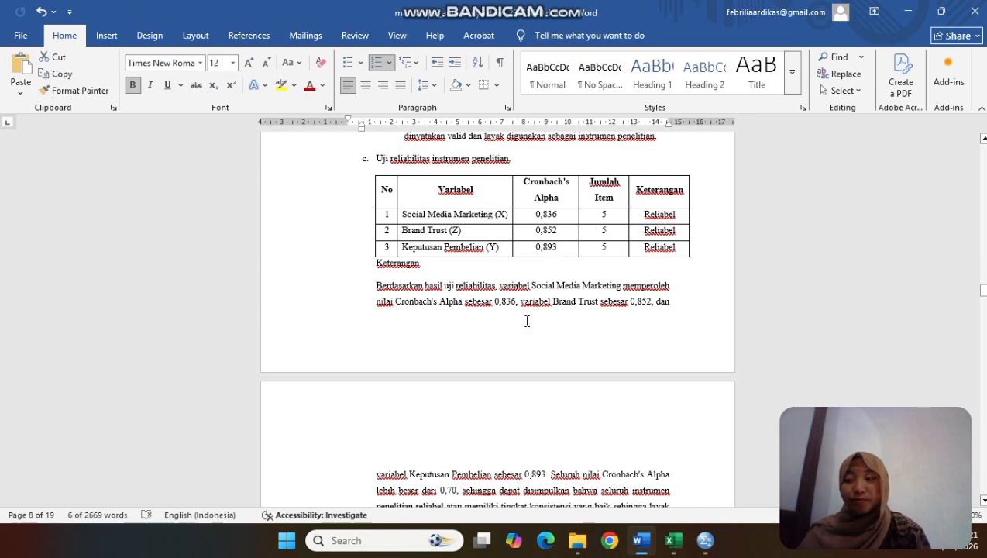
scroll(527, 321, "down", 3)
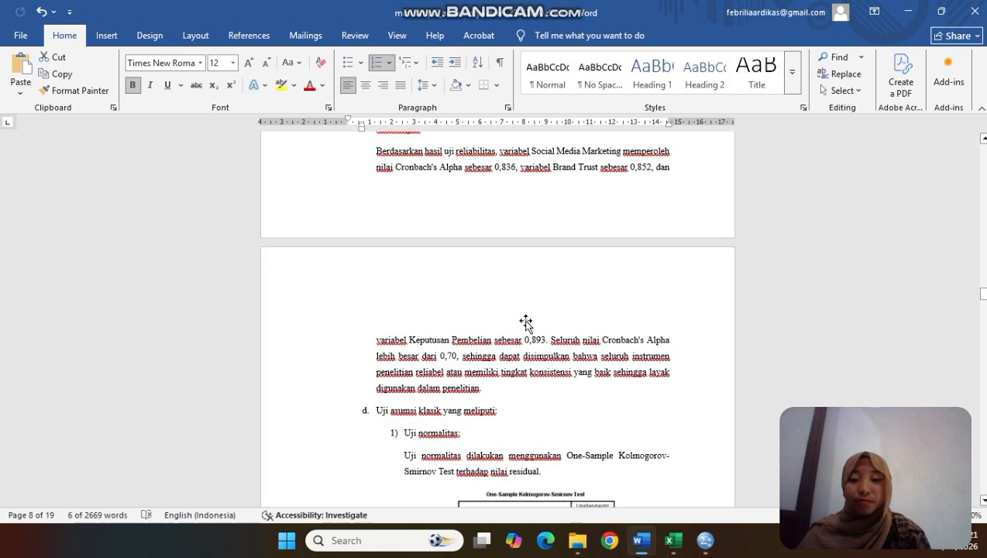
scroll(527, 320, "down", 4)
scroll(526, 322, "down", 3)
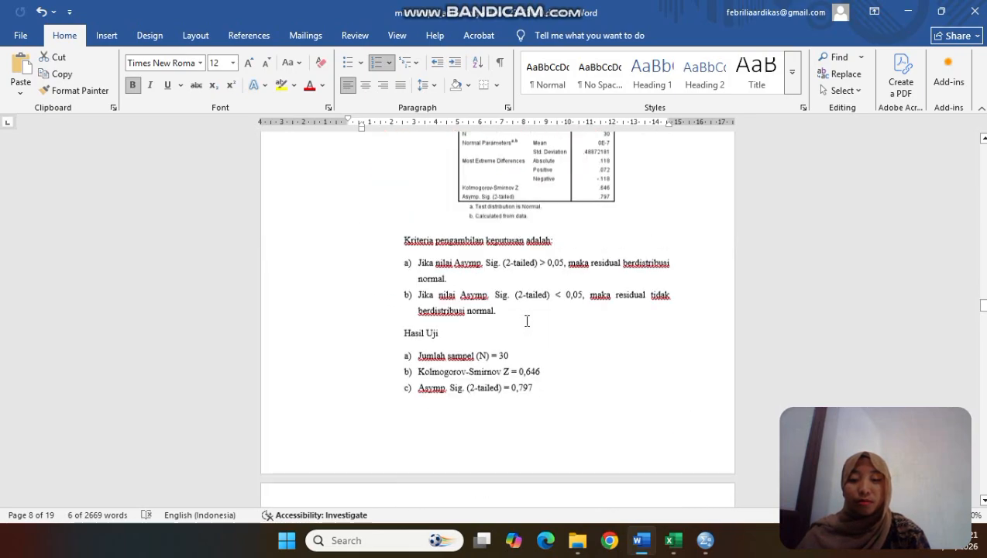
scroll(527, 321, "up", 2)
scroll(527, 370, "down", 1)
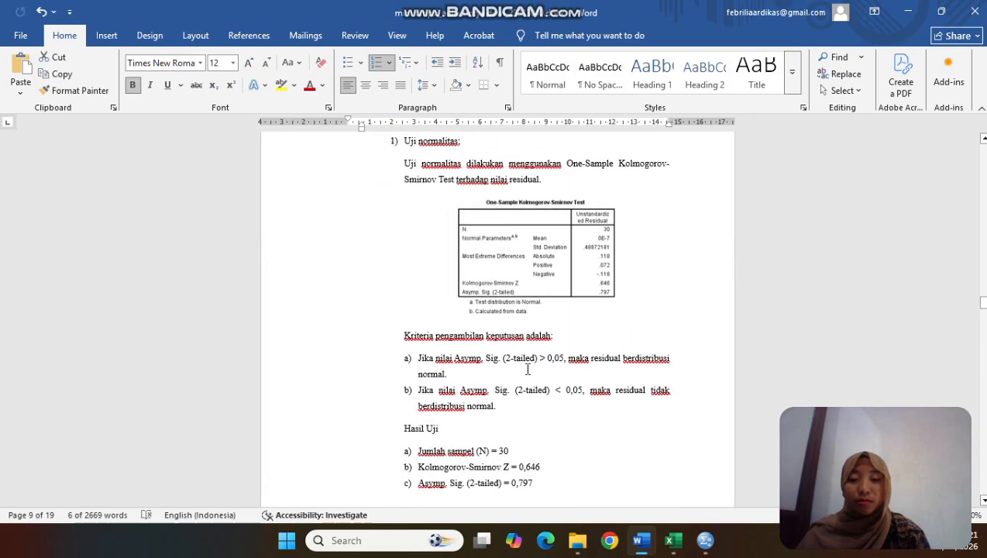
scroll(532, 371, "down", 3)
scroll(531, 369, "up", 3)
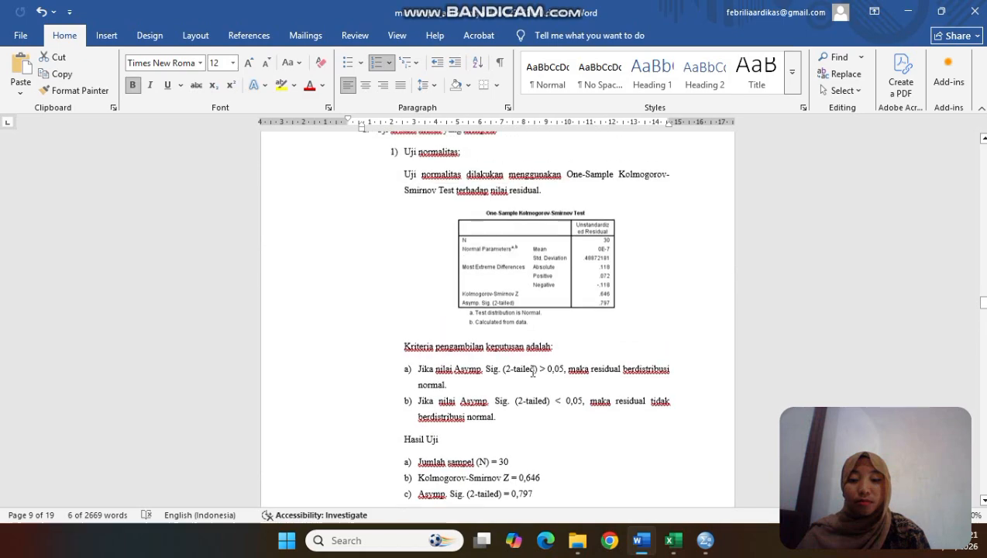
Step: Switch back to the SPSS output and open Linear Regression
left_click_drag(642, 551, 705, 547)
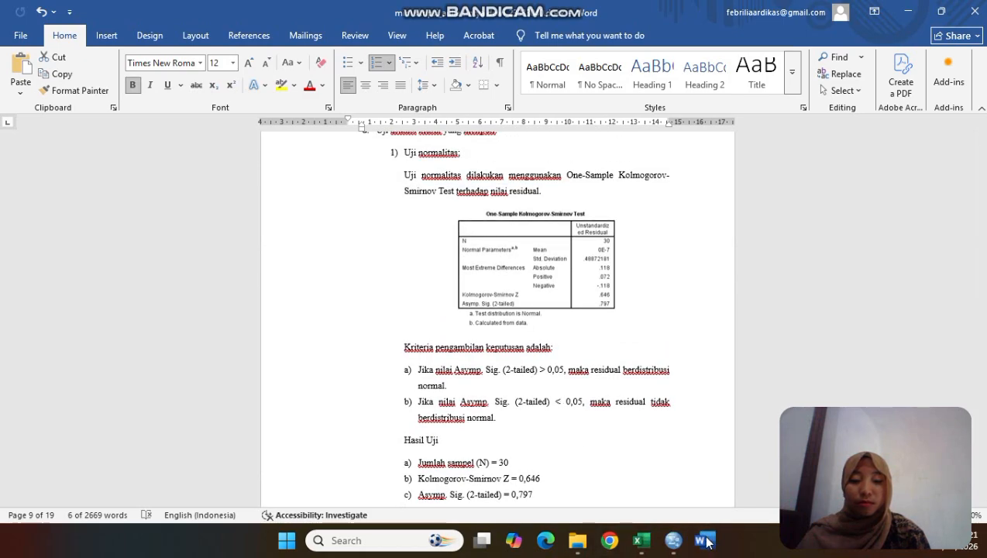
mouse_move(673, 548)
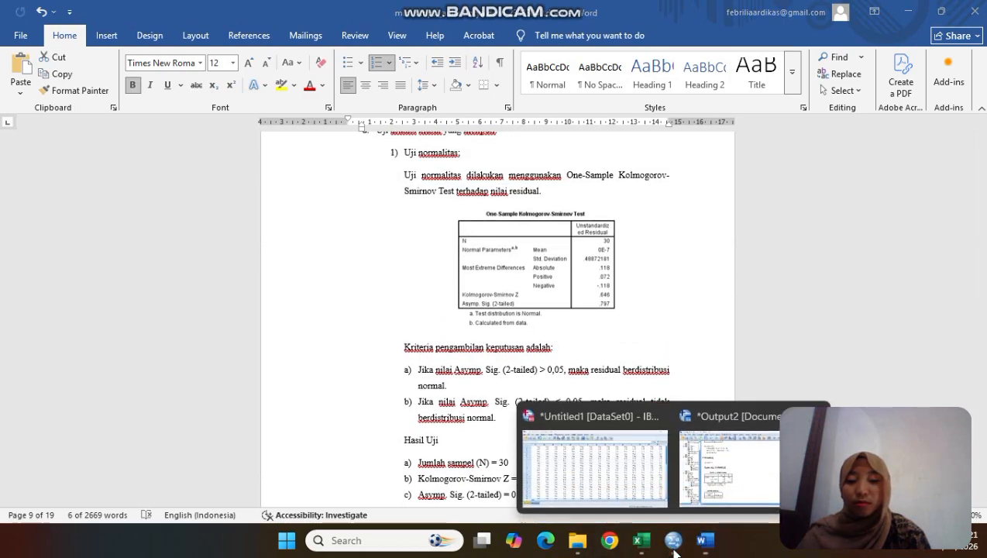
left_click(709, 487)
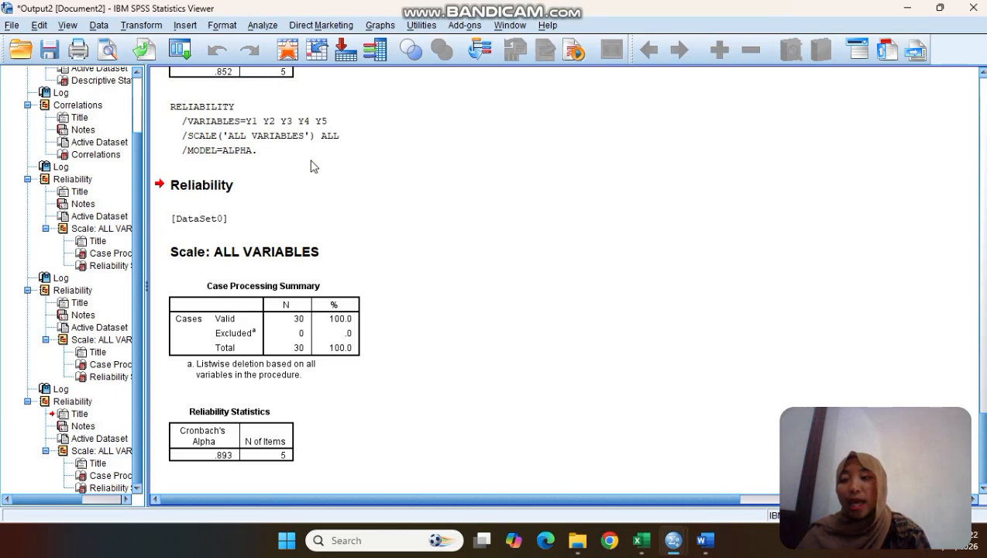
left_click(264, 25)
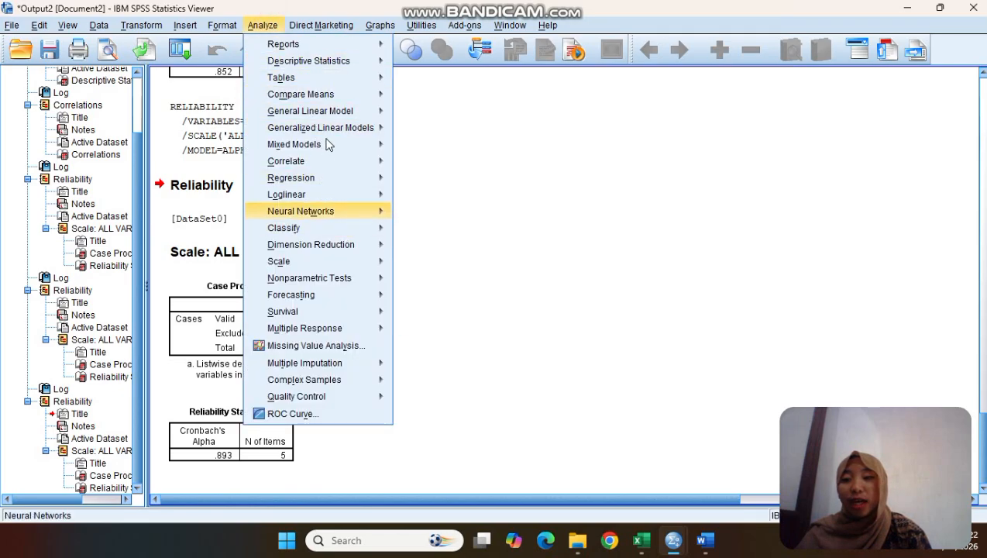
mouse_move(353, 161)
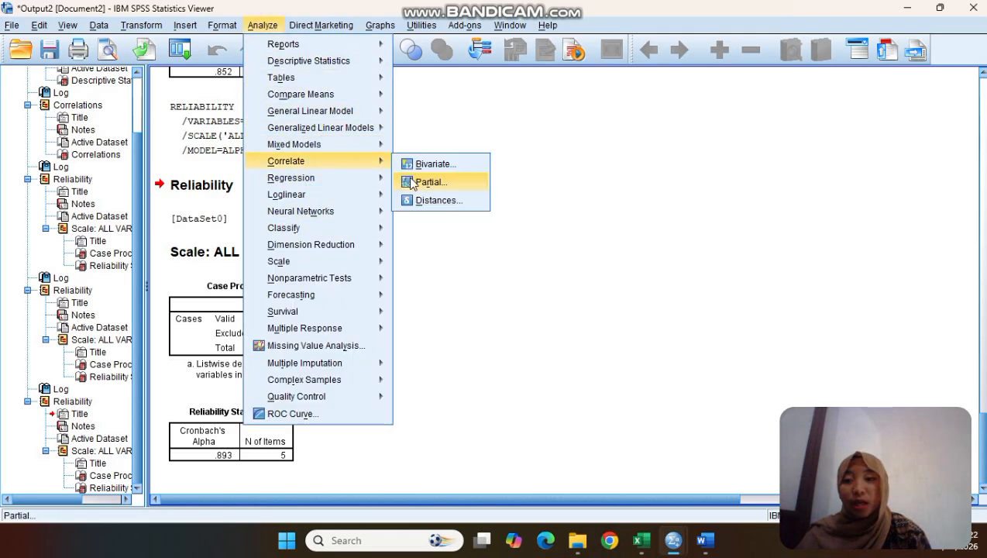
mouse_move(351, 178)
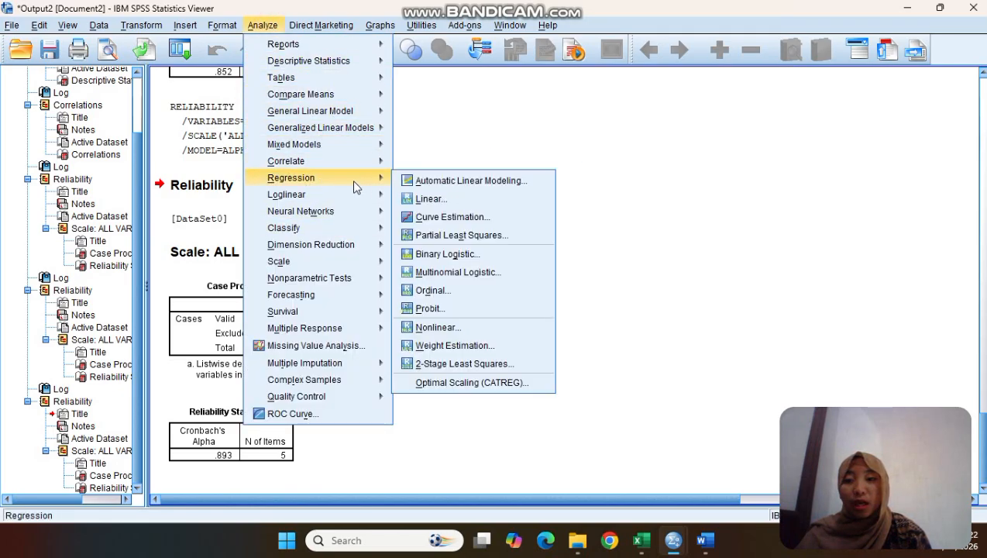
left_click(430, 200)
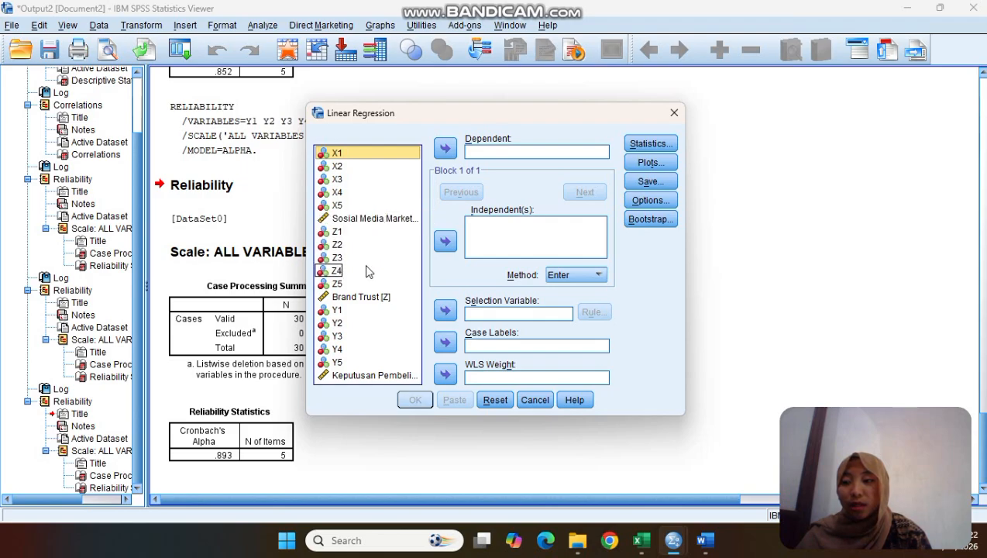
Step: Set Keputusan Pembelian [Y] as the dependent variable and Sosial Media Marketing [X] and Brand Trust [Z] as the independent variables
left_click(377, 377)
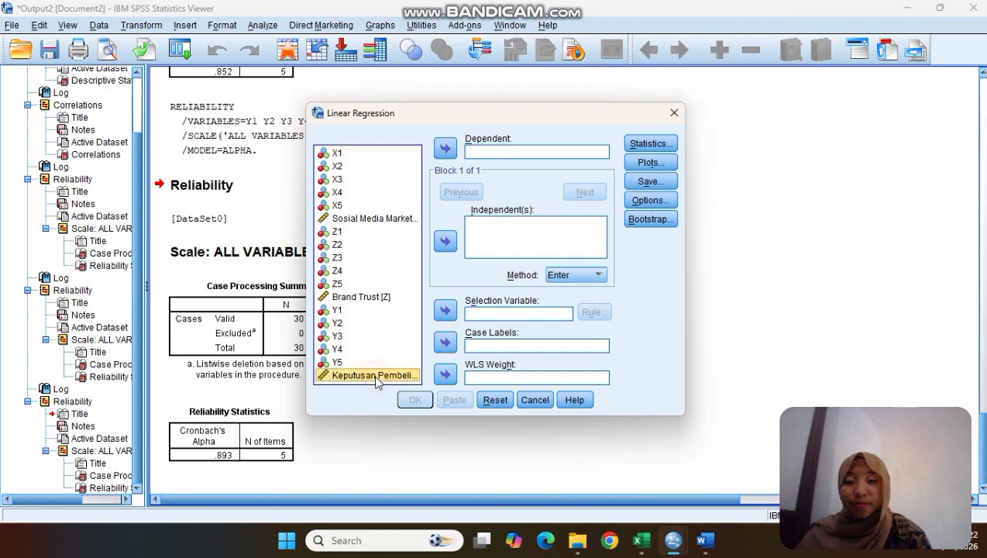
left_click(477, 154)
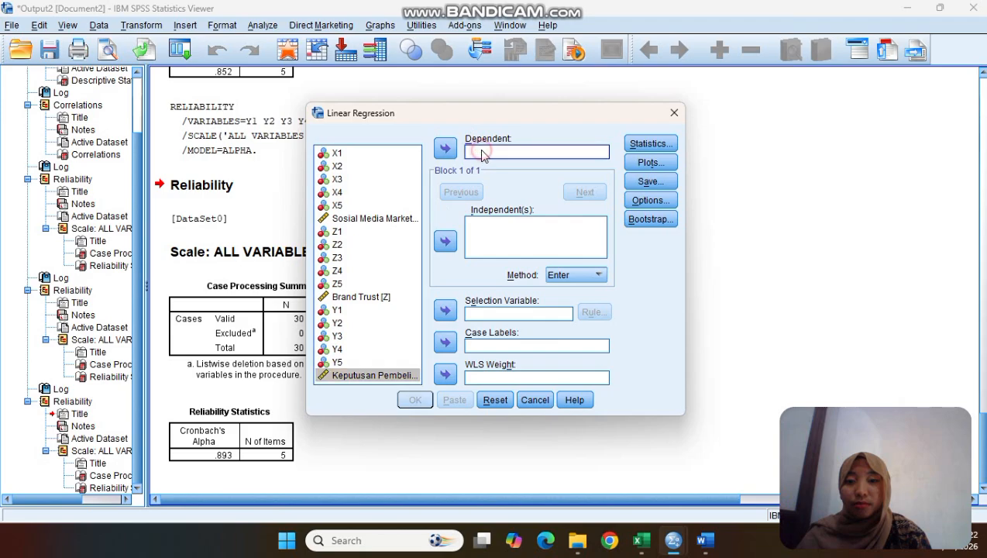
left_click(445, 148)
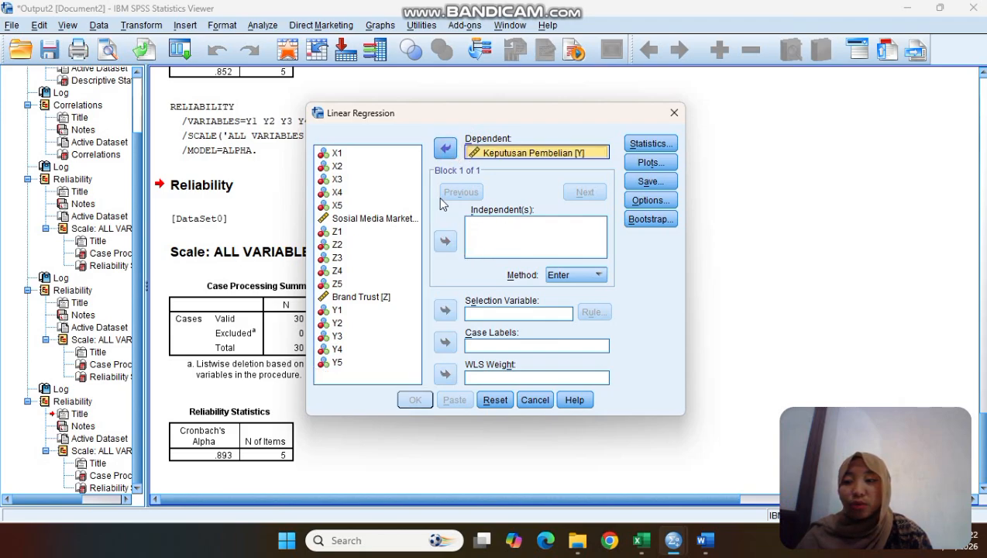
left_click(367, 223)
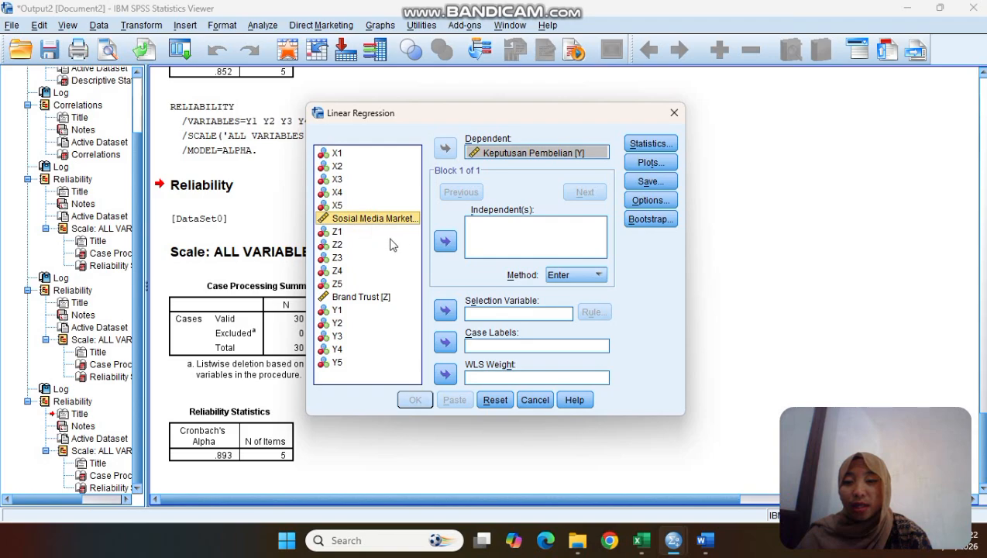
left_click(447, 242)
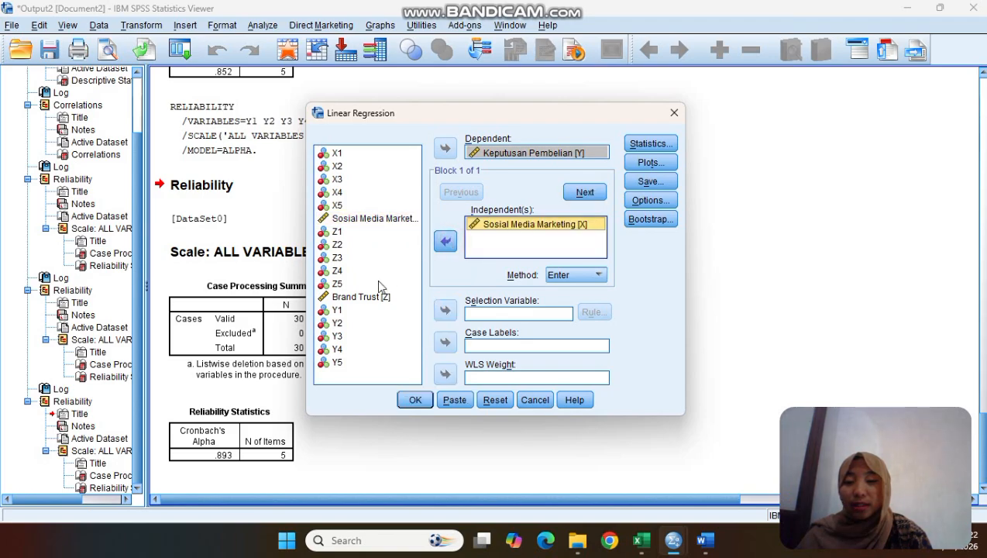
left_click(361, 300)
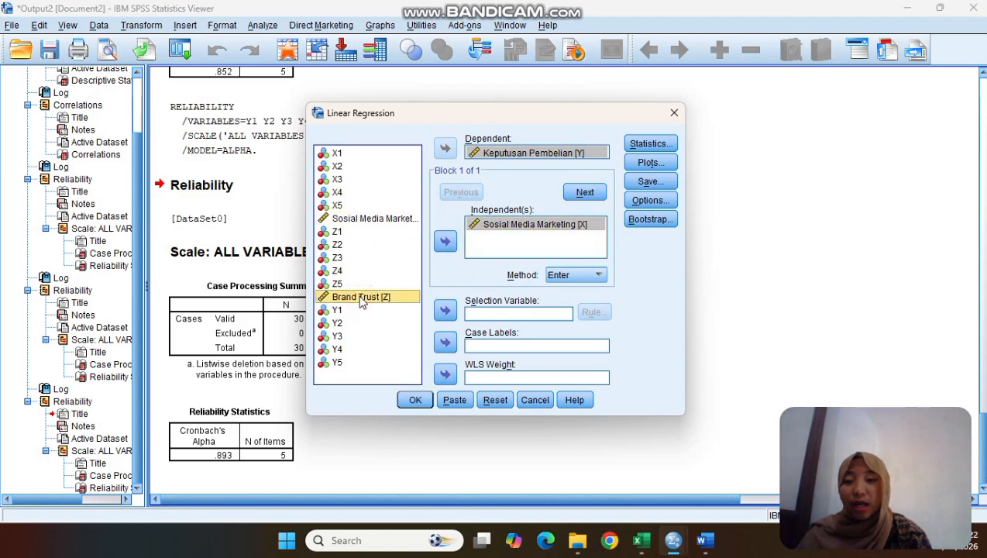
left_click(446, 241)
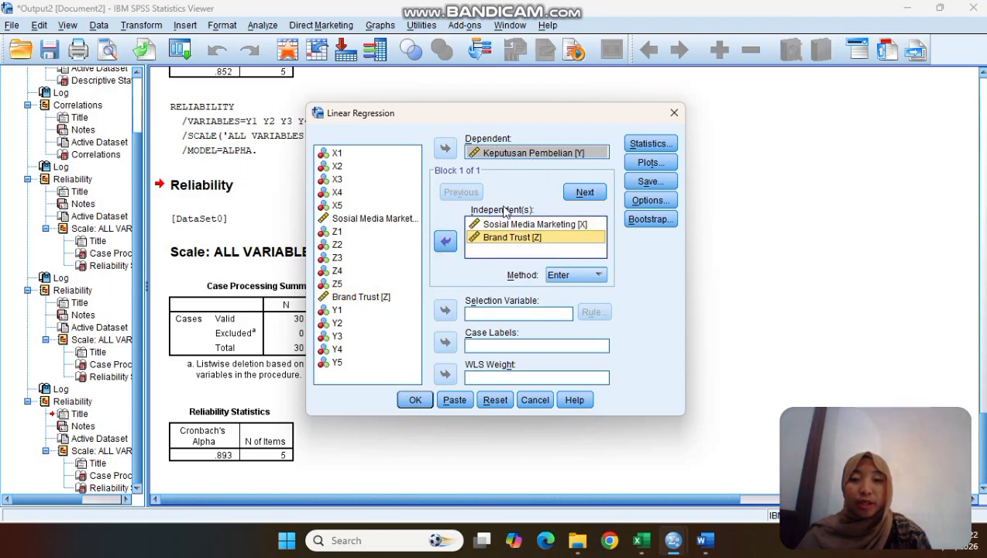
Step: Set the regression to save unstandardized residuals and run it
left_click(654, 182)
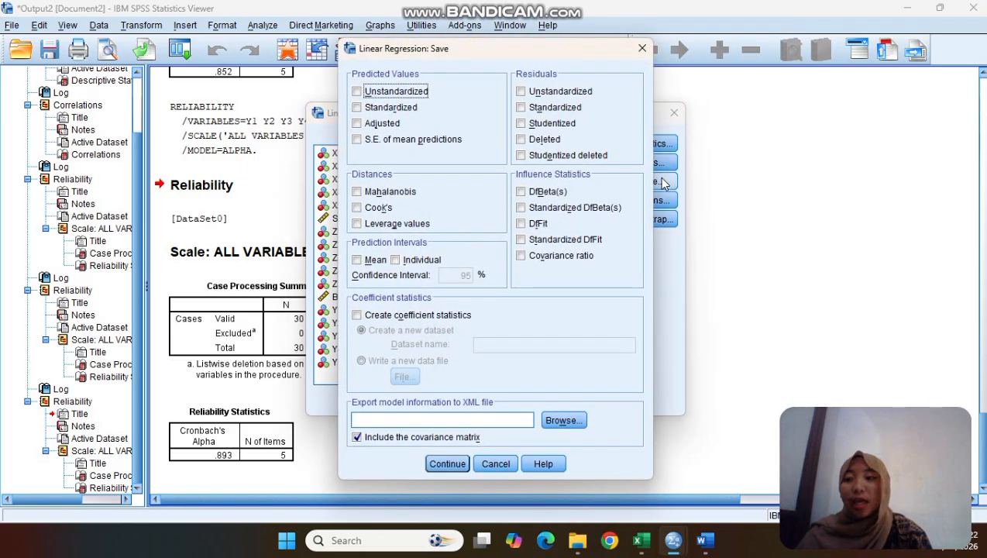
left_click(521, 92)
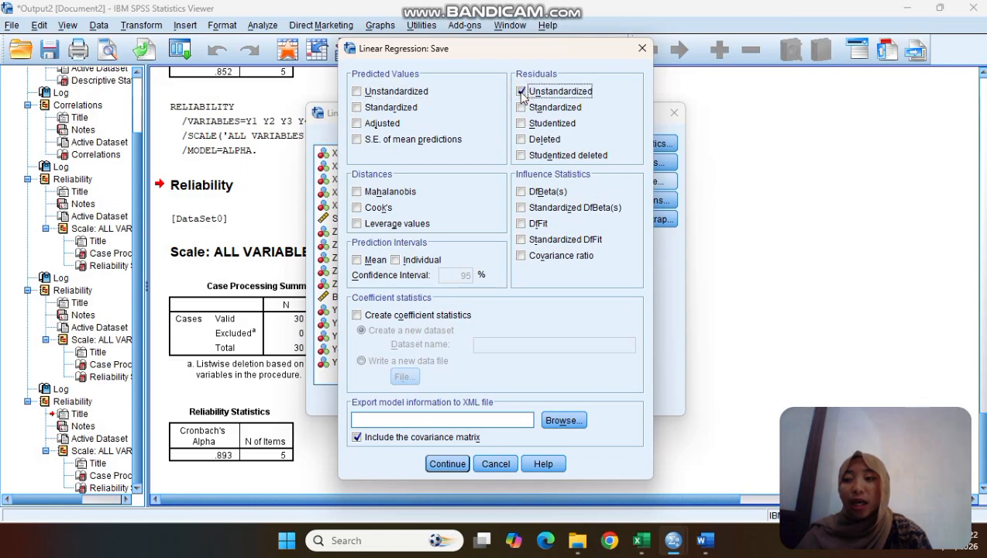
left_click(446, 463)
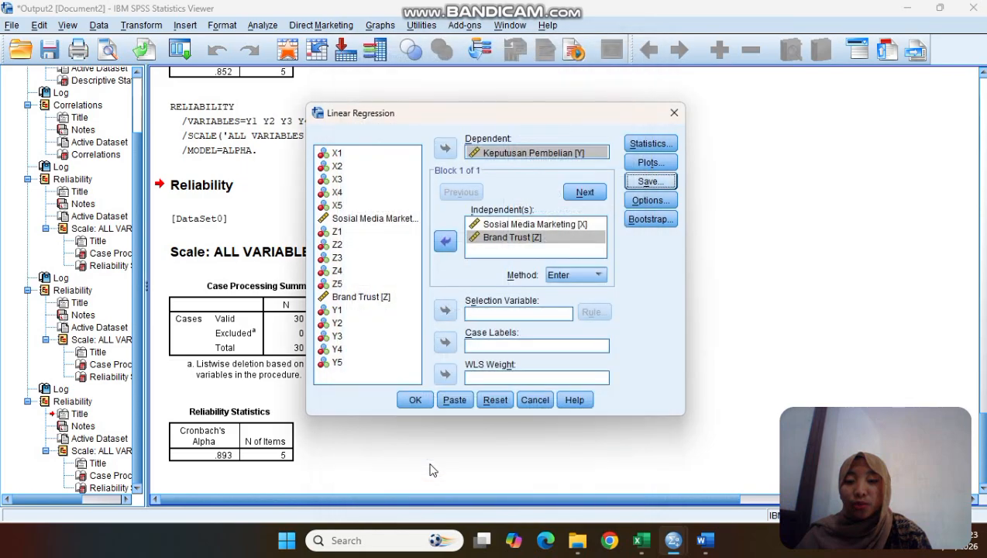
left_click(415, 400)
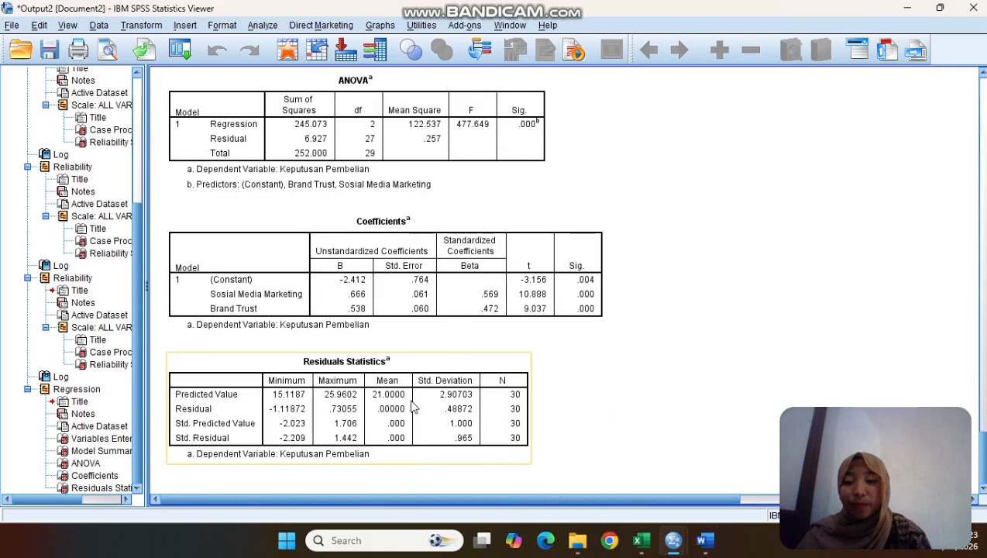
Step: Review the regression output from its command syntax down to the Residuals Statistics table
scroll(412, 407, "up", 6)
scroll(414, 407, "up", 5)
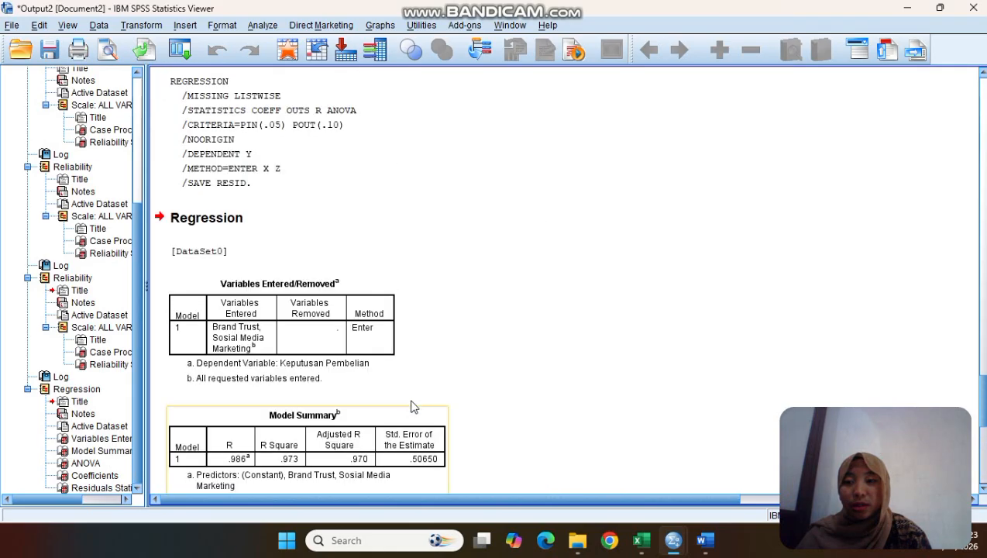
scroll(413, 407, "down", 10)
scroll(413, 407, "down", 2)
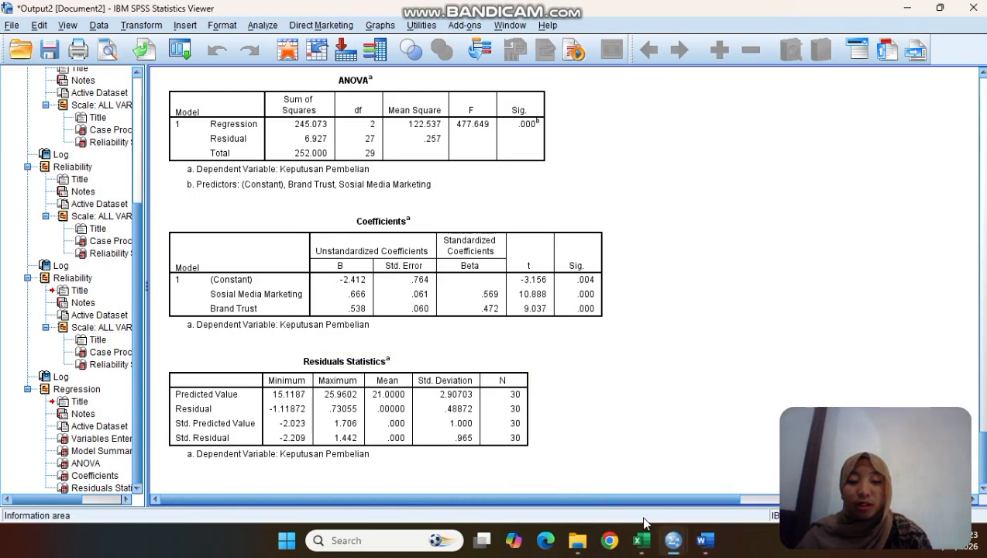
Step: Switch to the SPSS Data Editor and inspect the saved residual column RES_1 beside Y
mouse_move(673, 547)
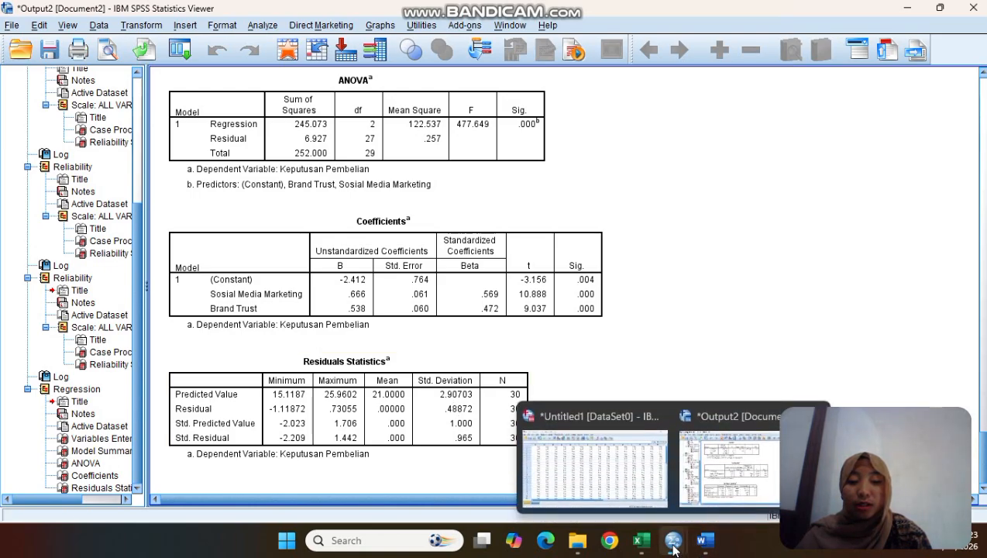
left_click(647, 497)
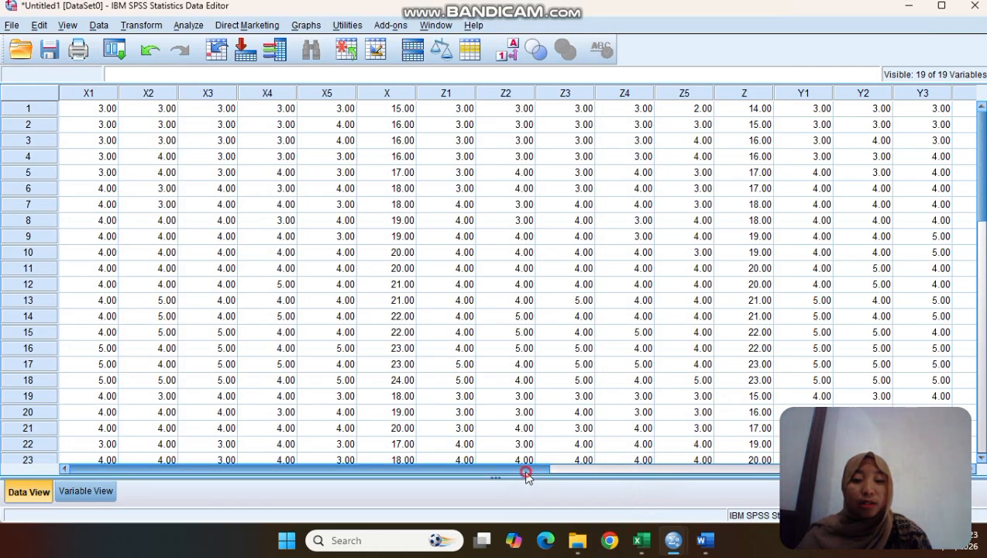
left_click_drag(526, 471, 622, 264)
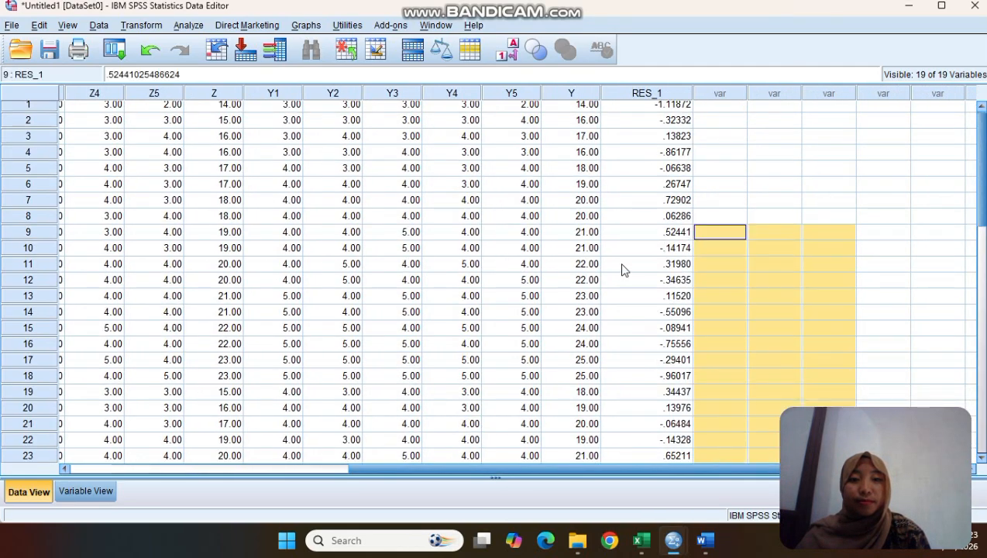
left_click(723, 198)
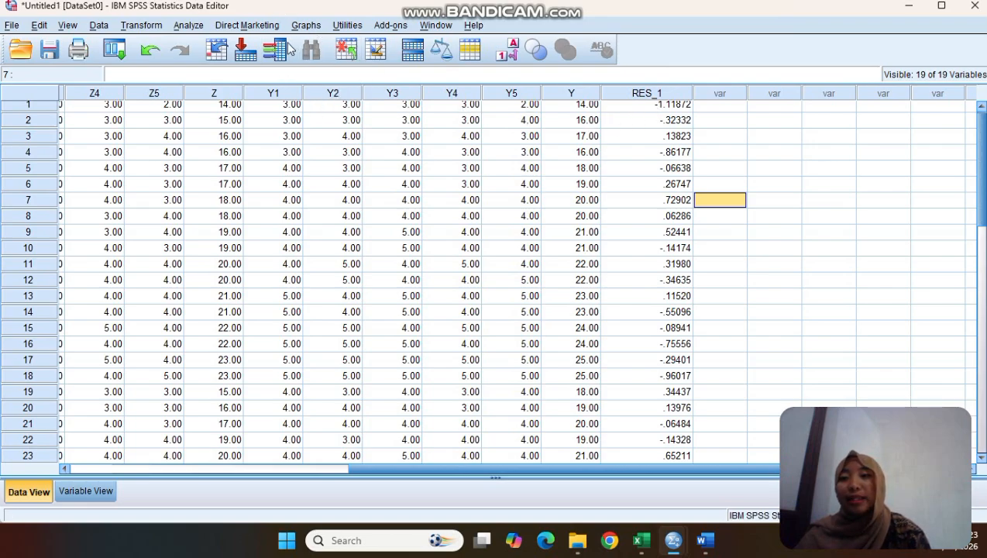
Step: Run a legacy One-Sample Kolmogorov-Smirnov test on the Unstandardized Residual variable with the Normal test distribution
left_click(185, 25)
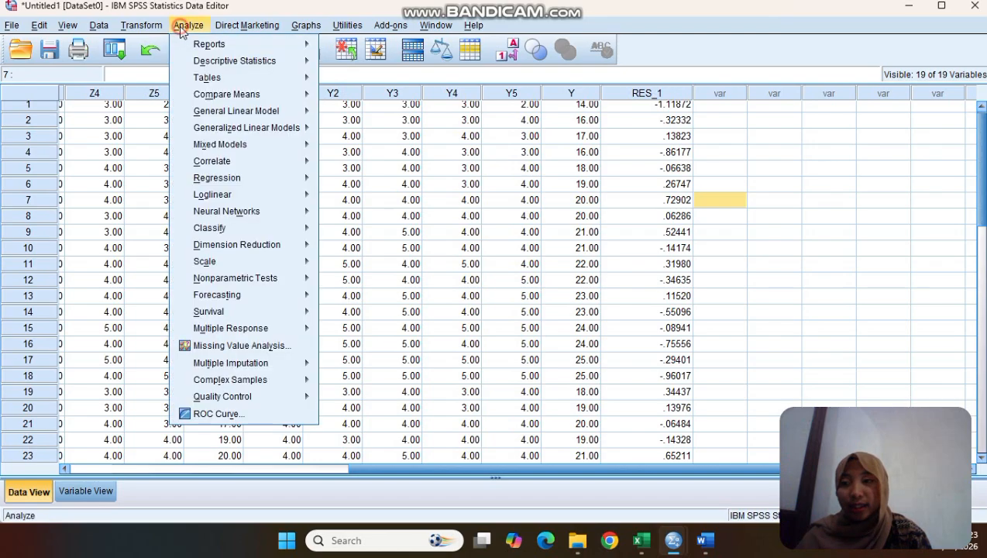
mouse_move(266, 277)
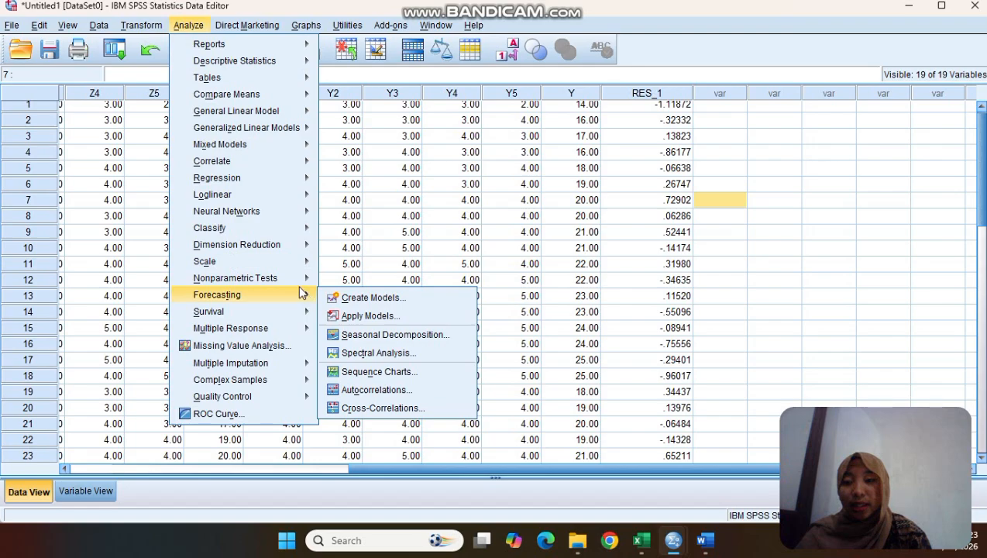
mouse_move(349, 340)
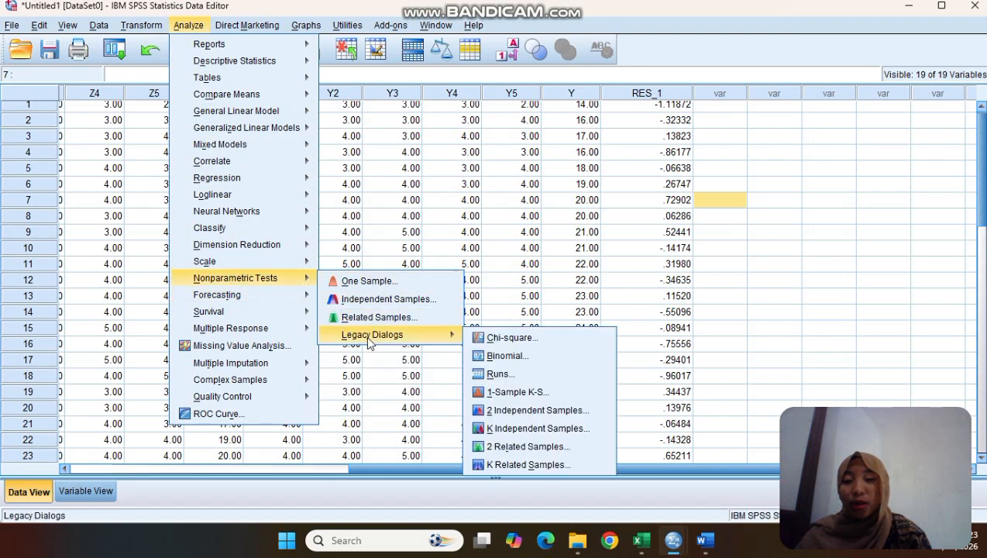
left_click(482, 393)
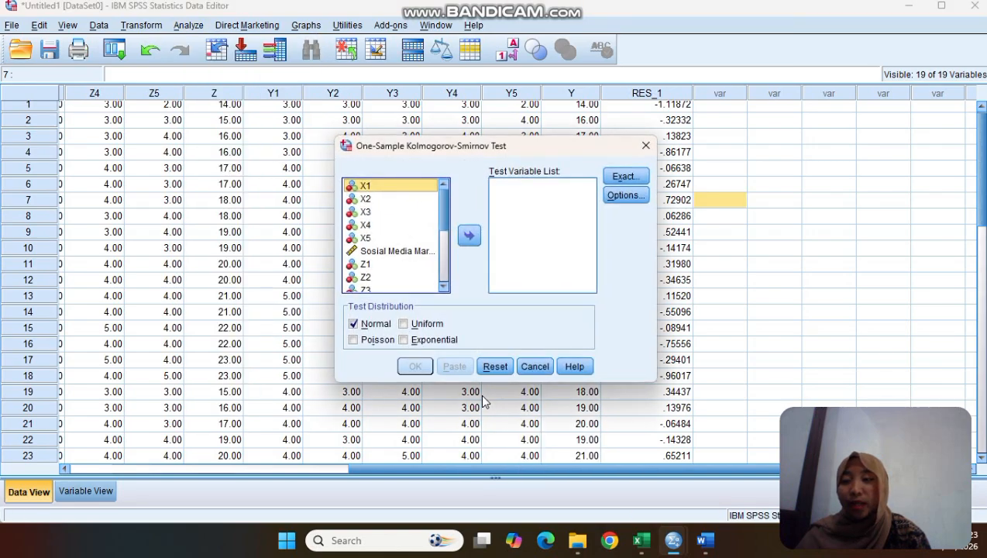
left_click_drag(483, 395, 449, 299)
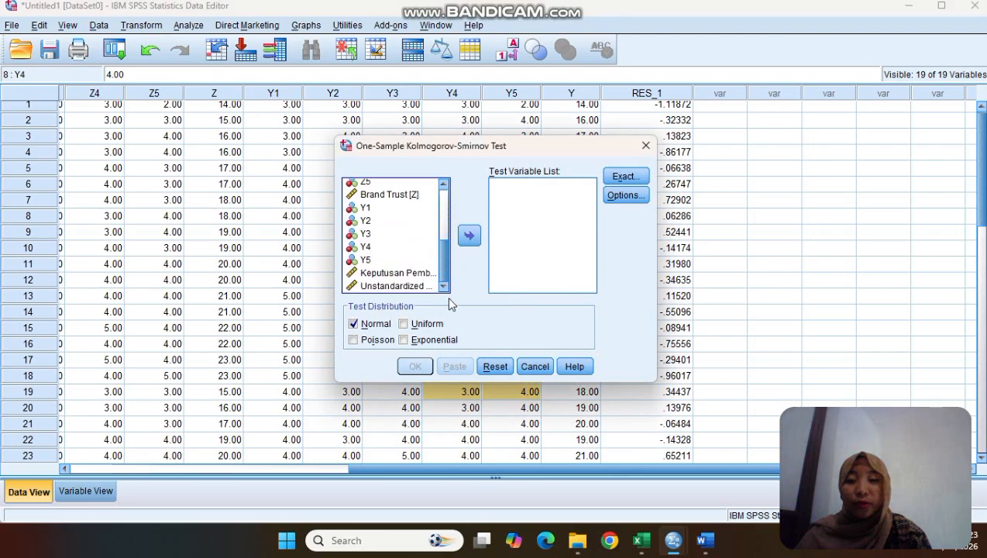
left_click(381, 286)
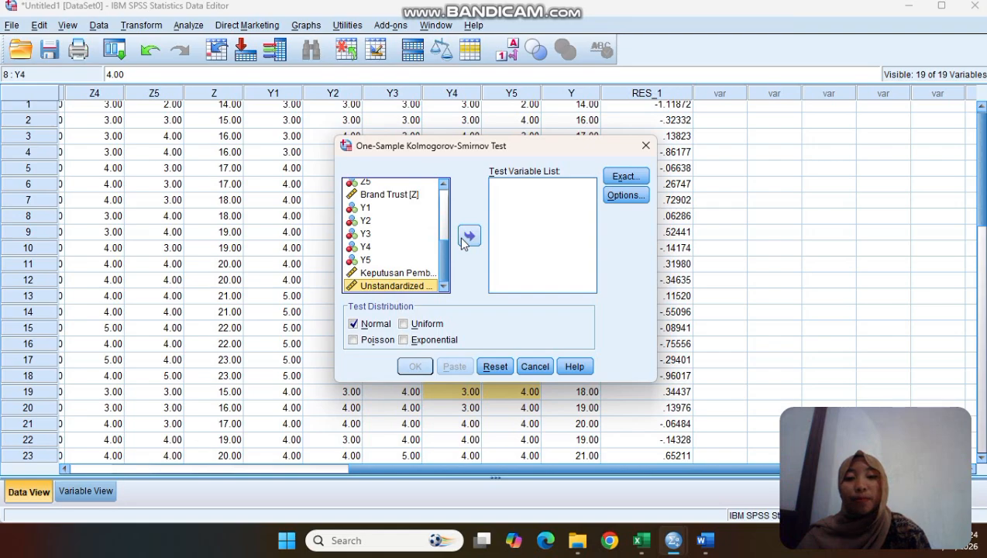
left_click(462, 238)
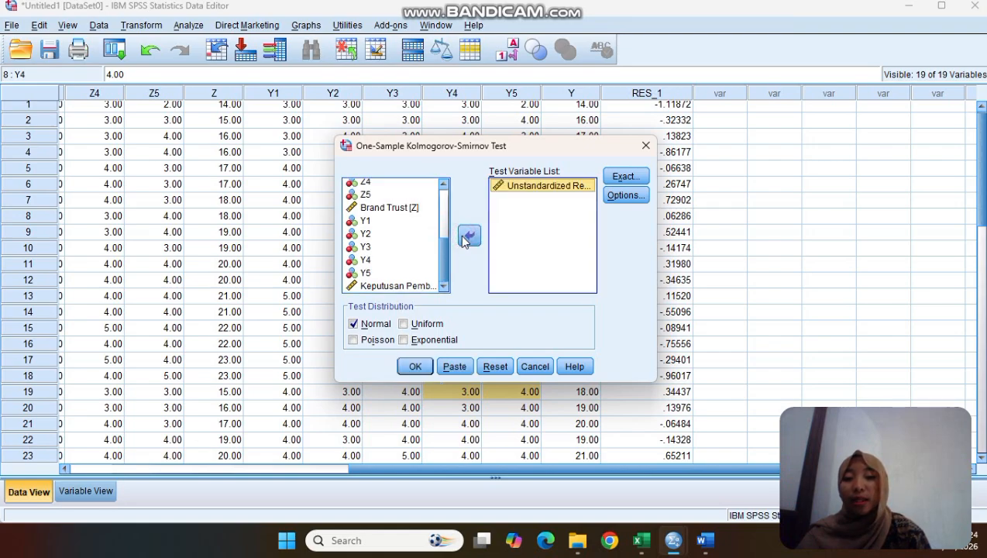
left_click(414, 367)
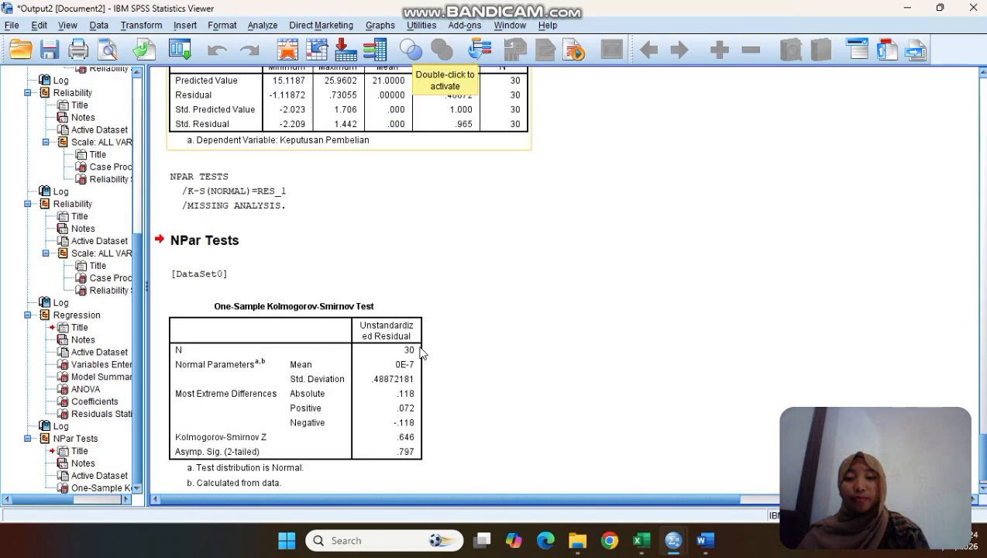
Step: Examine the One-Sample Kolmogorov-Smirnov table and compare it with the Uji normalitas criteria and results in the Word document
scroll(471, 223, "down", 1)
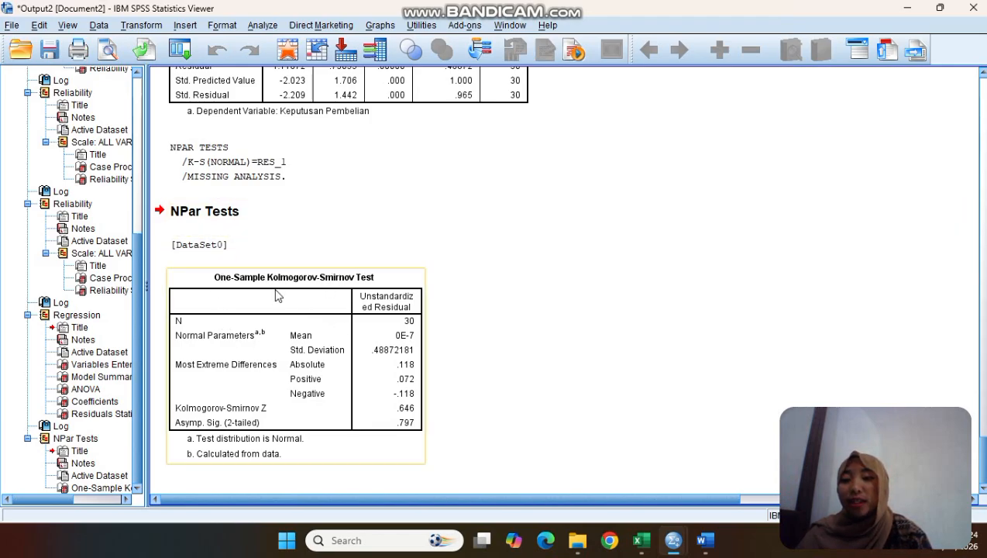
left_click(339, 291)
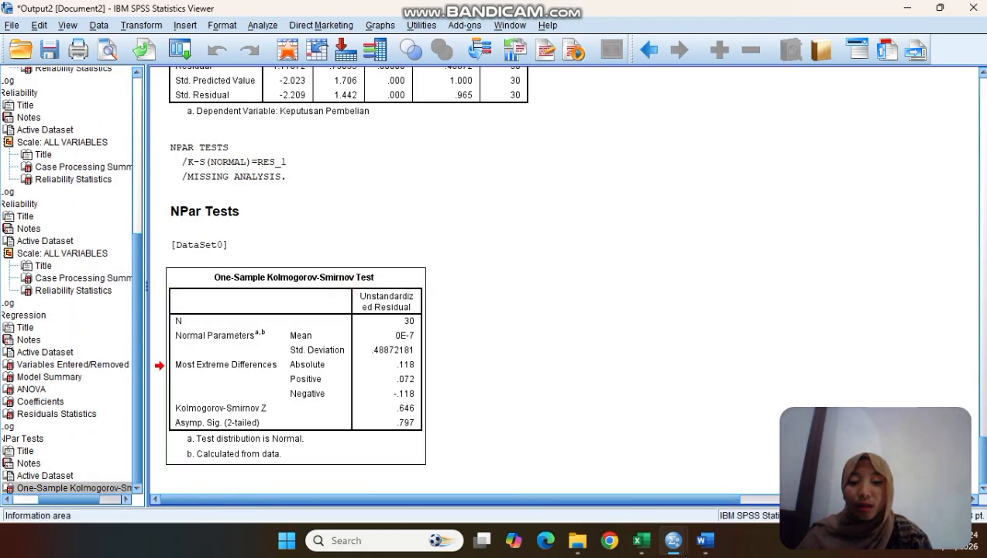
left_click(706, 542)
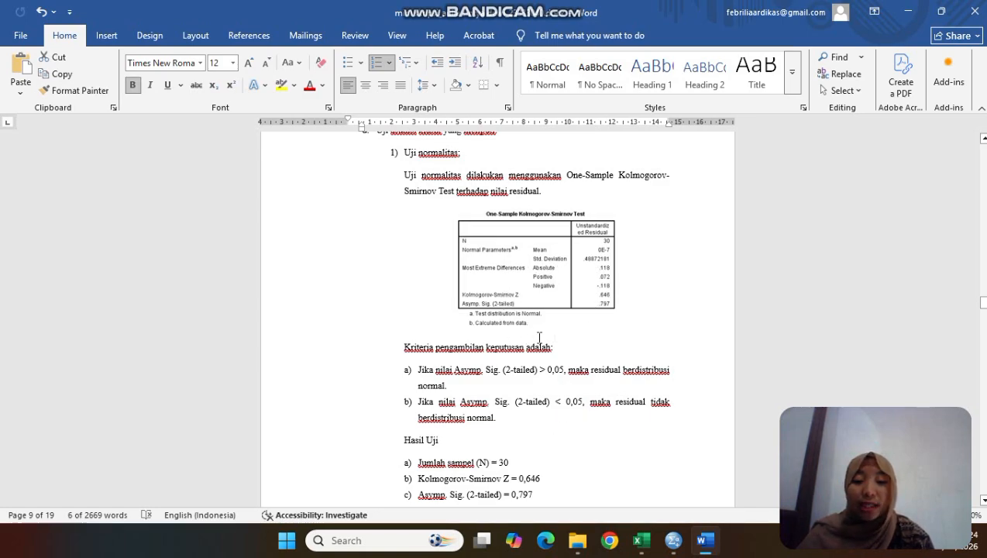
scroll(539, 332, "down", 1)
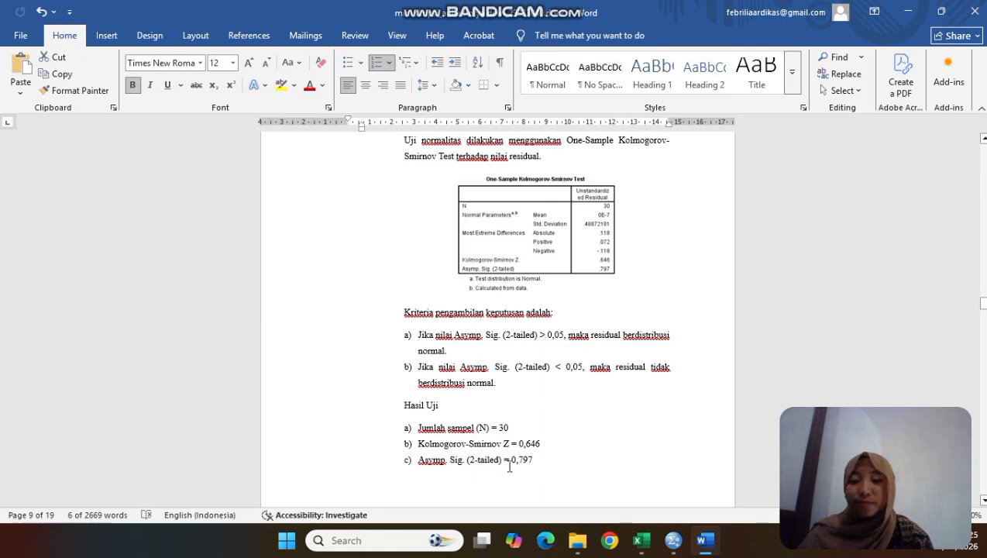
scroll(509, 466, "down", 3)
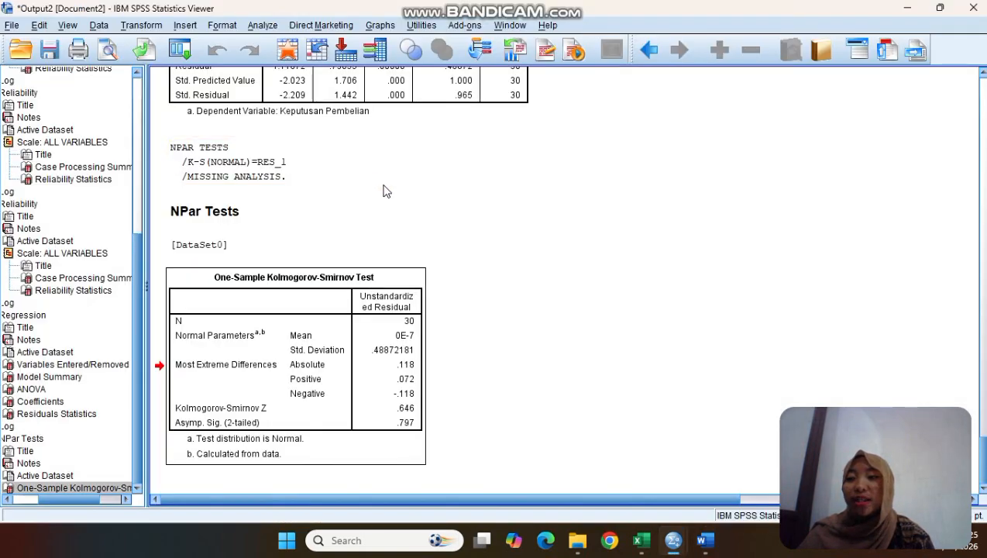
Step: Run the linear regression of Keputusan Pembelian on Sosial Media Marketing and Brand Trust again with Collinearity diagnostics enabled
left_click(262, 26)
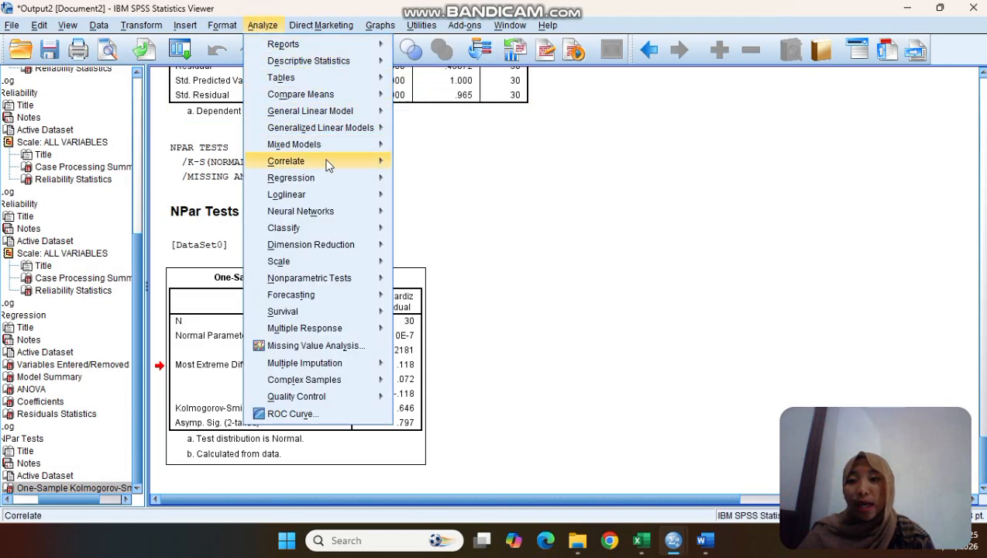
mouse_move(331, 184)
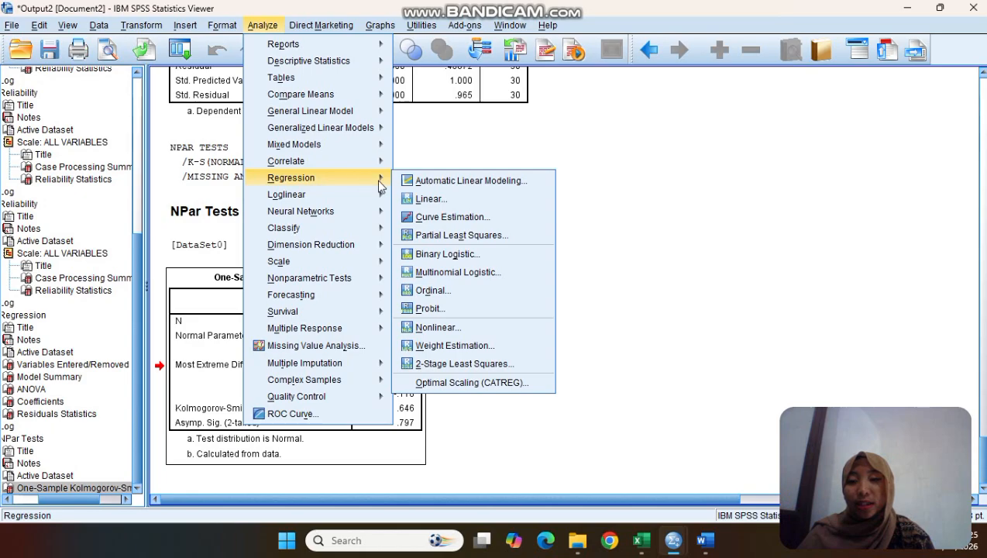
left_click(410, 200)
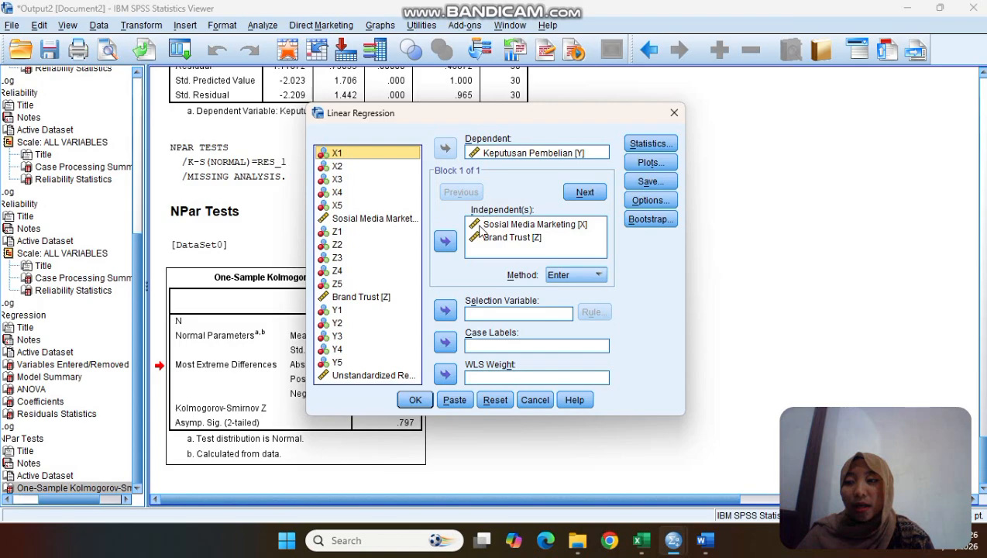
left_click(642, 146)
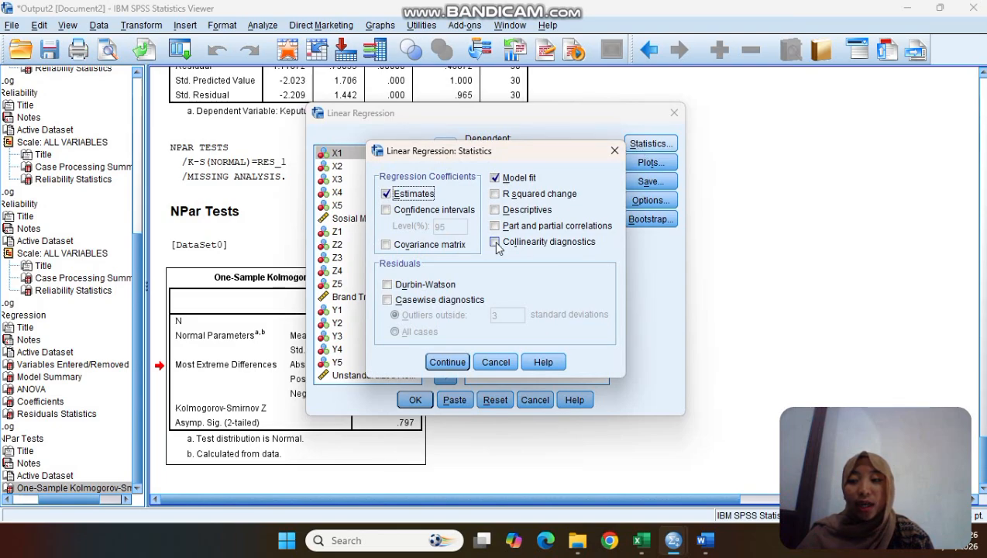
left_click(496, 244)
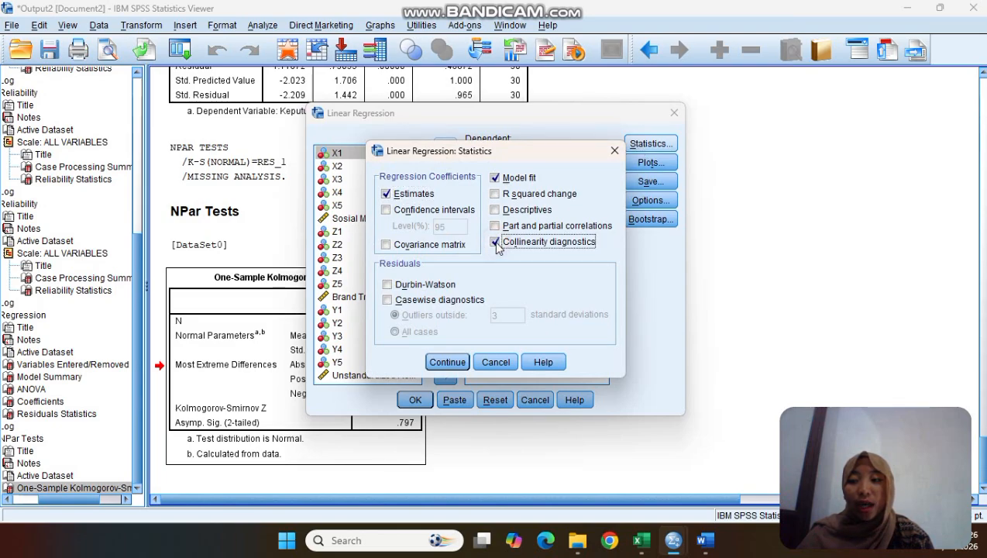
left_click(447, 362)
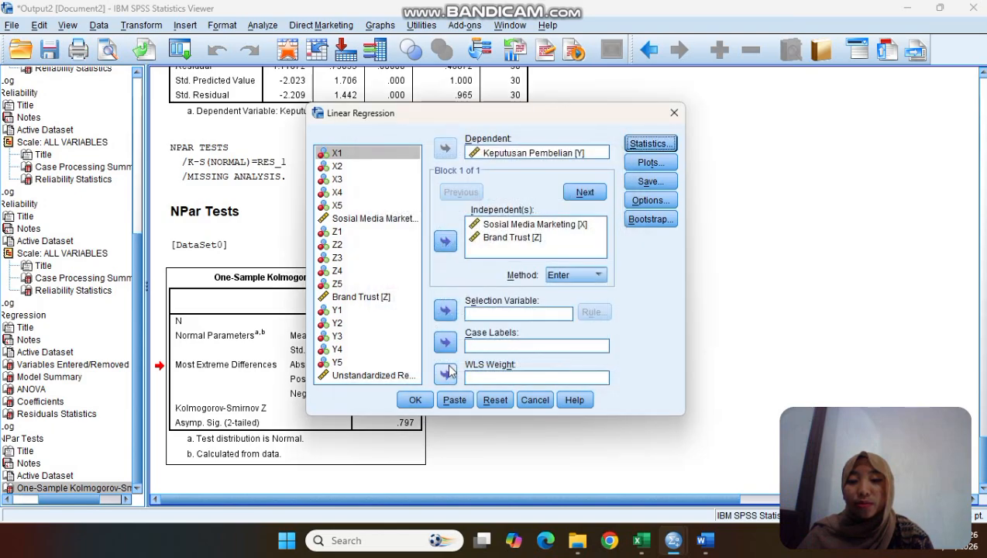
left_click(415, 401)
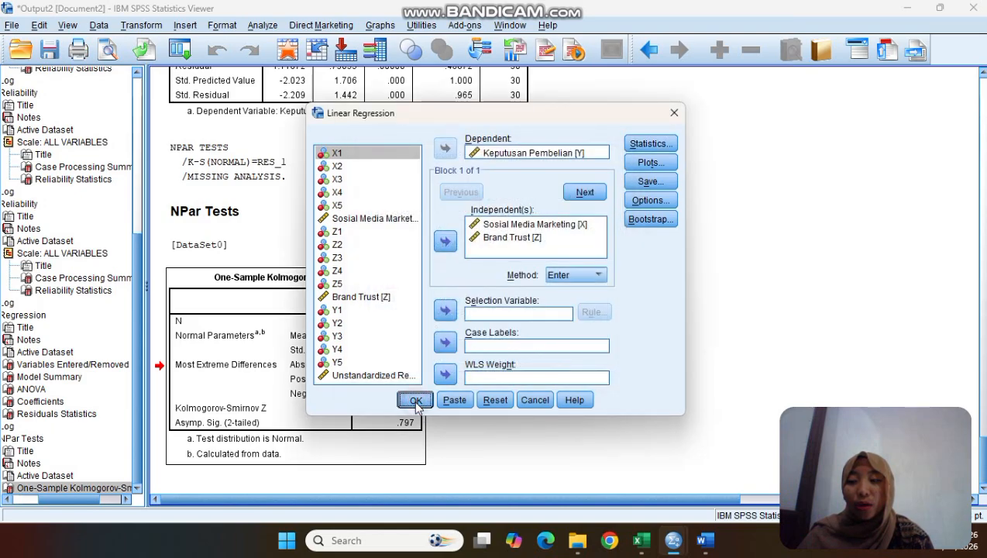
Step: Examine Tolerance and VIF in the new Coefficients table and compare them with the Uji multikolinearitas section in Word
scroll(425, 346, "down", 3)
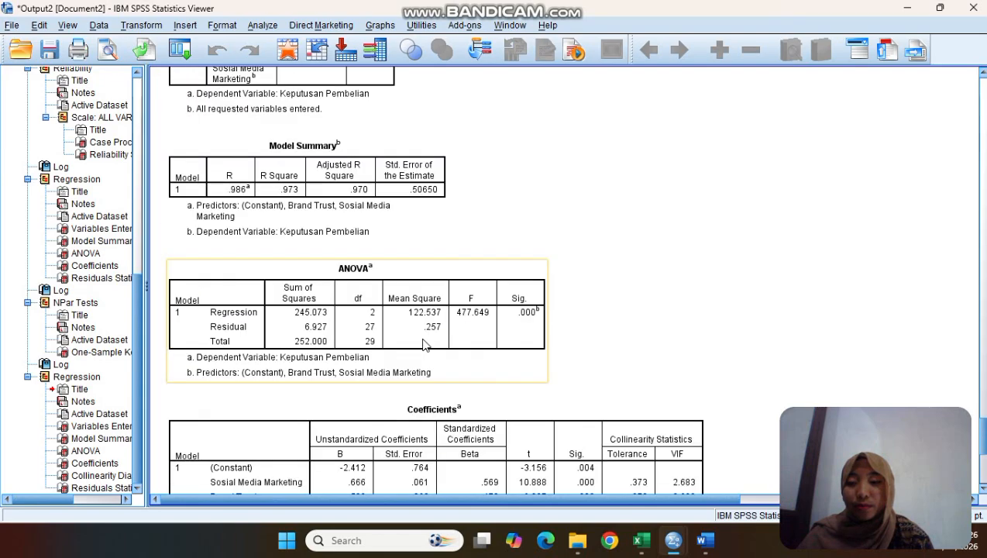
scroll(425, 345, "down", 3)
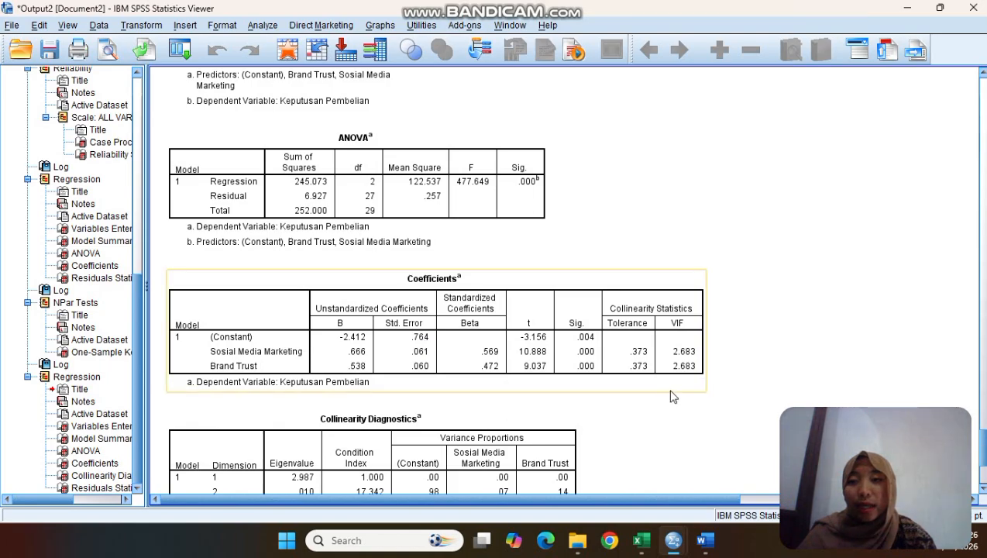
left_click(466, 352)
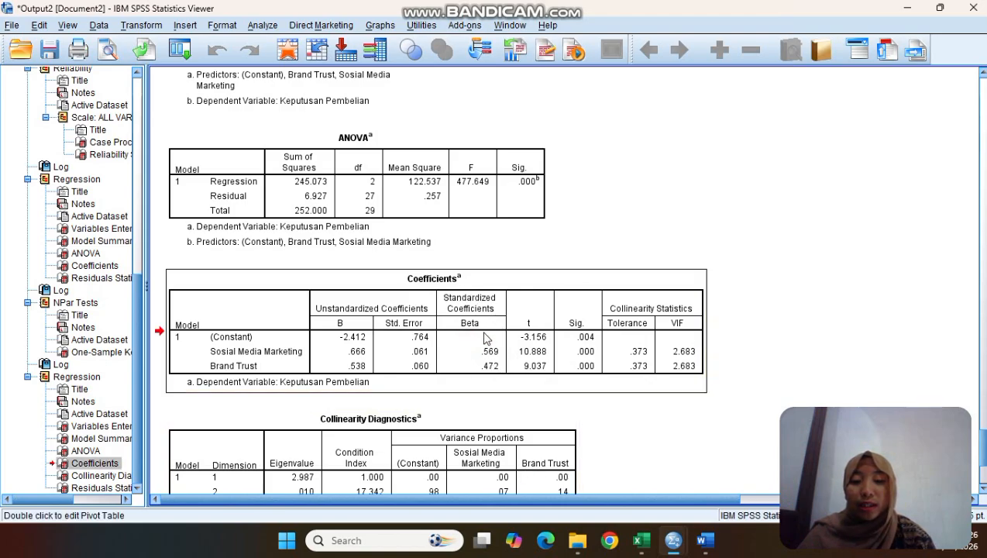
mouse_move(705, 539)
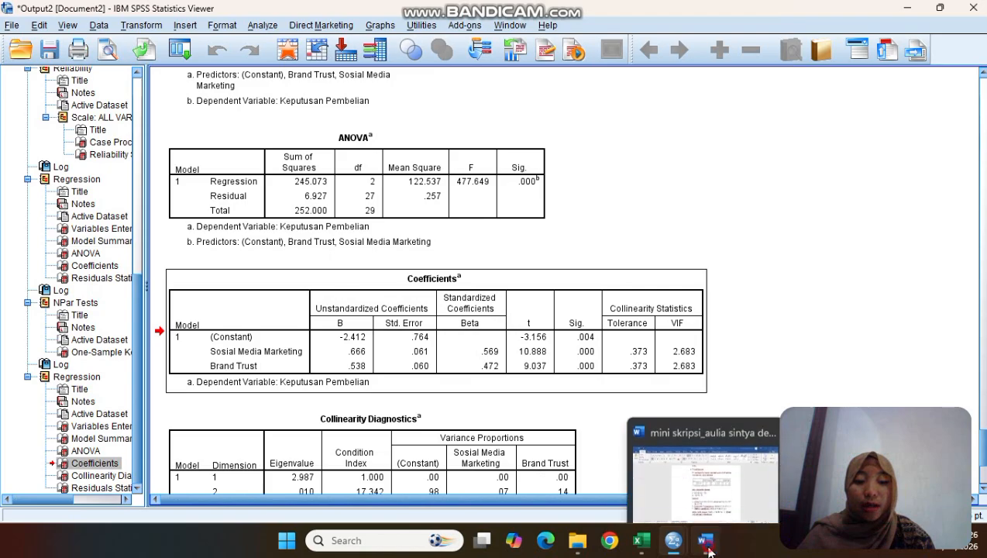
left_click(698, 465)
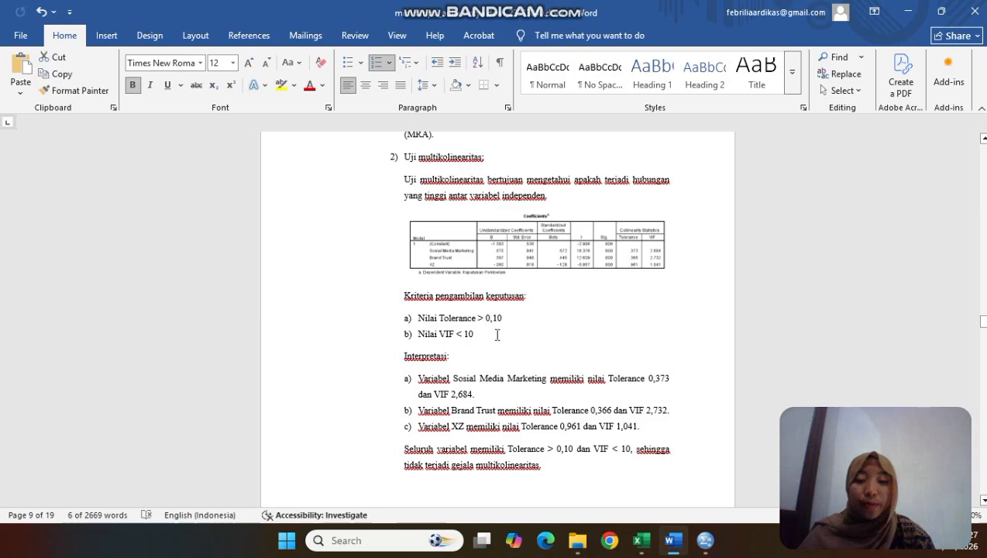
Step: Read the Uji multikolinearitas criteria and interpretation in the Word document, and return to the SPSS output window
scroll(535, 271, "up", 5)
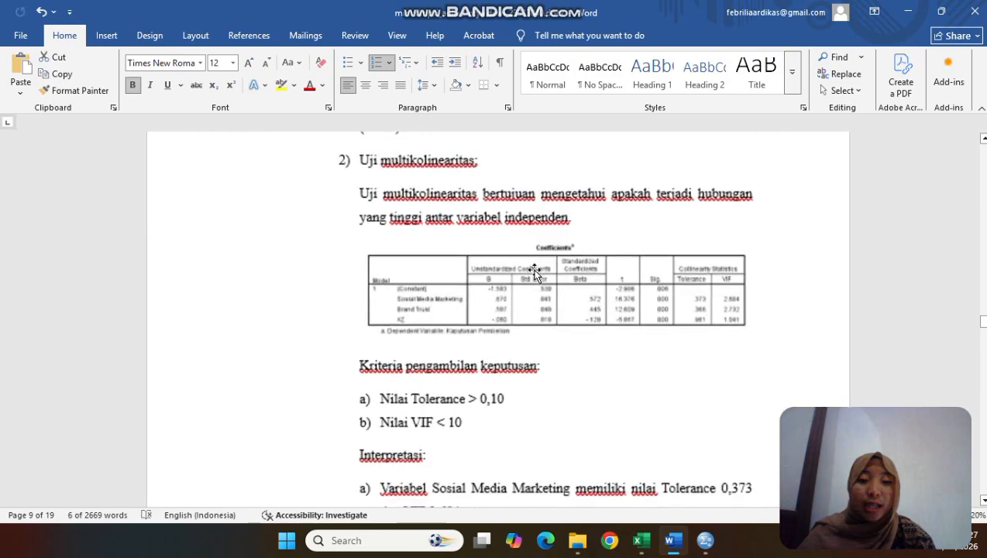
scroll(535, 270, "down", 2)
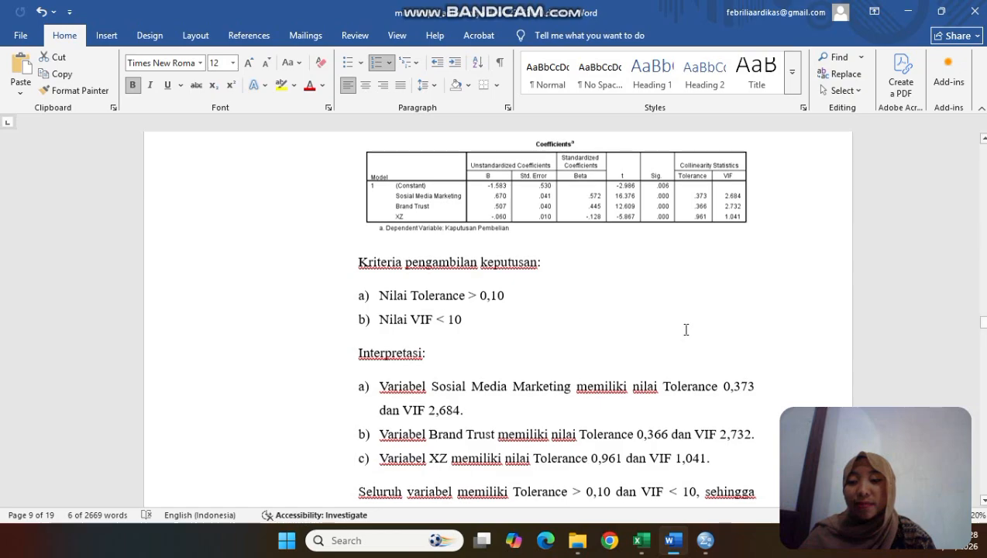
key("alt+Tab")
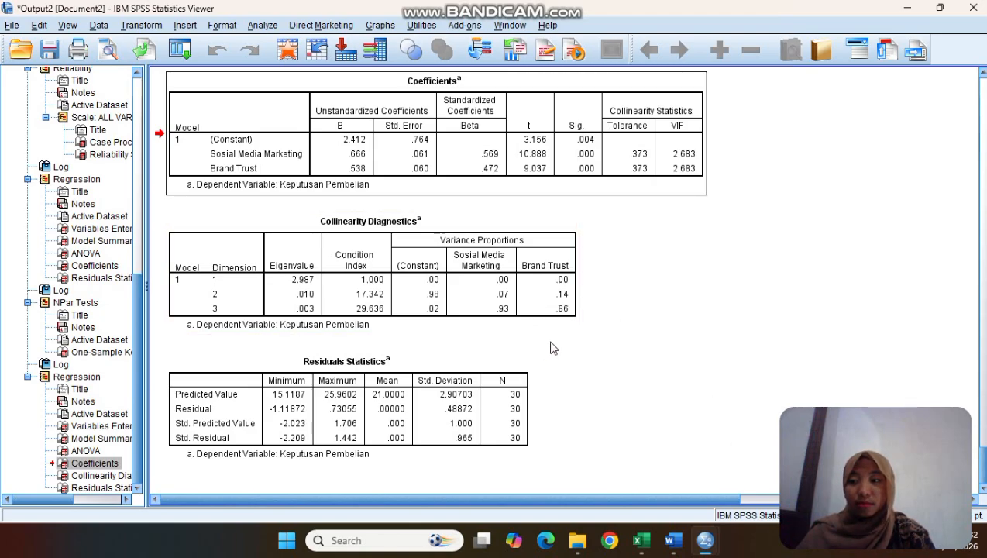
left_click(474, 296)
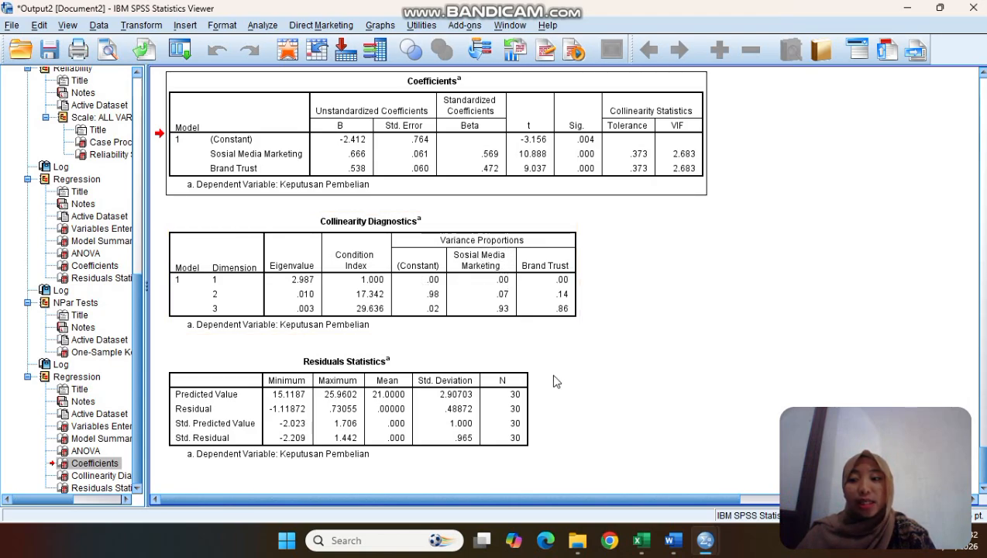
Step: Start a Compute Variable operation on the SPSS dataset with ABS_RES as the target variable
mouse_move(704, 546)
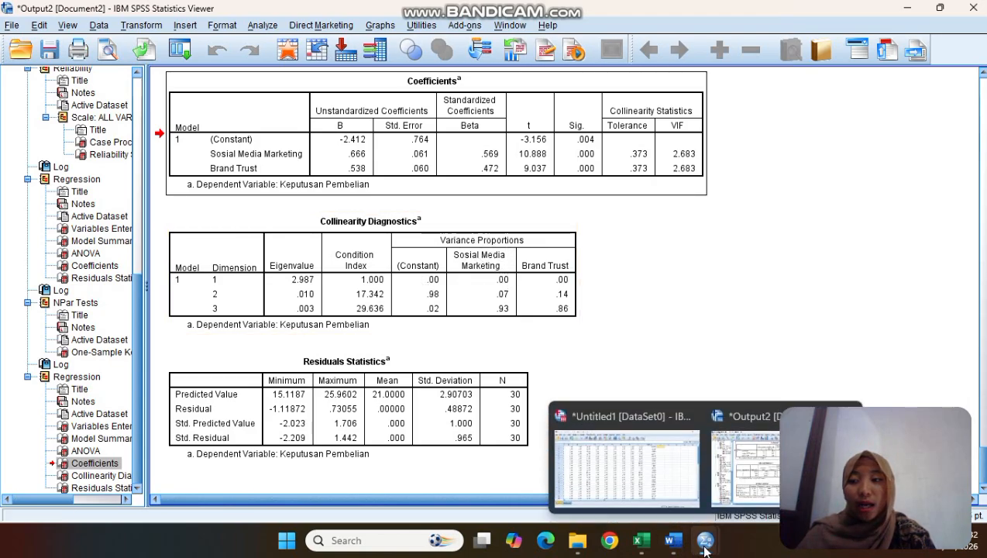
left_click(662, 469)
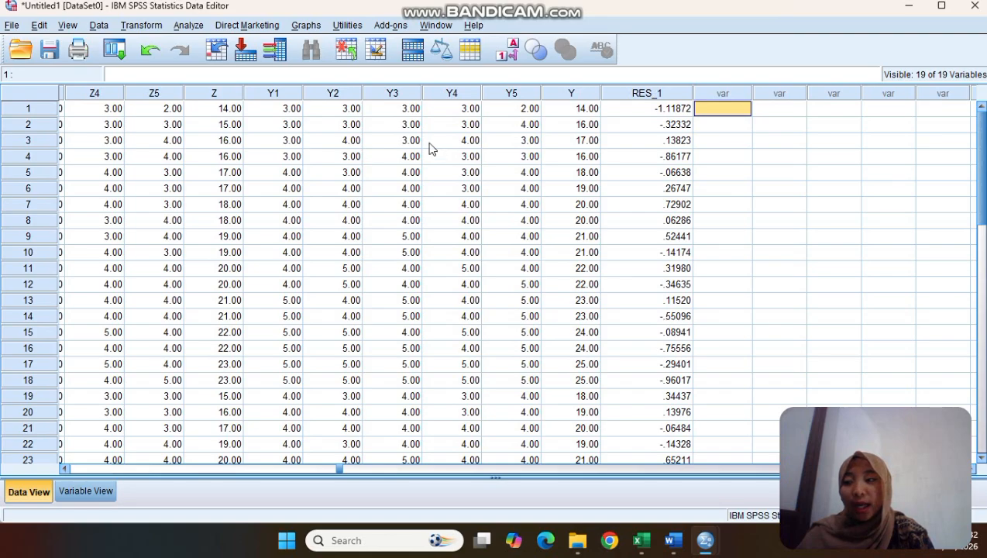
left_click(147, 27)
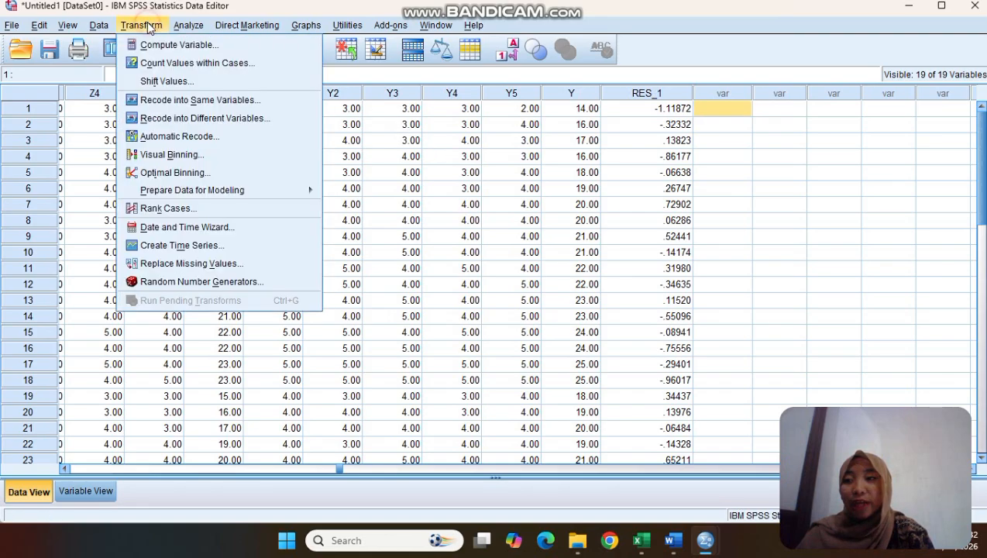
left_click(178, 45)
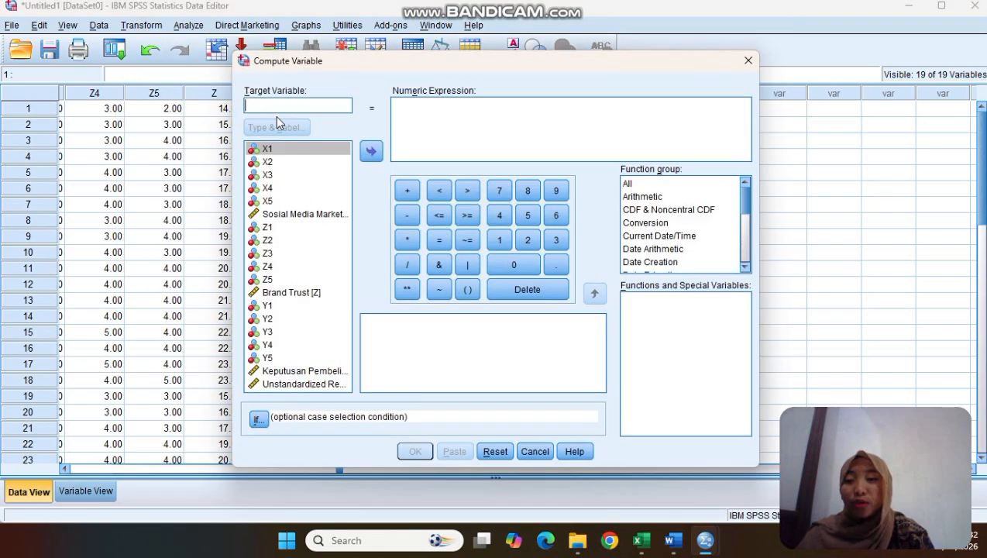
left_click(285, 104)
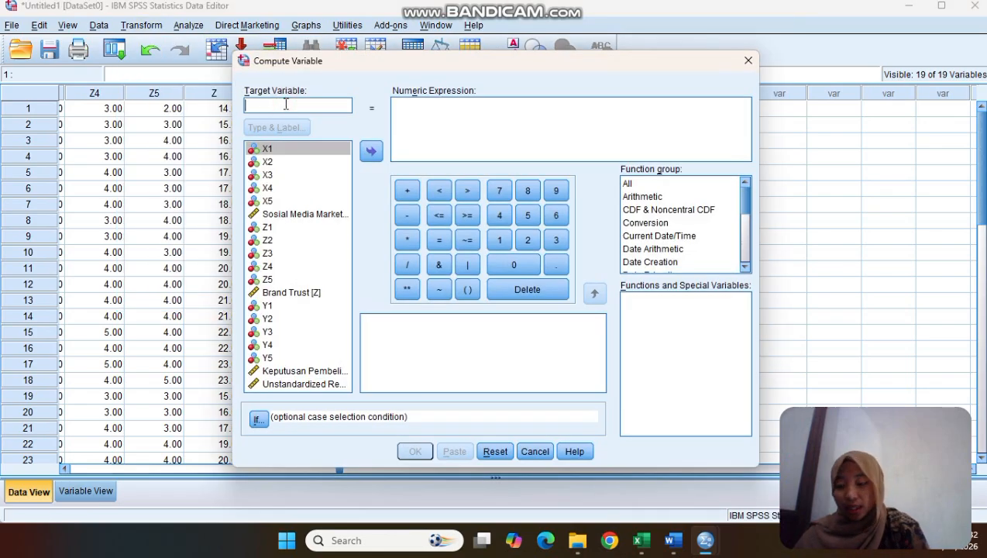
type("abs")
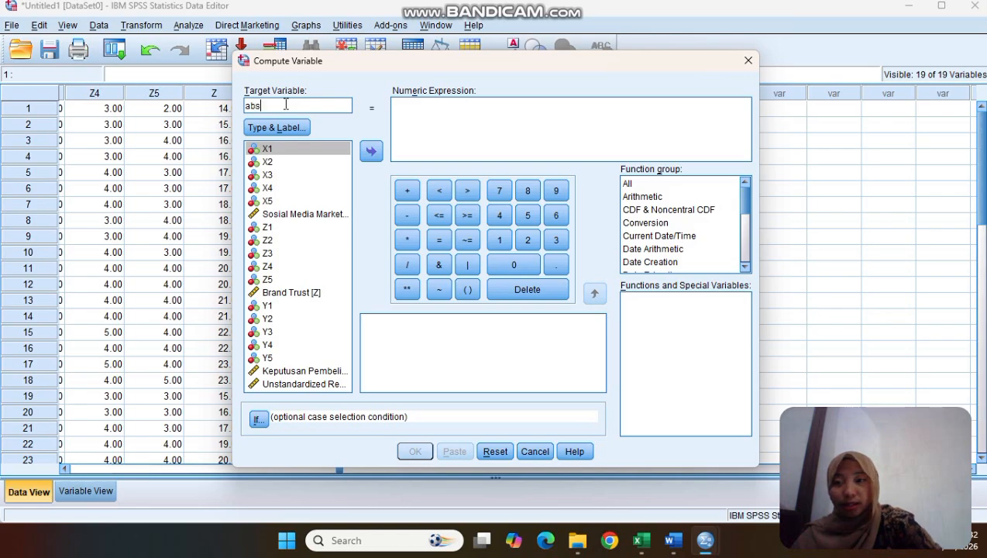
key("BackSpace")
key("BackSpace")
key("BackSpace")
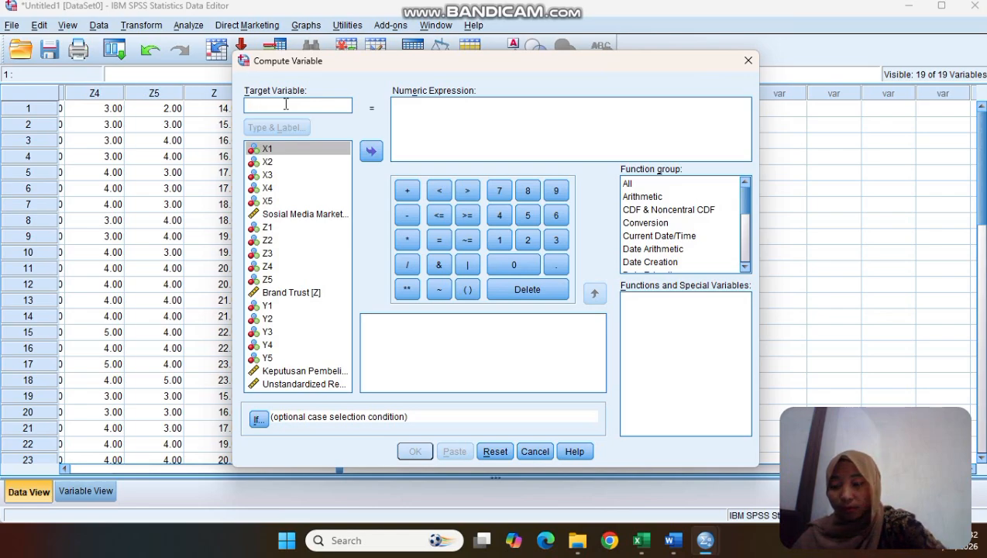
type("ABS")
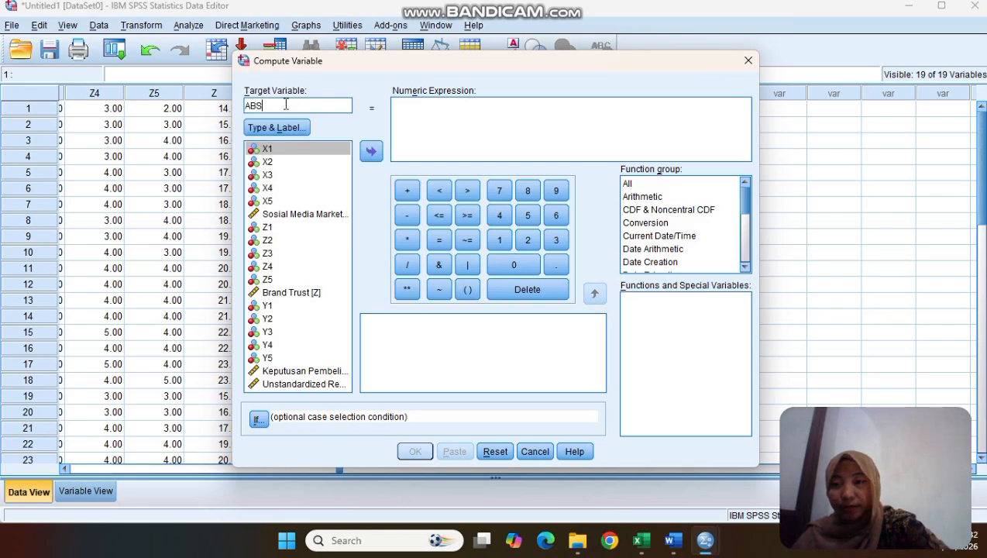
type("_")
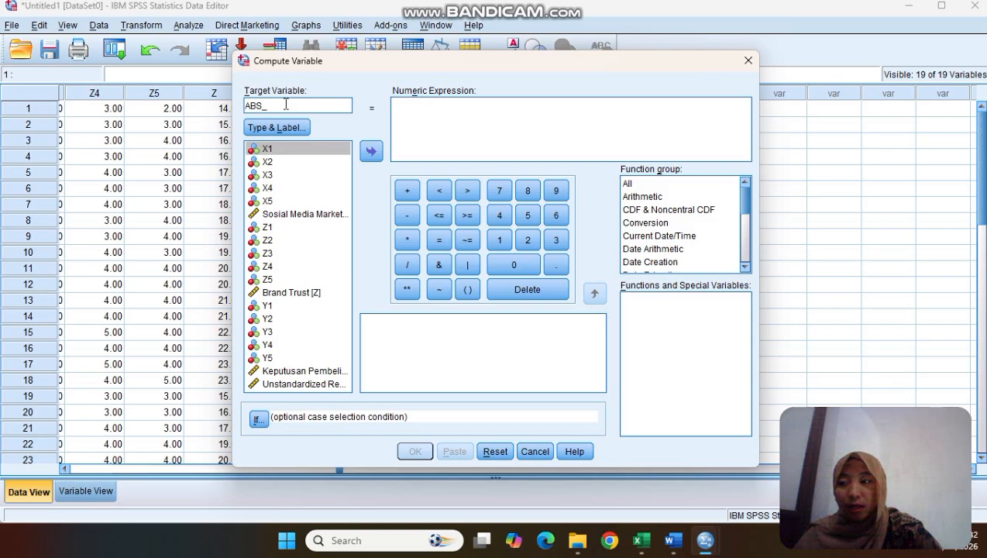
type("RES")
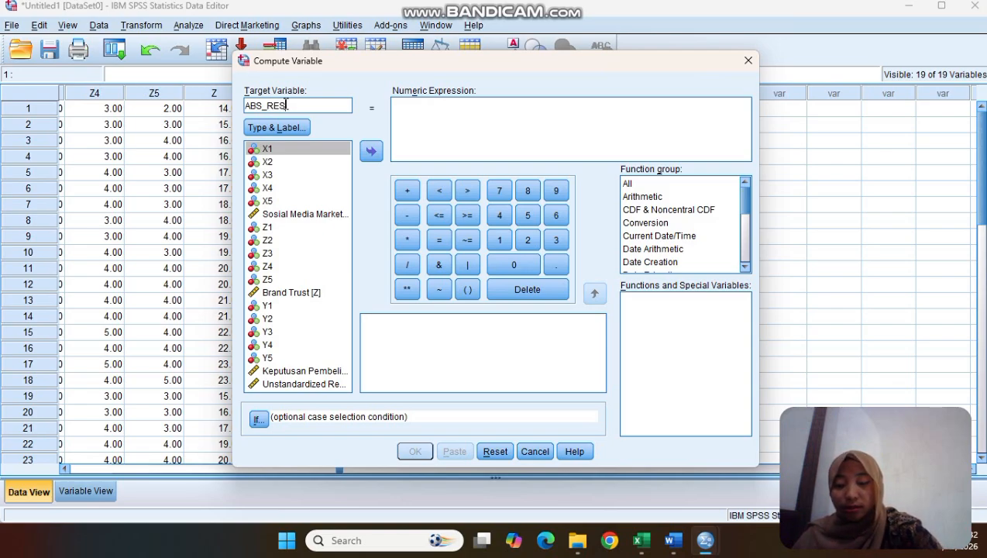
Step: Compute ABS_RES with the expression ABS(RES_1) from the Unstandardized Residual variable, and return to the dataset
left_click(422, 103)
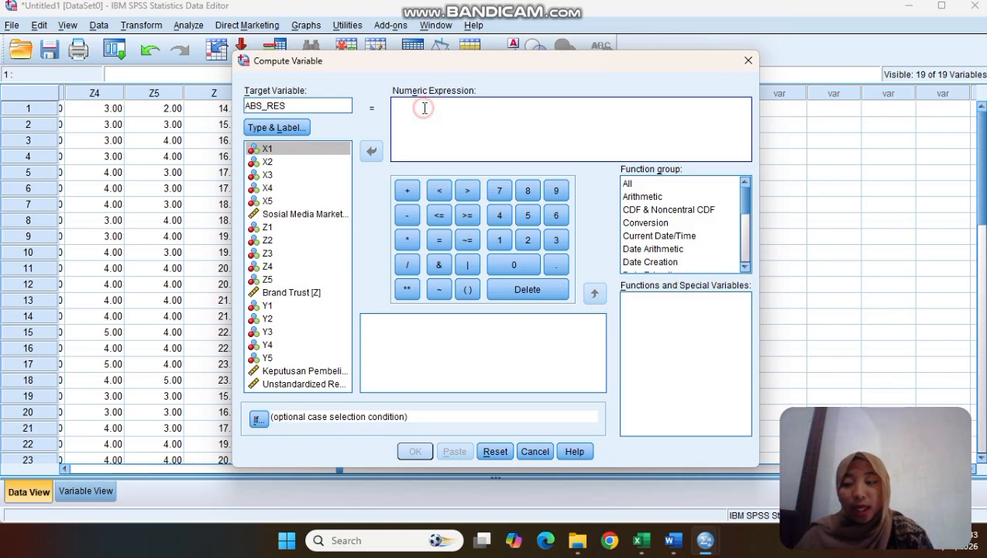
type("ABS")
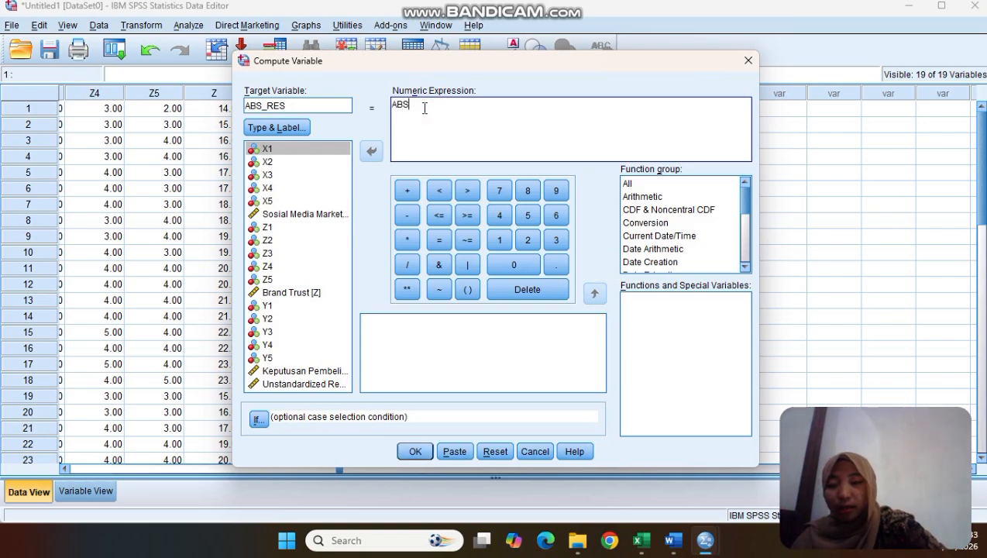
left_click(465, 289)
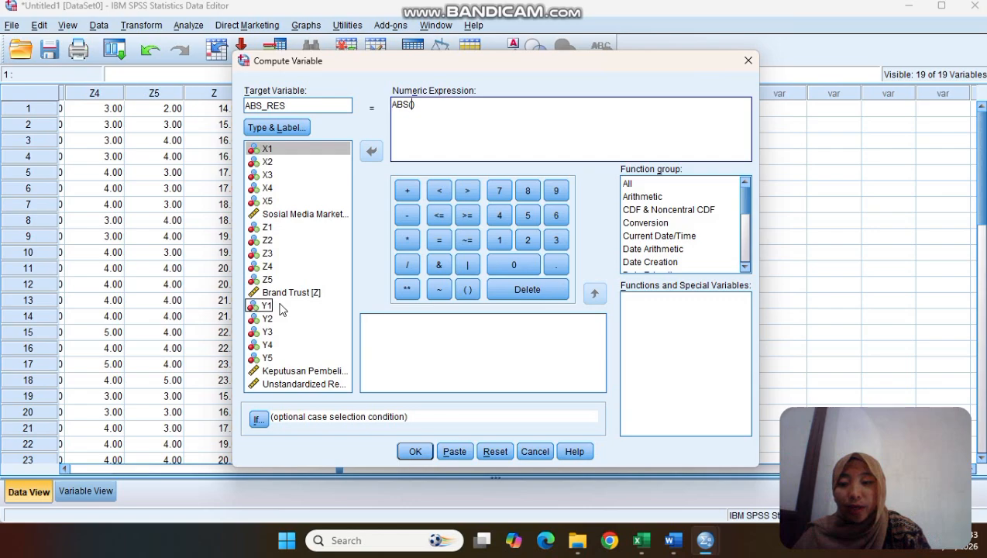
left_click(328, 384)
double_click(328, 384)
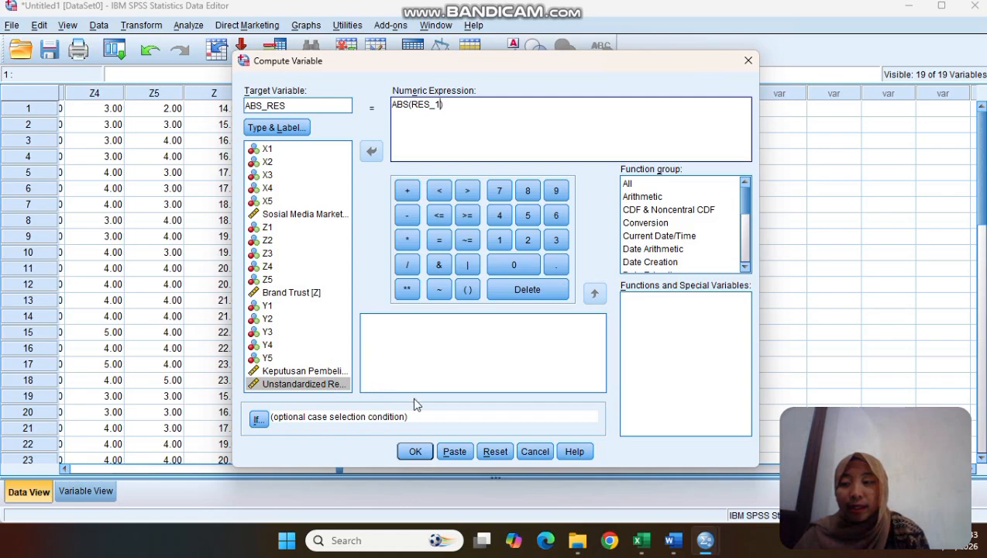
left_click(423, 450)
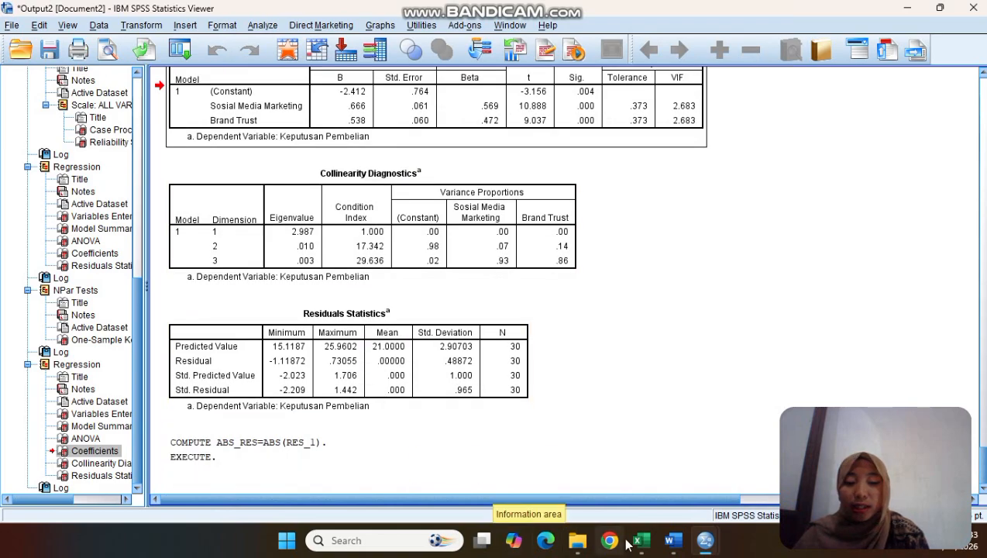
mouse_move(723, 539)
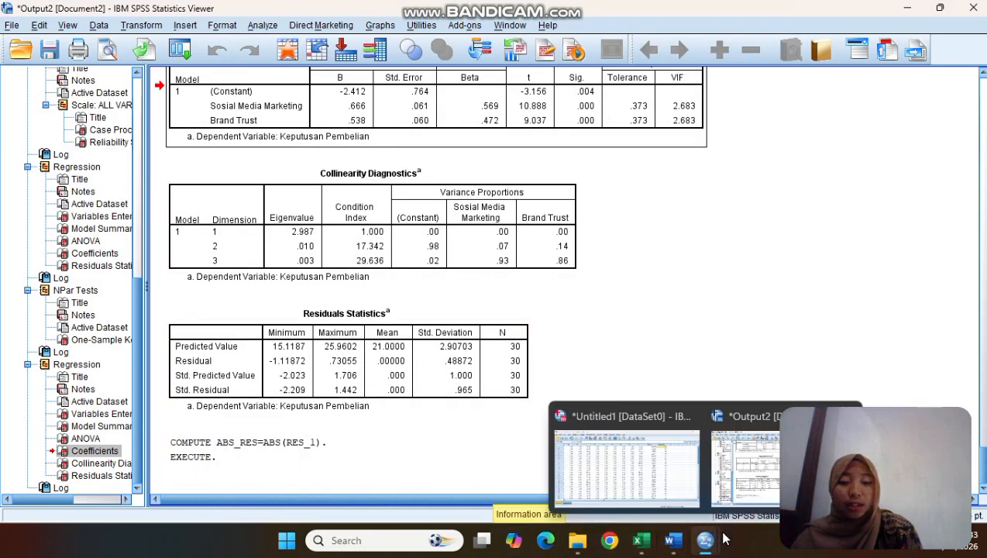
left_click(666, 480)
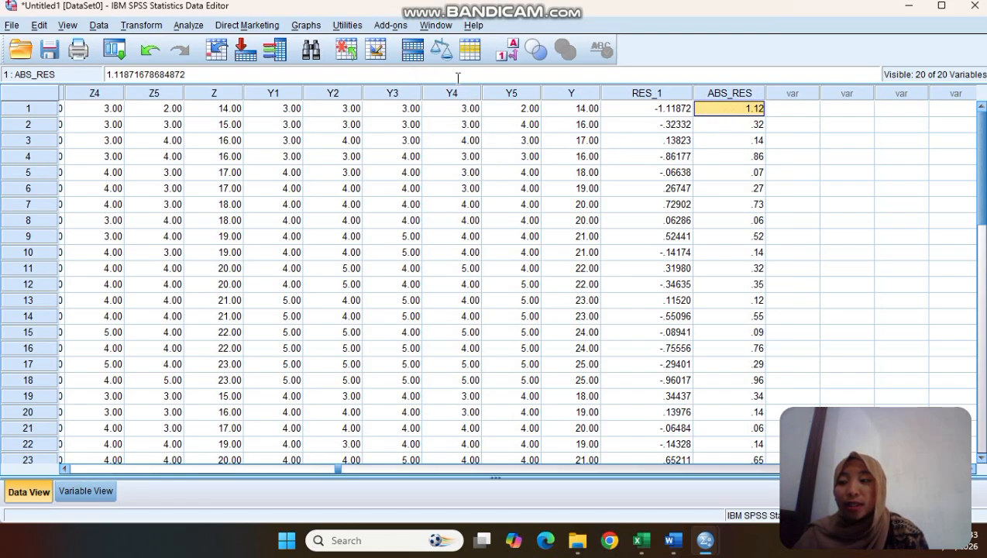
left_click(186, 26)
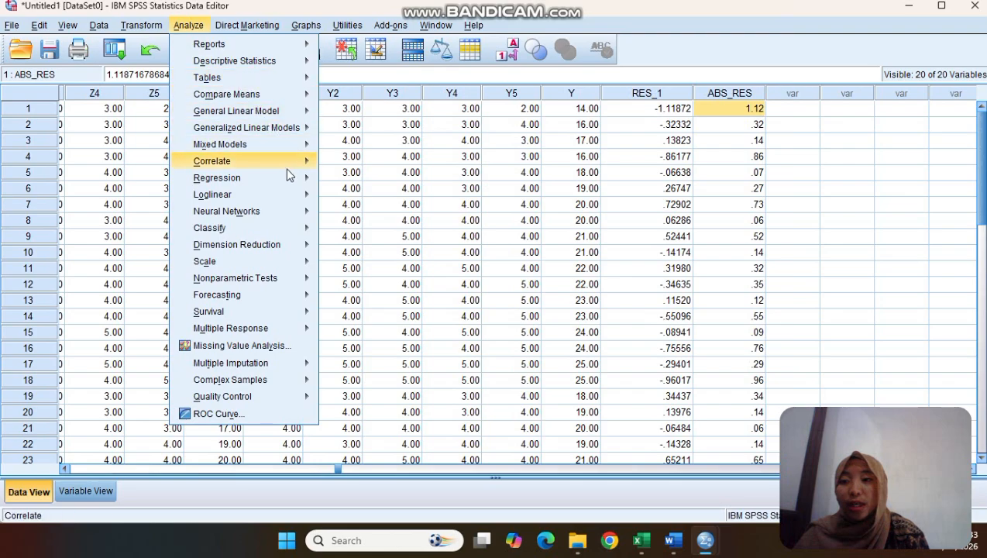
mouse_move(286, 177)
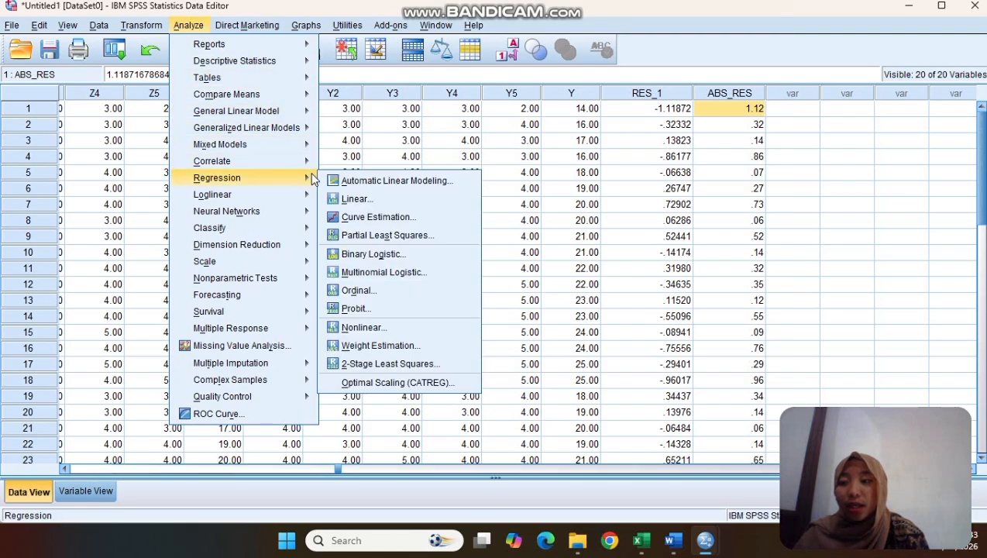
left_click(354, 199)
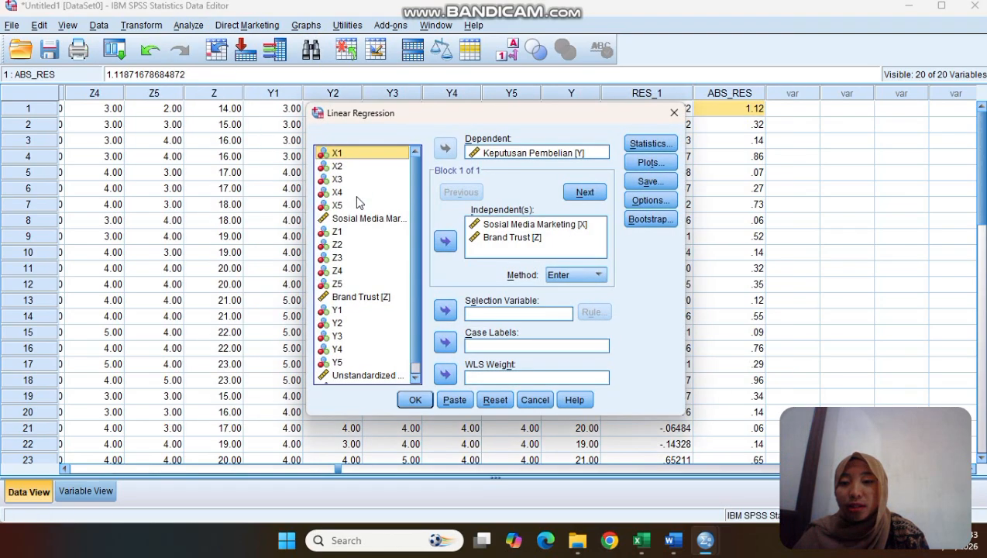
double_click(487, 154)
scroll(357, 277, "down", 1)
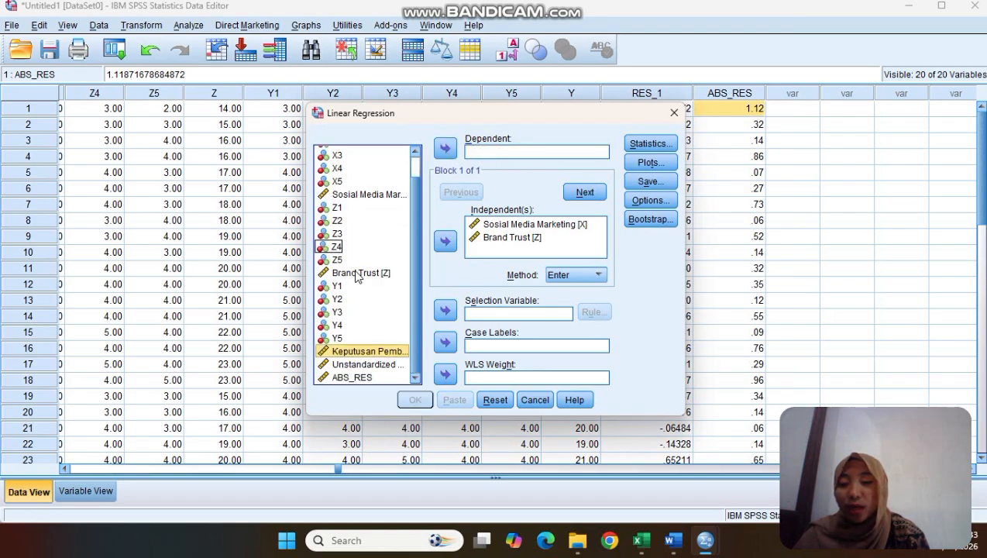
left_click(358, 378)
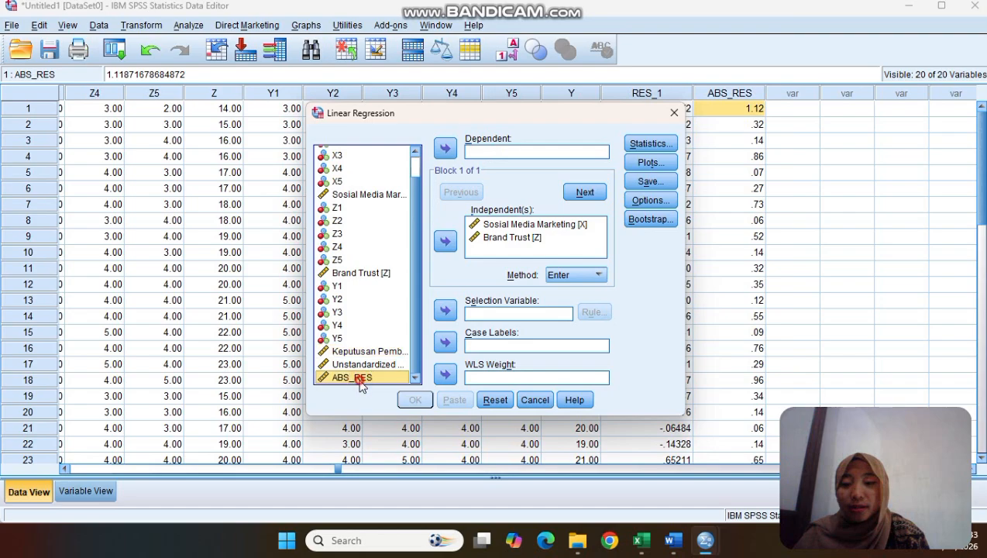
left_click(447, 149)
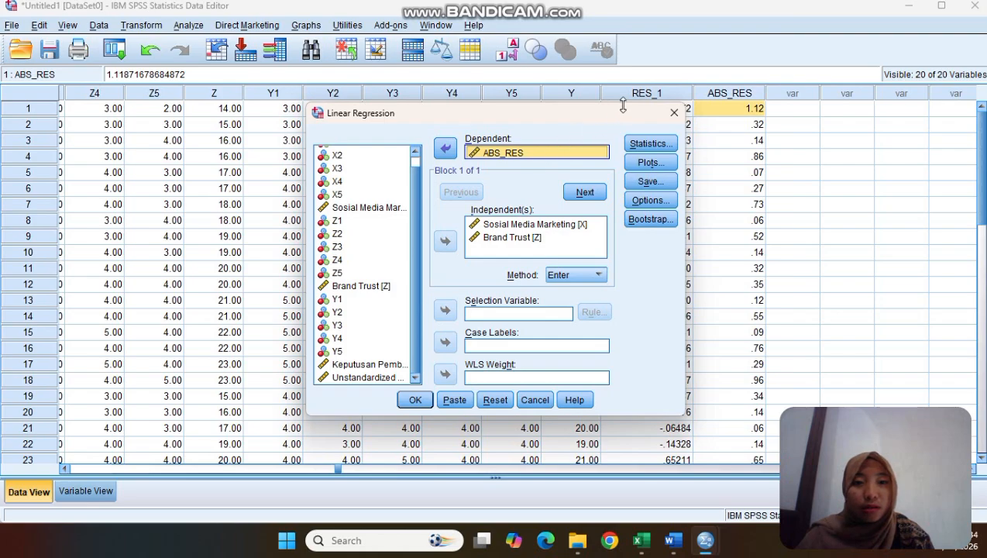
left_click(674, 113)
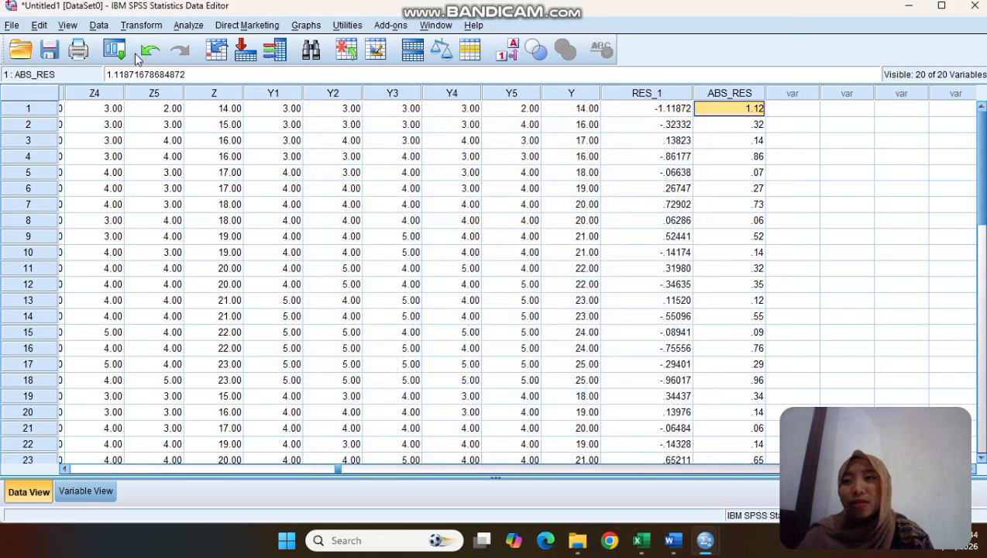
Step: Start another Compute Variable operation and replace the target variable name with XZ
left_click(151, 30)
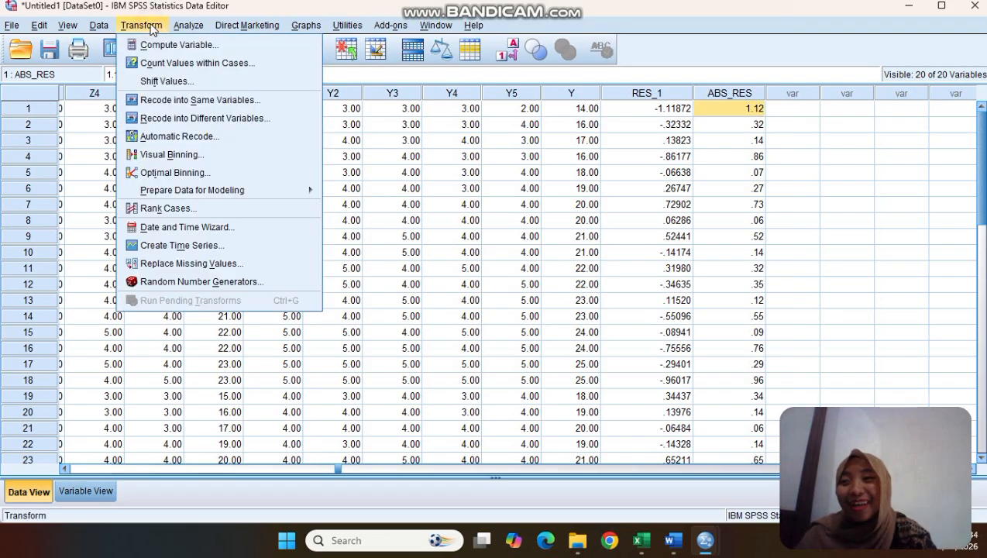
left_click(176, 48)
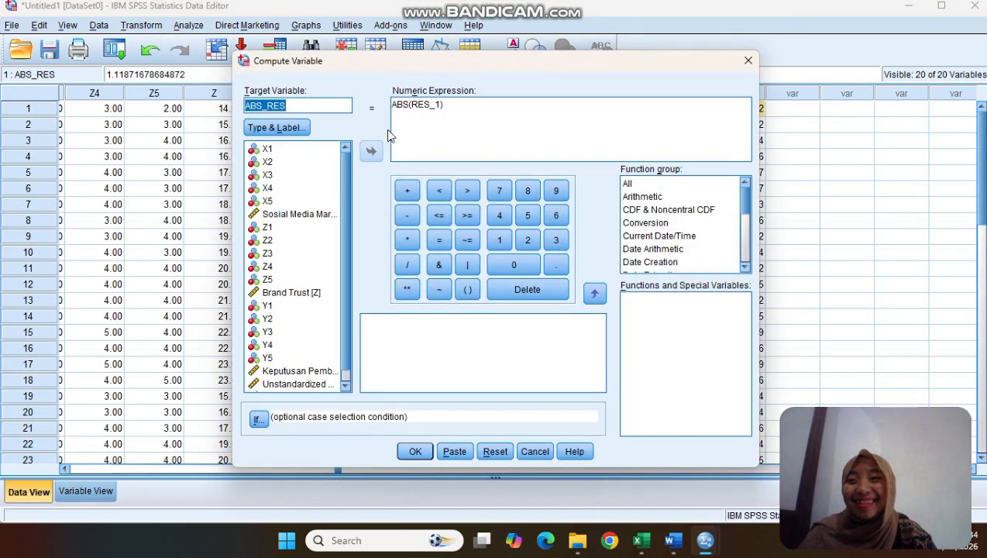
left_click(337, 105)
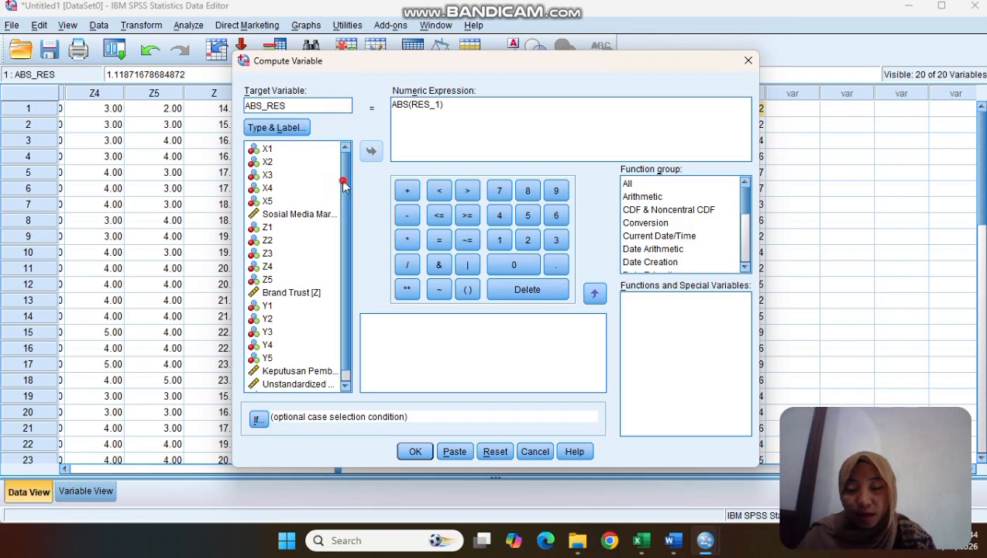
scroll(345, 234, "down", 1)
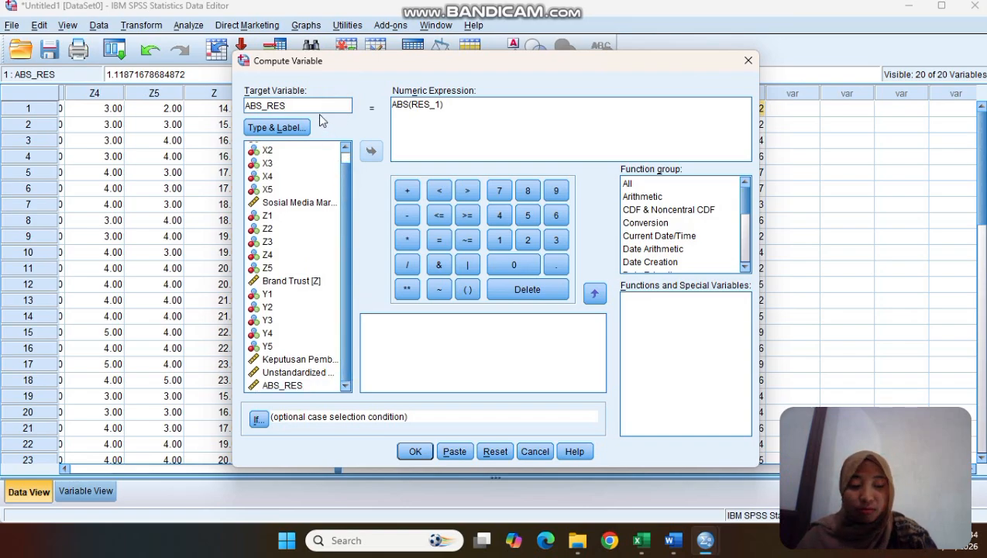
key("BackSpace")
key("BackSpace")
key("BackSpace")
key("BackSpace")
key("BackSpace")
key("BackSpace")
key("BackSpace")
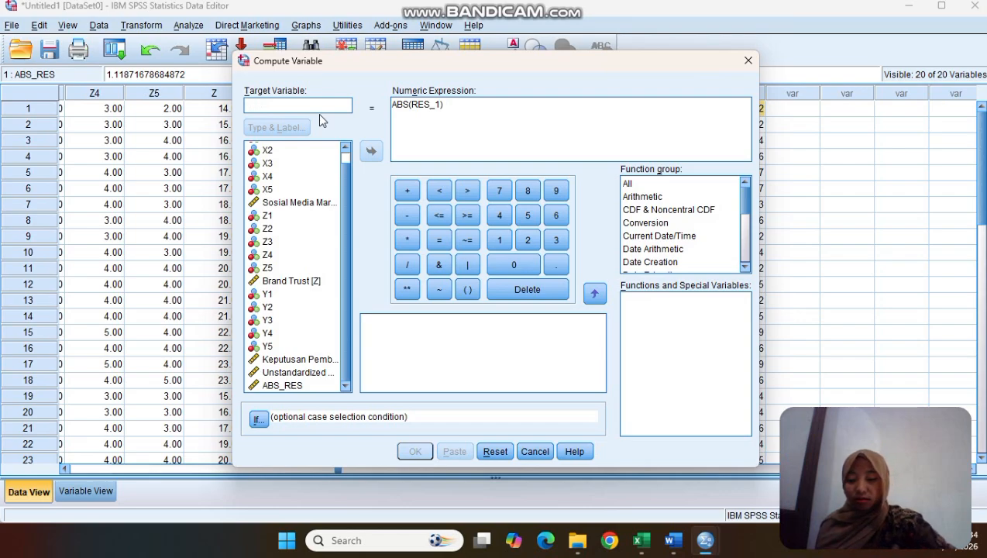
type("XZ")
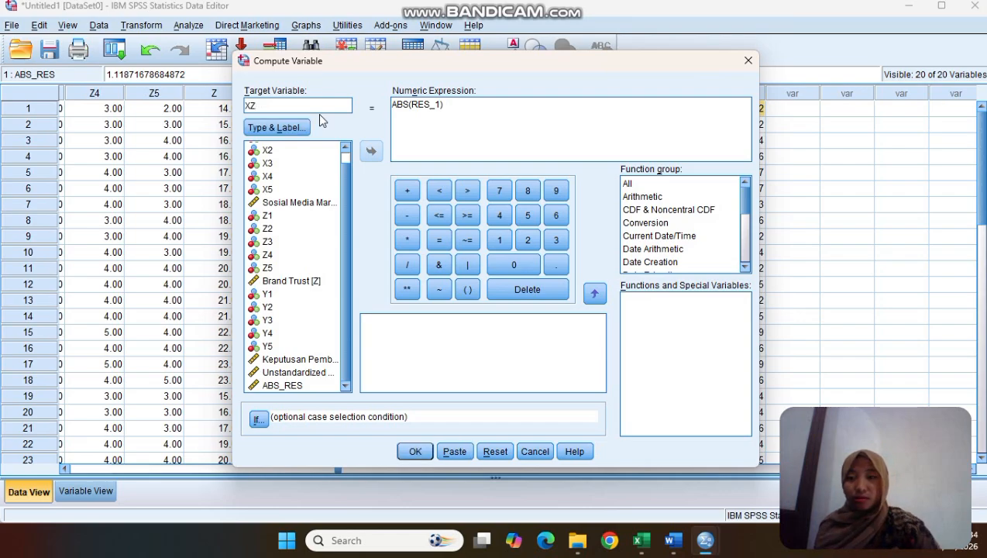
Step: Replace the numeric expression with X*Z and compute the XZ variable
left_click(467, 103)
key("BackSpace")
key("BackSpace")
key("BackSpace")
key("BackSpace")
key("BackSpace")
key("BackSpace")
key("BackSpace")
key("BackSpace")
key("BackSpace")
key("BackSpace")
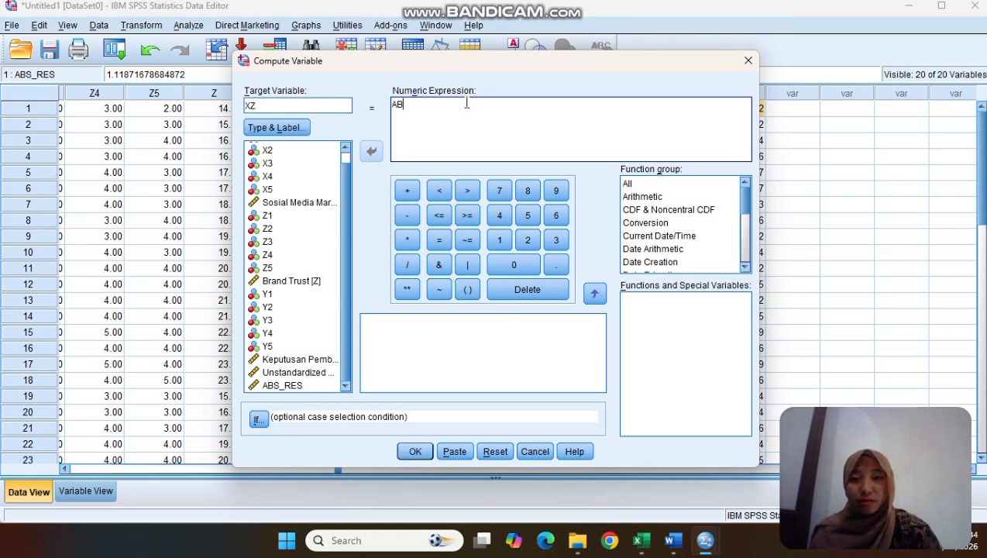
type("X")
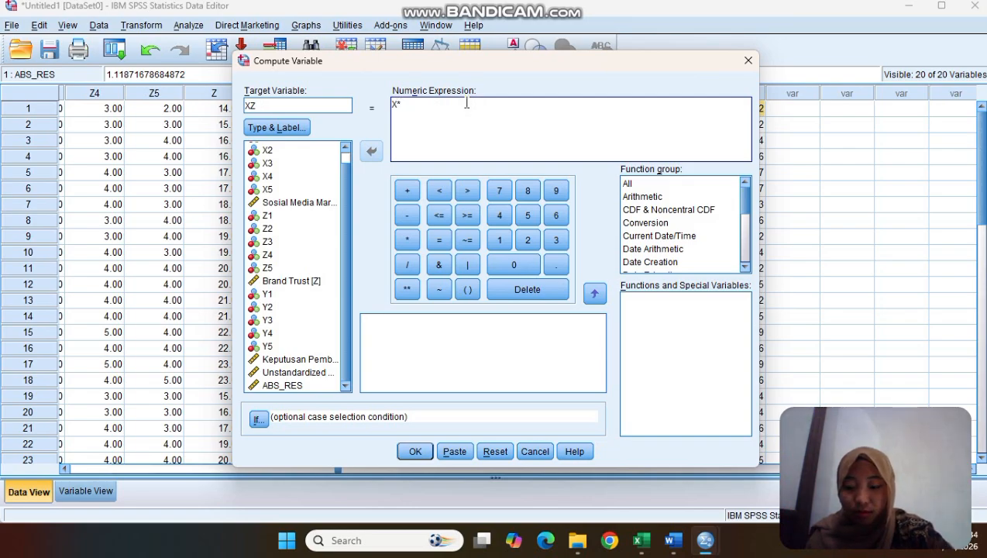
type("*Z")
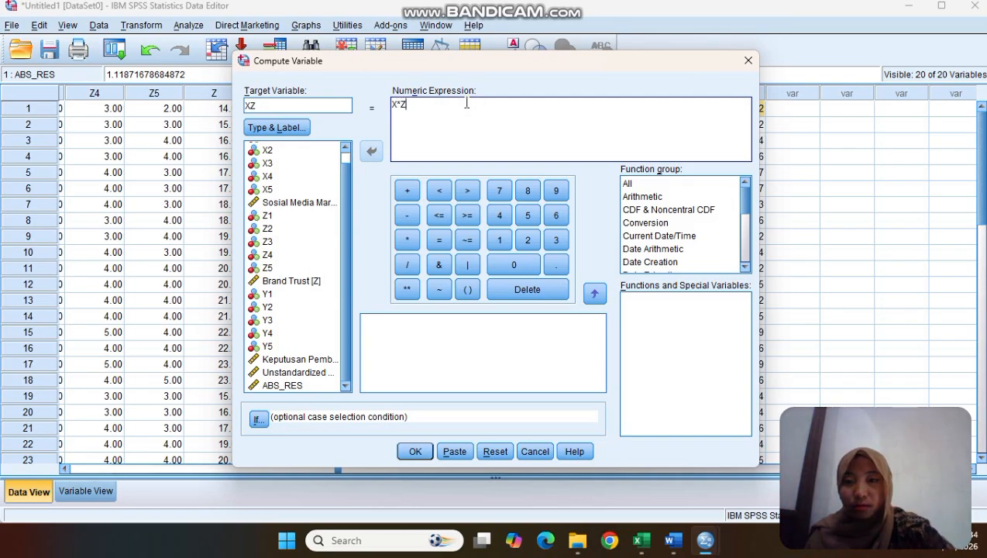
left_click(414, 450)
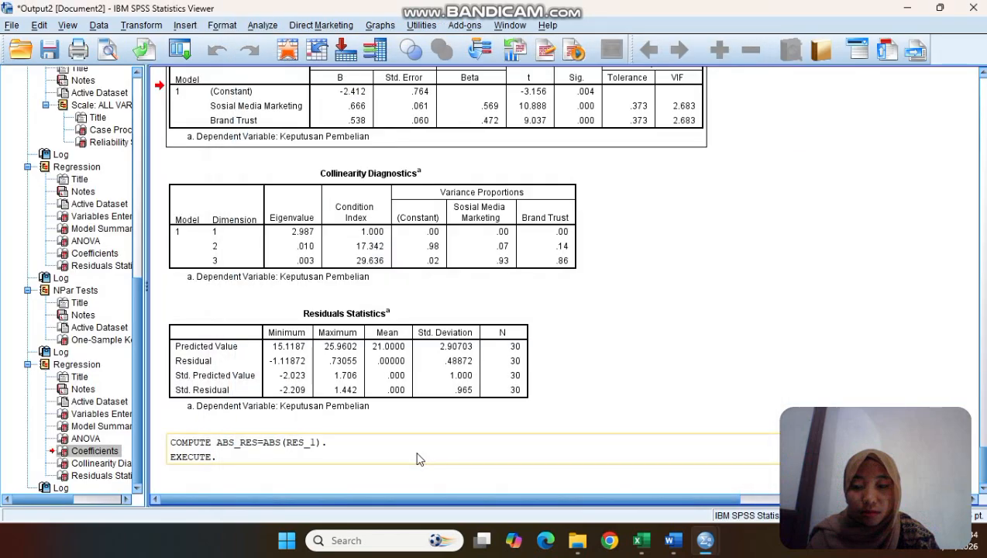
scroll(438, 412, "down", 1)
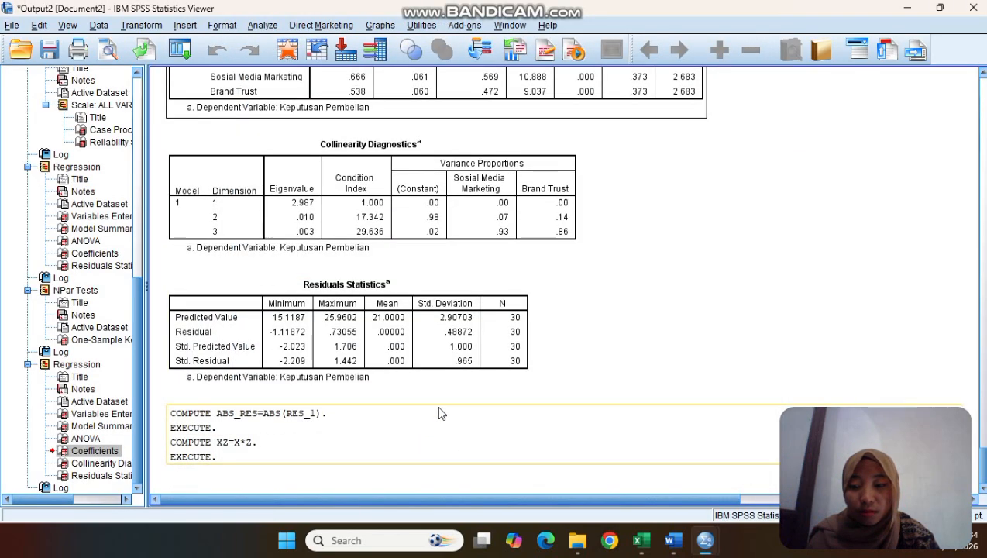
Step: Examine the new XZ column in the dataset, and return to the output window
mouse_move(705, 540)
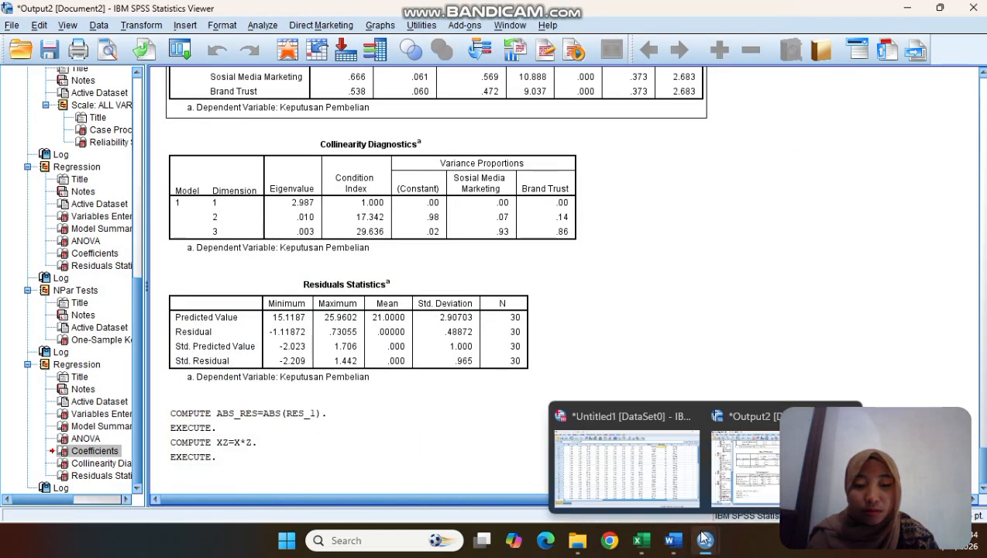
left_click(650, 478)
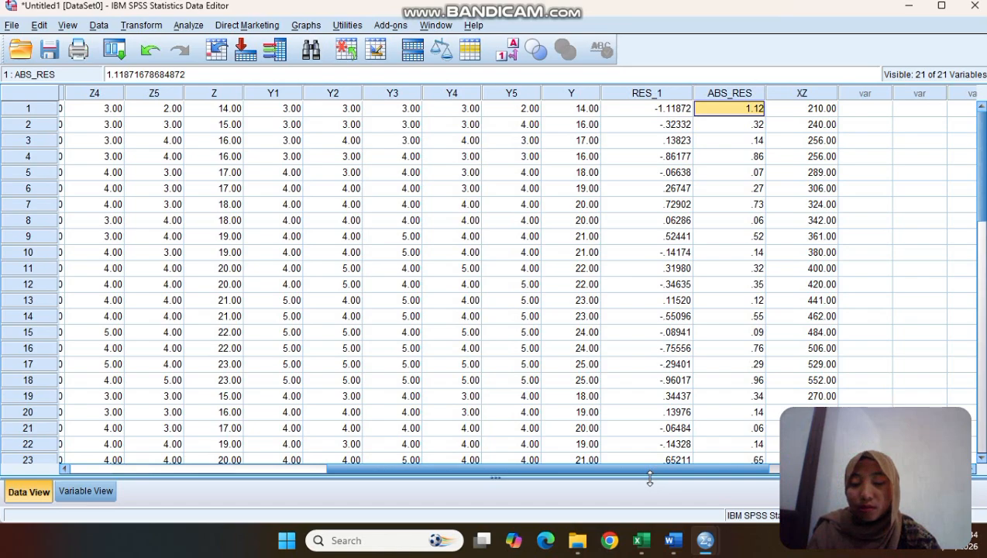
mouse_move(704, 546)
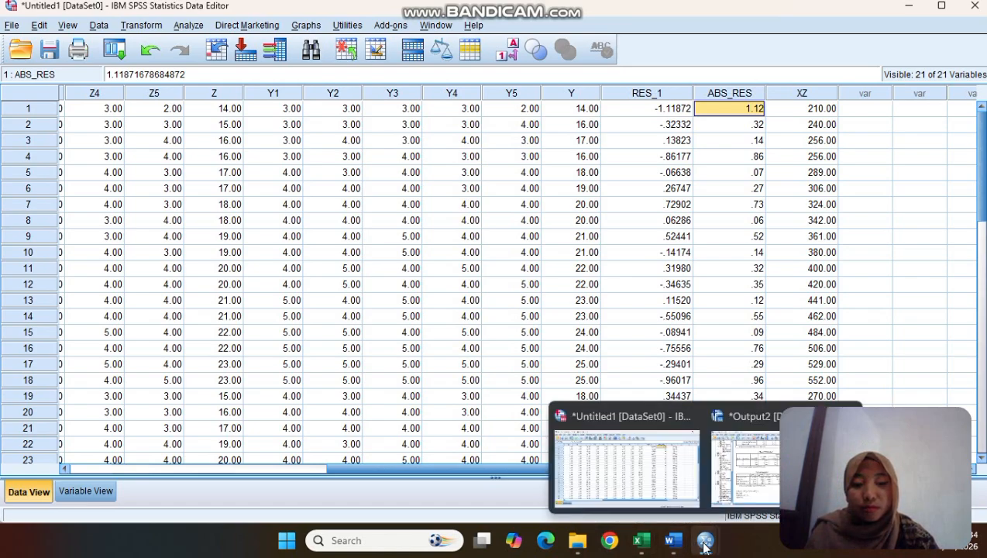
mouse_move(720, 486)
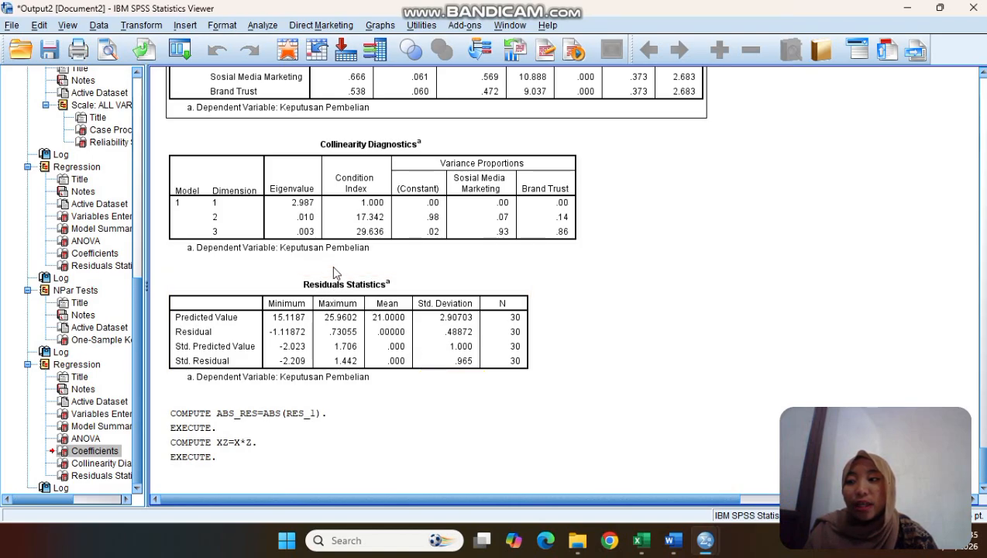
Step: Start a linear regression analysis from the output window
left_click(260, 27)
mouse_move(288, 48)
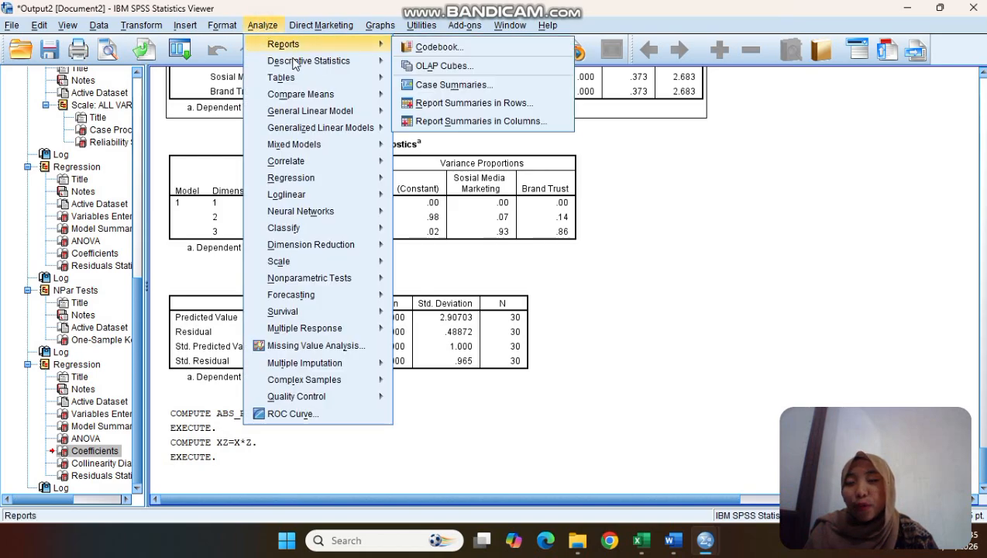
mouse_move(328, 180)
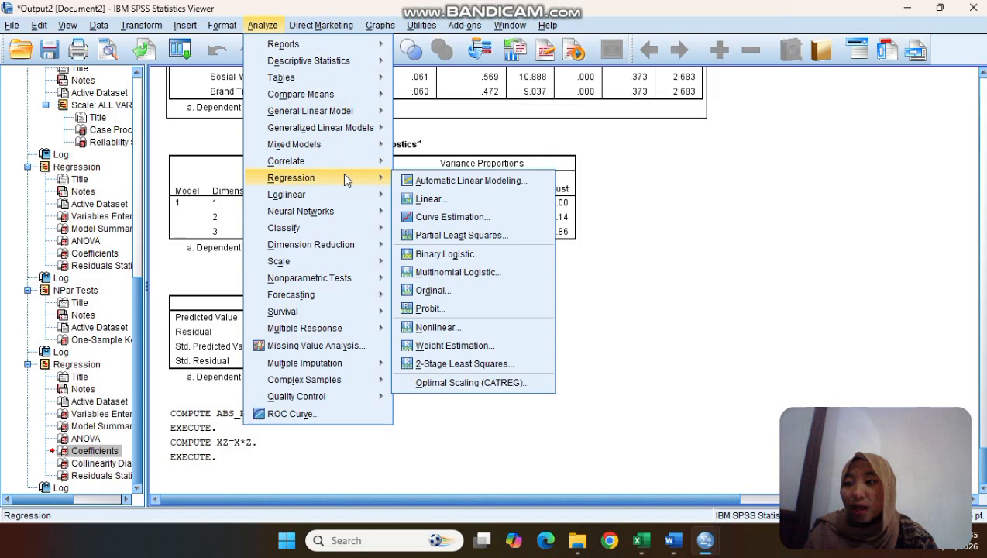
mouse_move(392, 200)
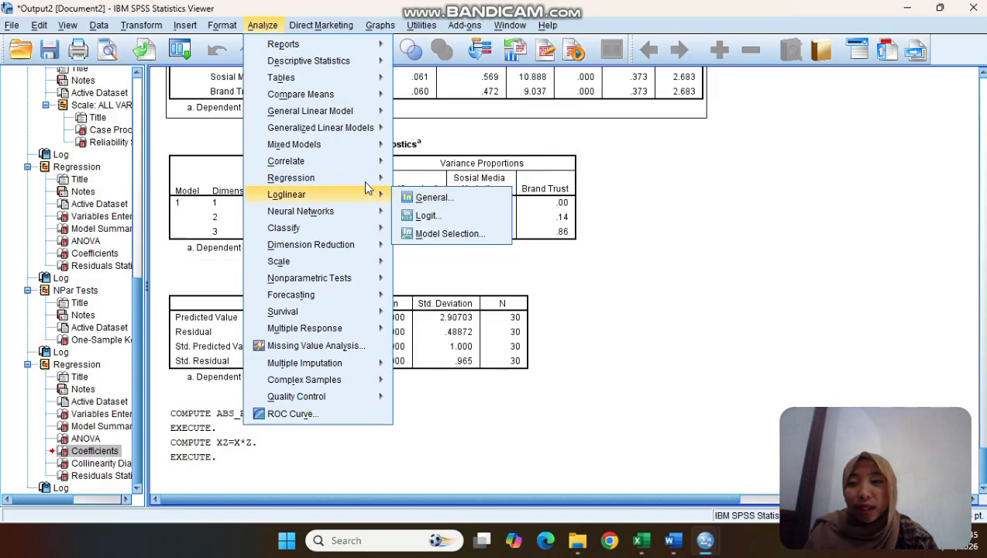
mouse_move(372, 178)
left_click(418, 202)
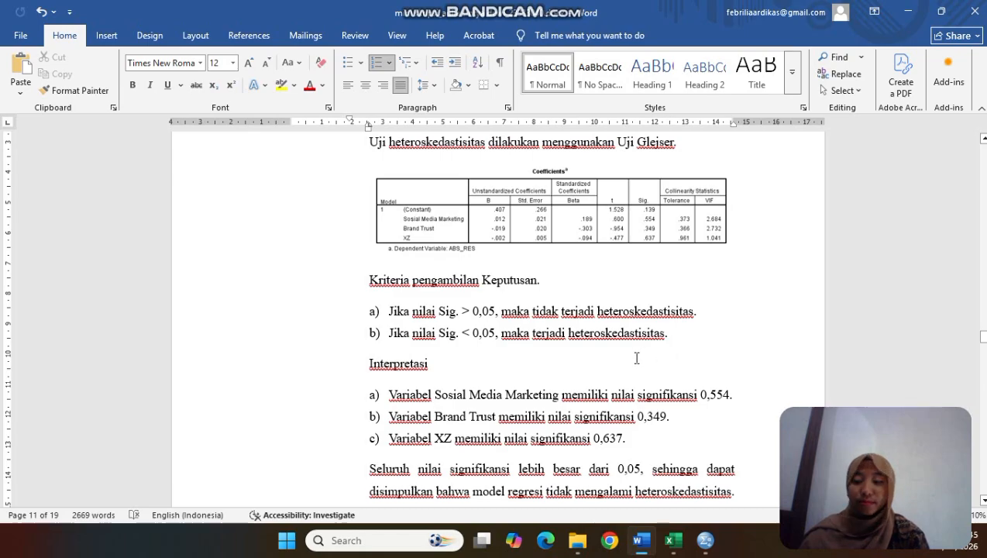
Step: Return to the SPSS output, start a linear regression and replace the dependent variable ABS_RES with Keputusan Pembelian [Y]
key("alt+Tab")
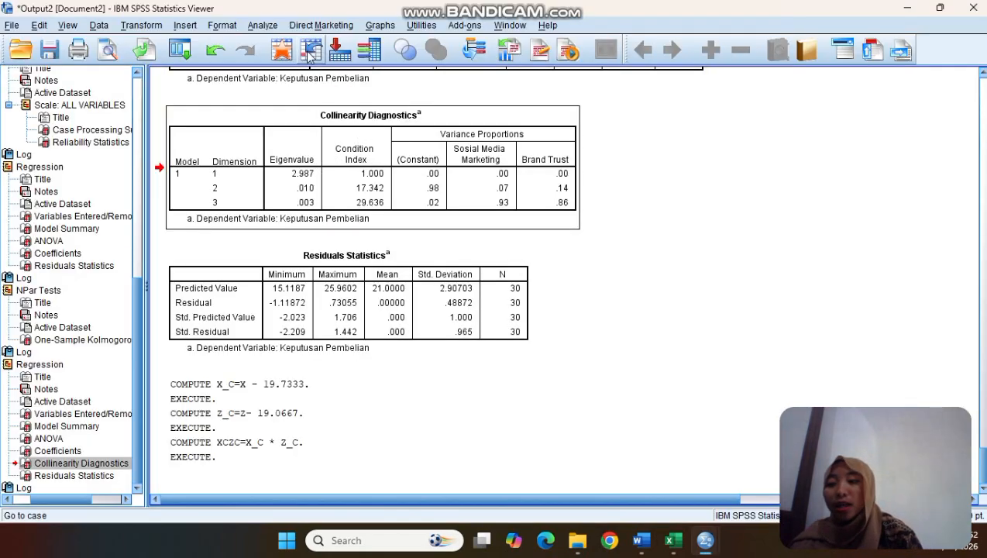
left_click(264, 26)
mouse_move(330, 186)
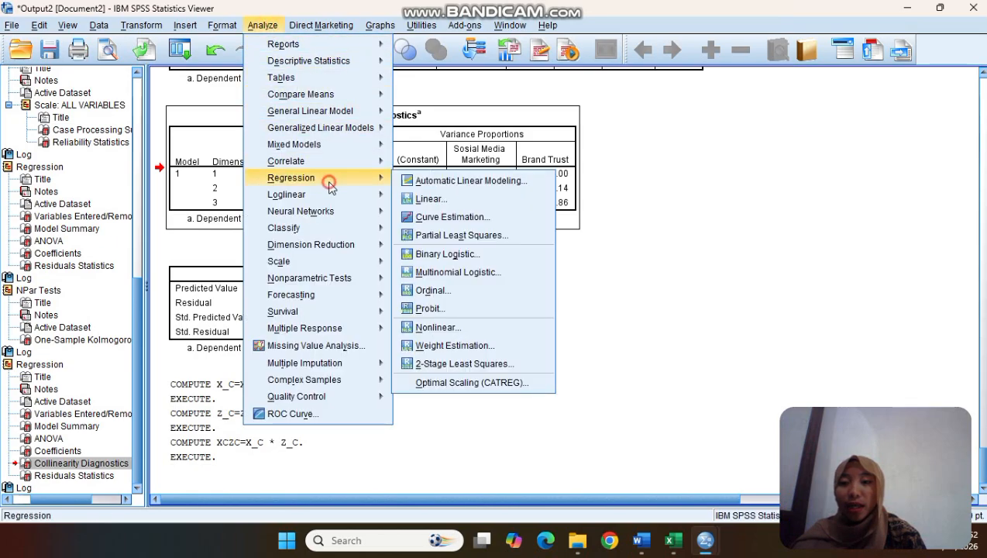
left_click(422, 199)
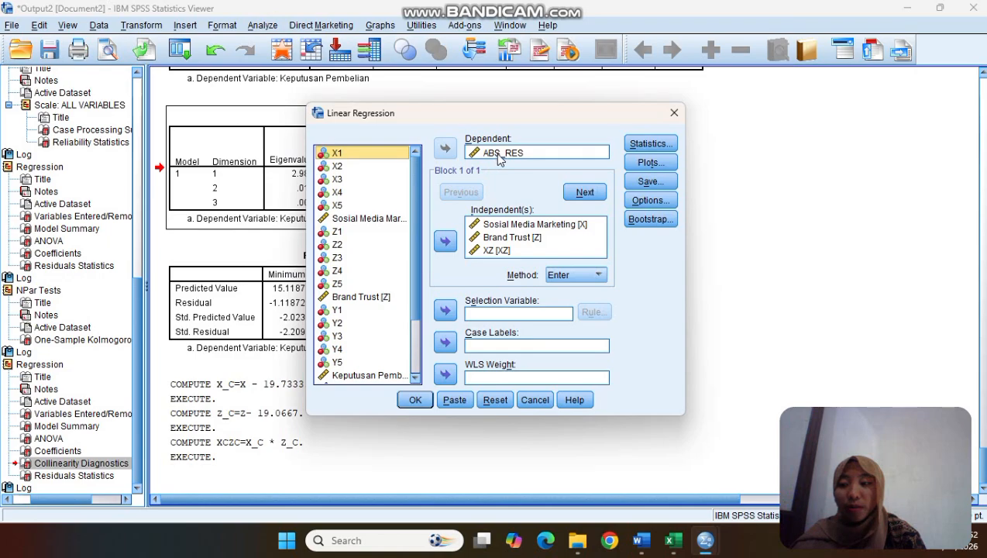
double_click(501, 153)
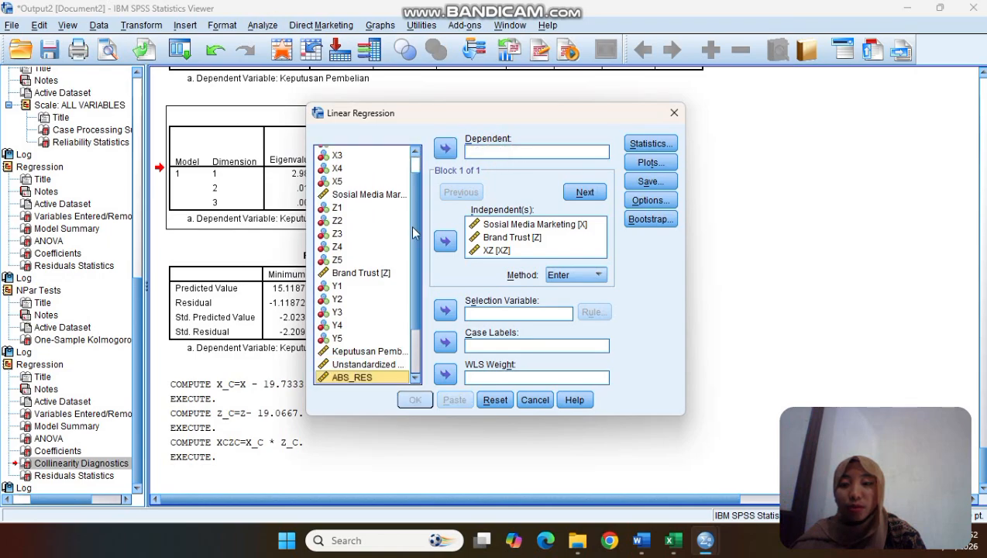
left_click(364, 352)
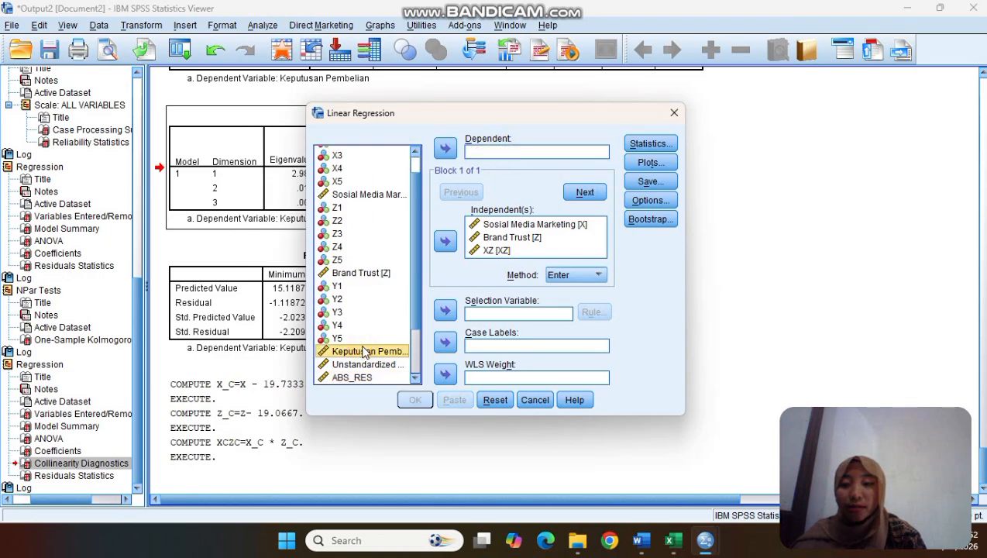
left_click(446, 150)
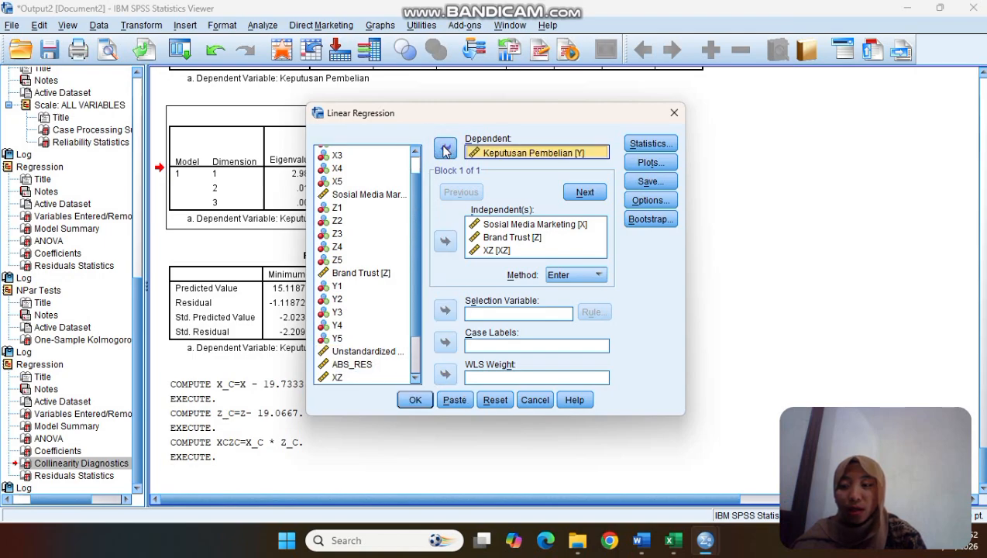
Step: Replace XZ with XCZC in the independent variables, alongside Sosial Media Marketing and Brand Trust
left_click(510, 251)
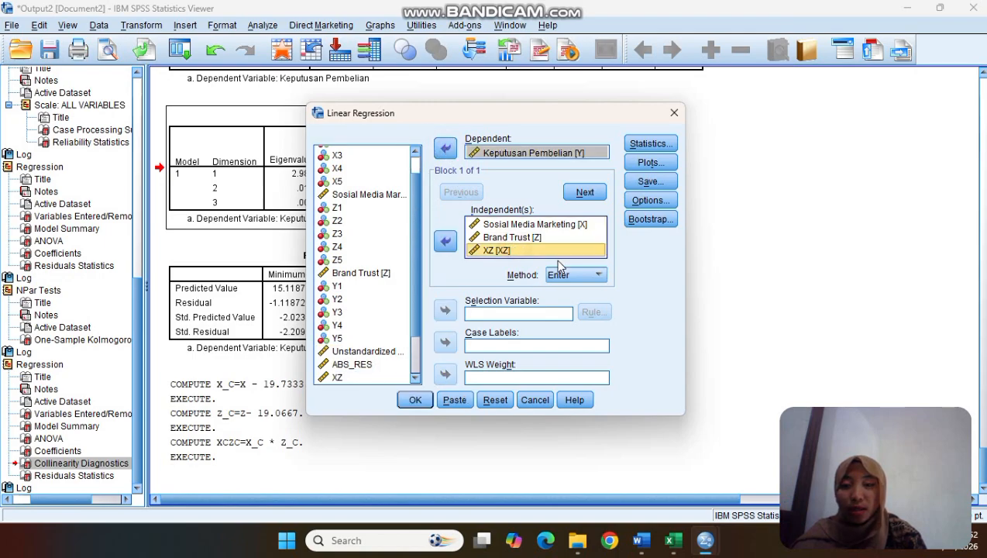
left_click(494, 254)
double_click(494, 251)
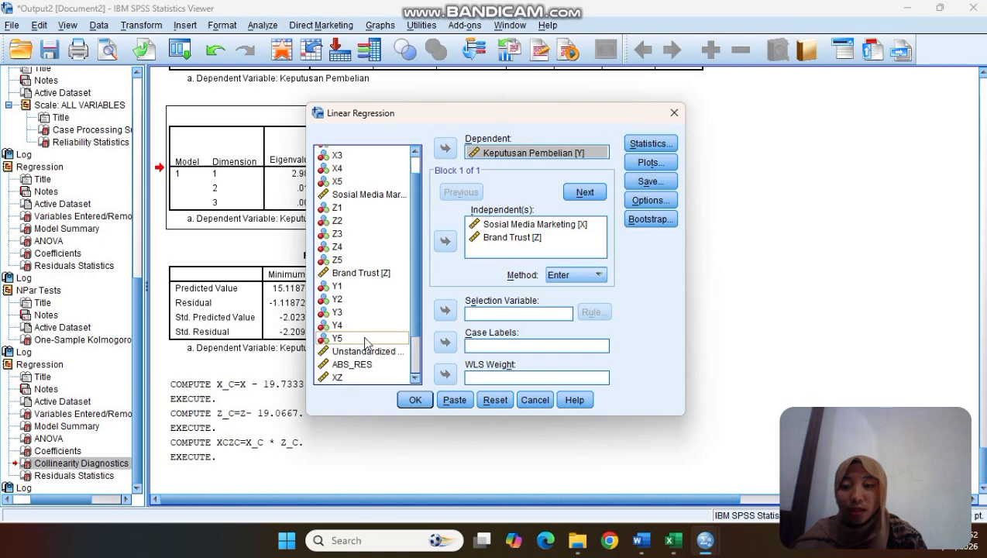
scroll(354, 364, "down", 2)
left_click(350, 376)
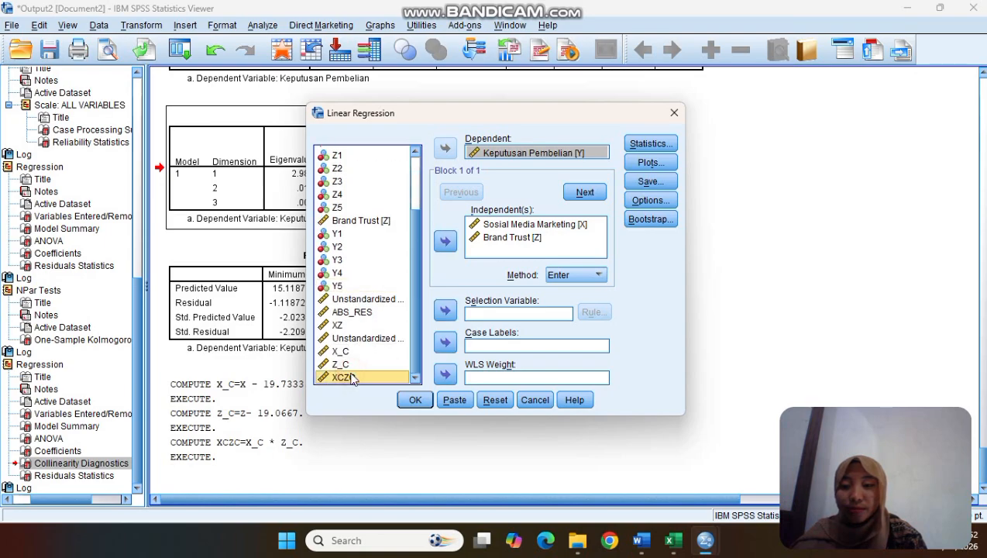
left_click(452, 243)
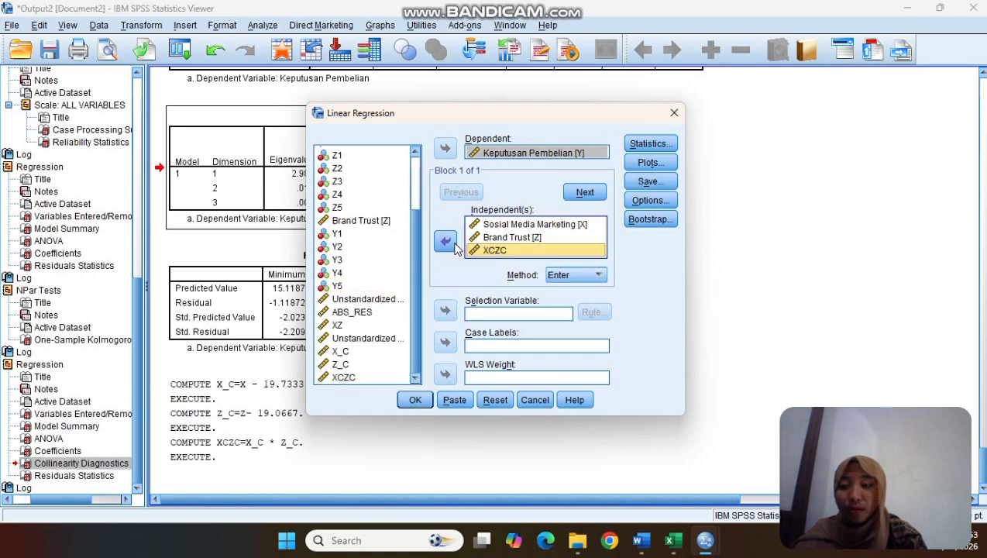
Step: Keep Estimates, Model fit and Collinearity diagnostics as the regression statistics, and run the regression
left_click(653, 144)
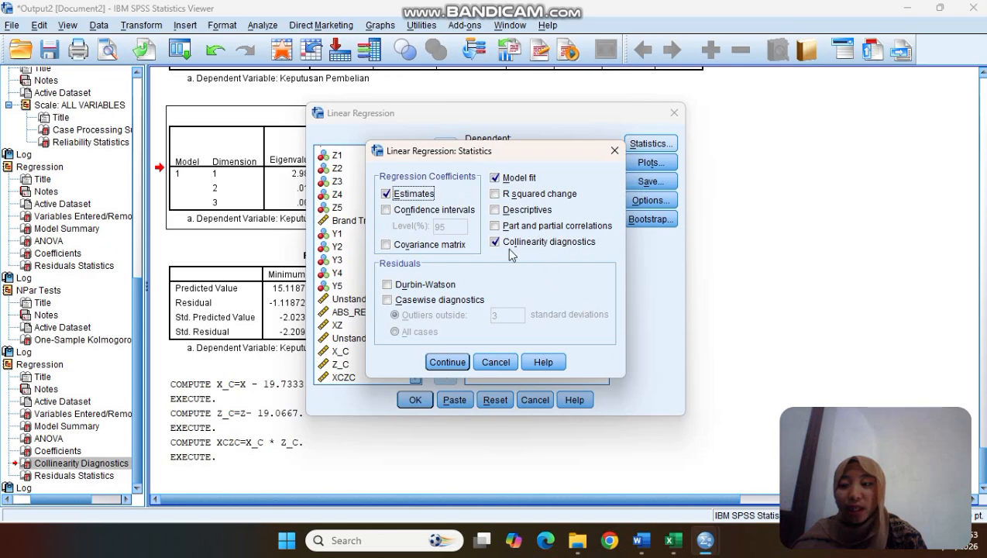
left_click(434, 364)
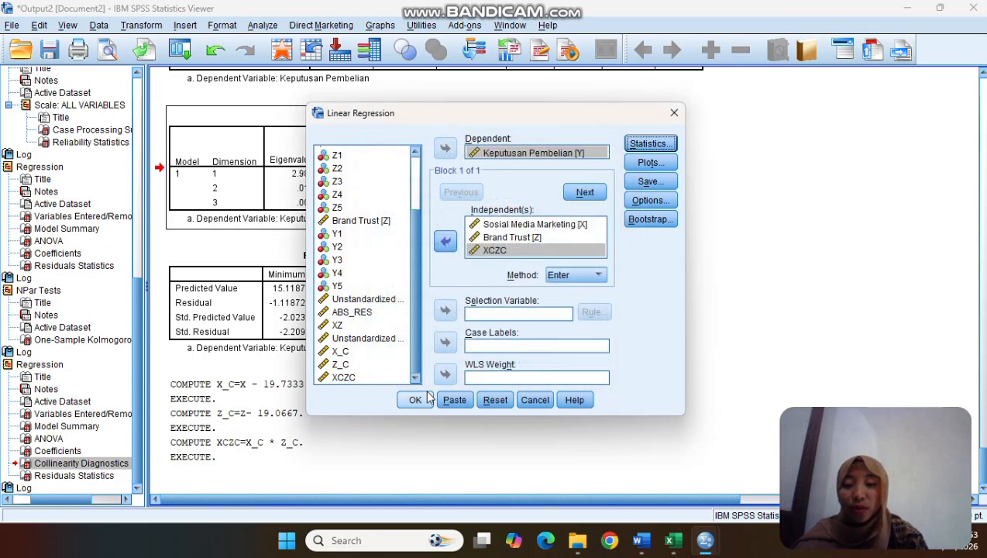
left_click(428, 400)
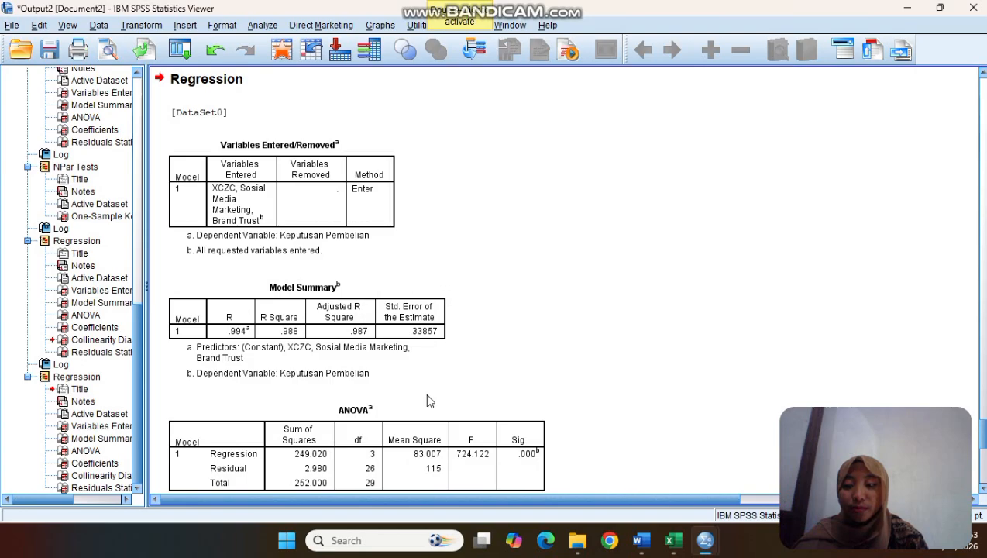
Step: Switch to the Word document and read the Uji t, Uji F and R Square tables, decision criteria and interpretation
left_click(640, 542)
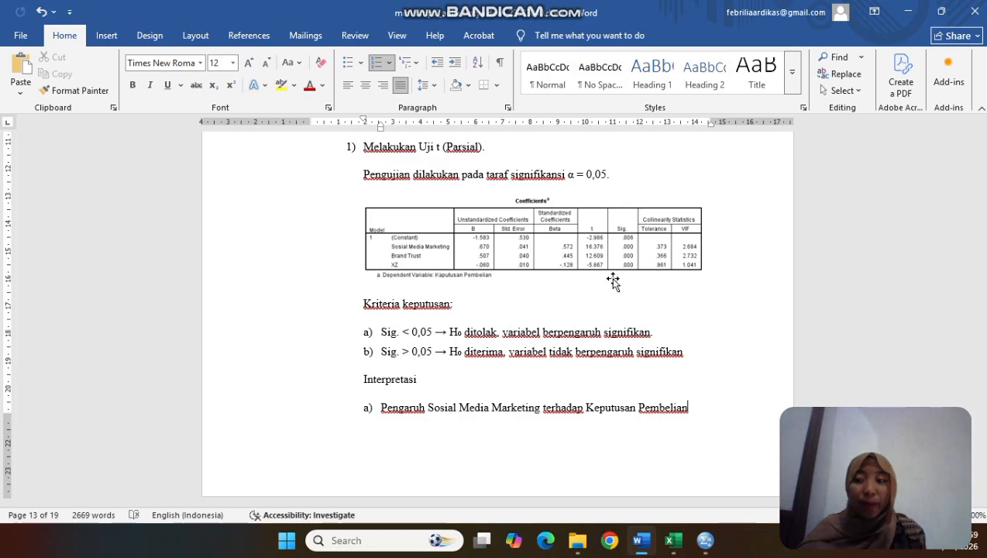
scroll(613, 282, "down", 3)
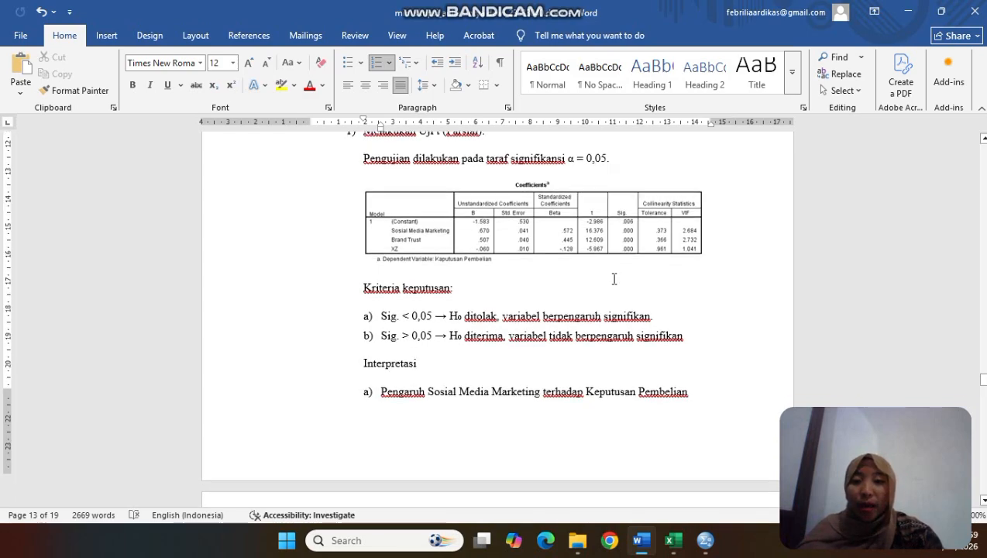
scroll(614, 279, "up", 4)
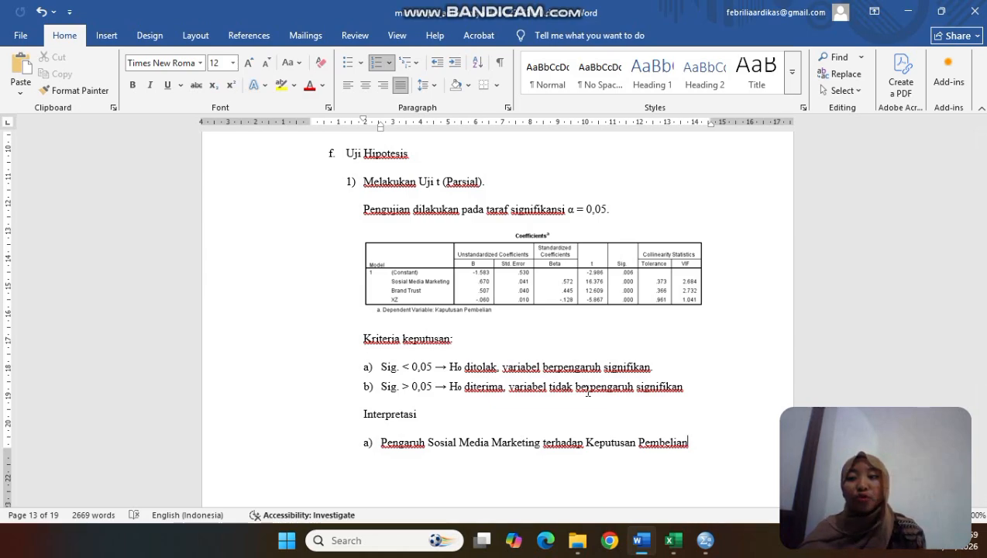
scroll(588, 391, "down", 10)
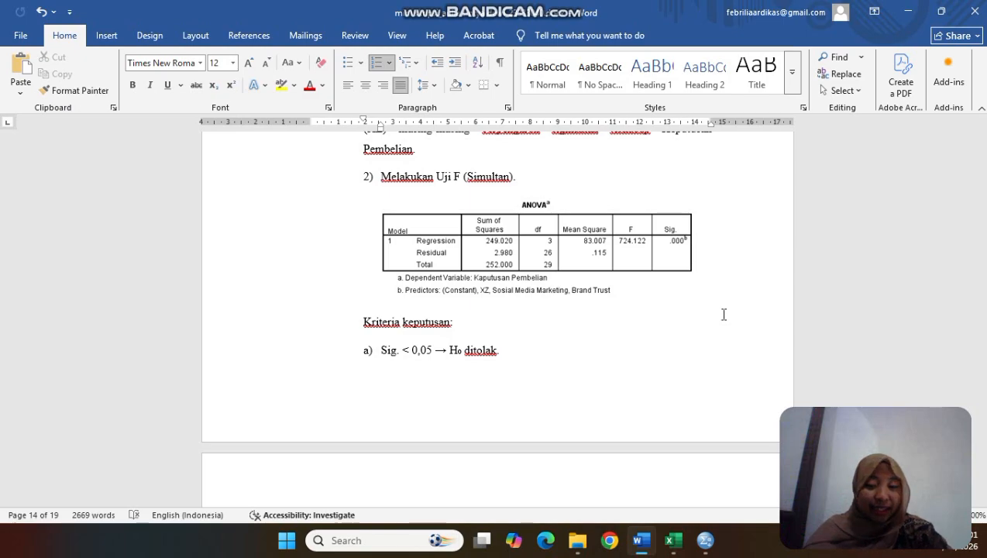
scroll(723, 314, "down", 15)
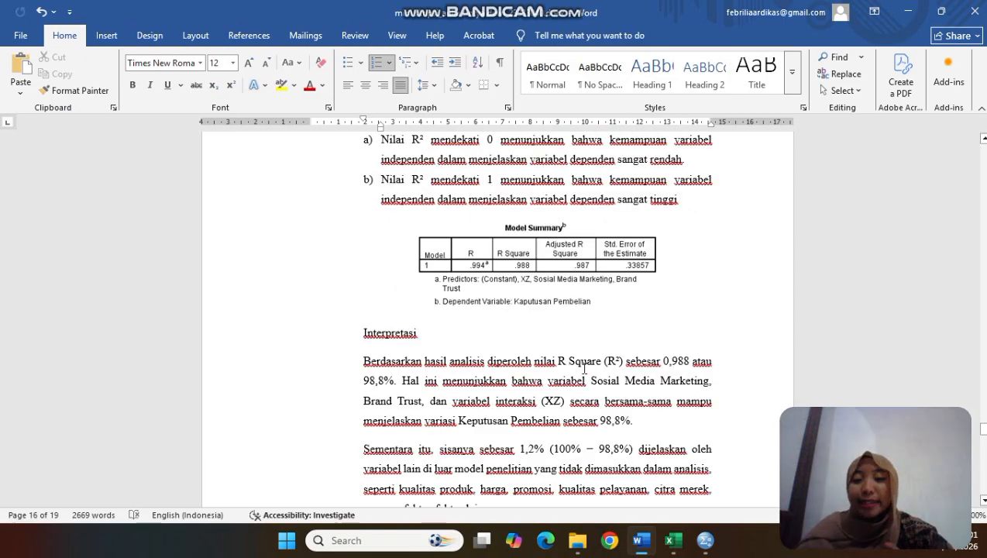